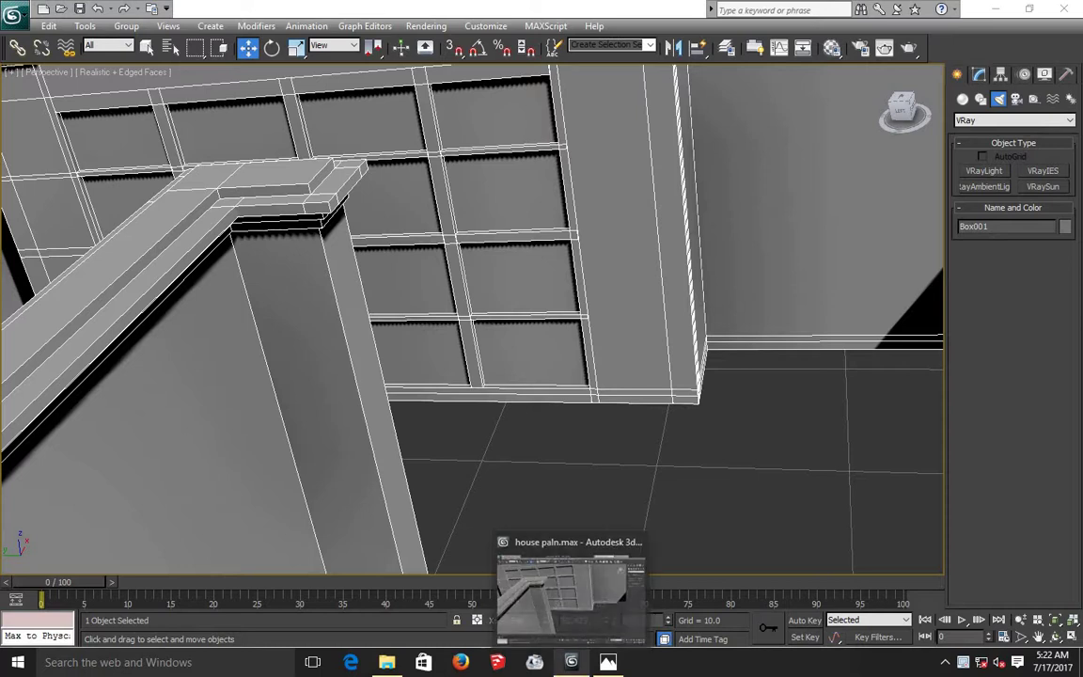
Pan the window wall slightly and put Box001 into Editable Poly Polygon mode.
left_click(570, 662)
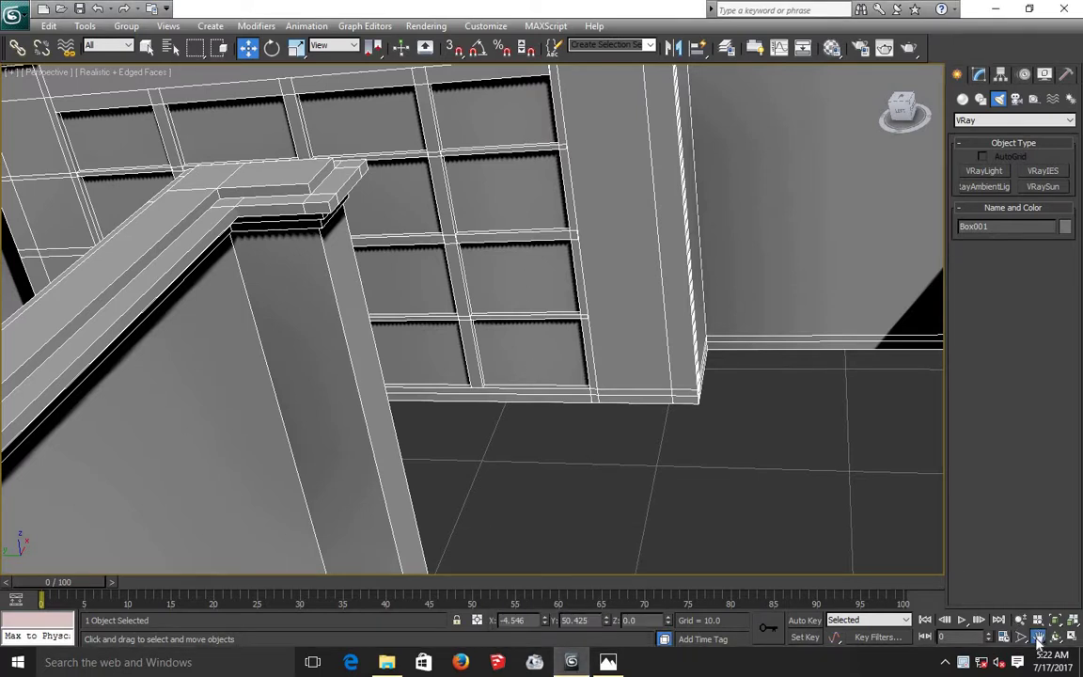
left_click(1038, 637)
left_click_drag(521, 343, 527, 357)
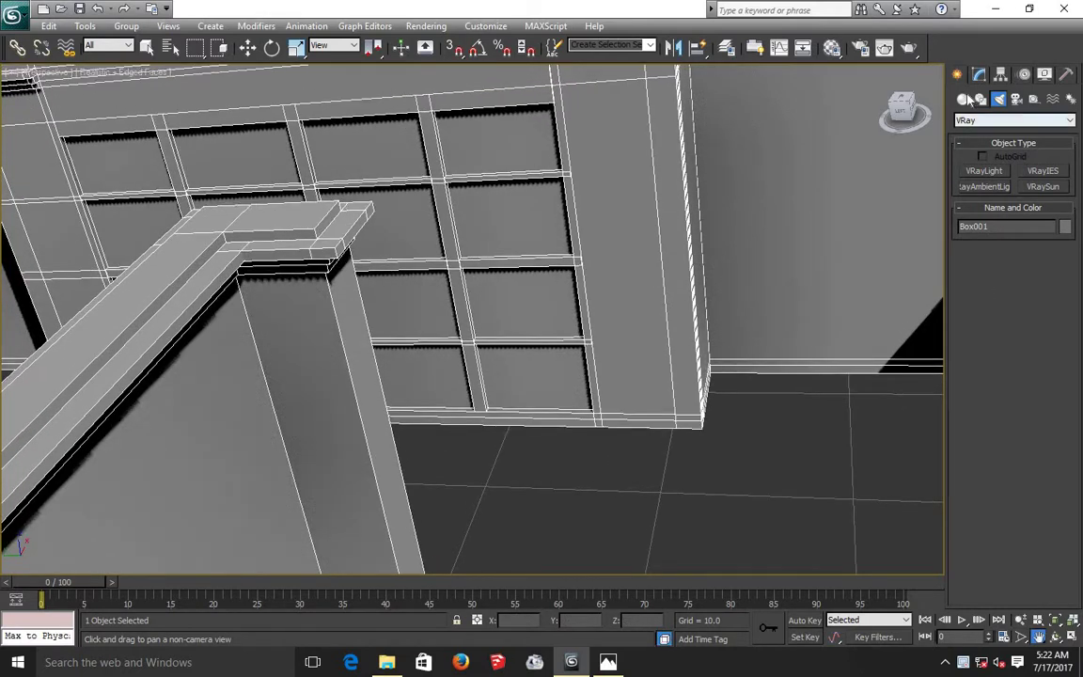
left_click(963, 99)
left_click(980, 81)
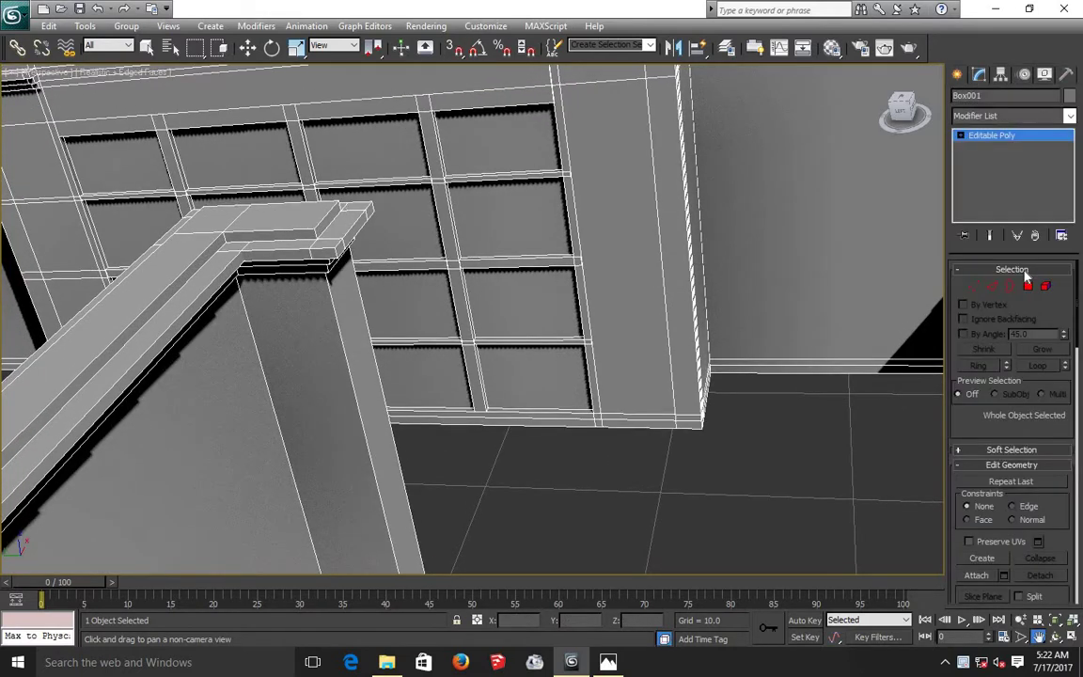
left_click(1027, 287)
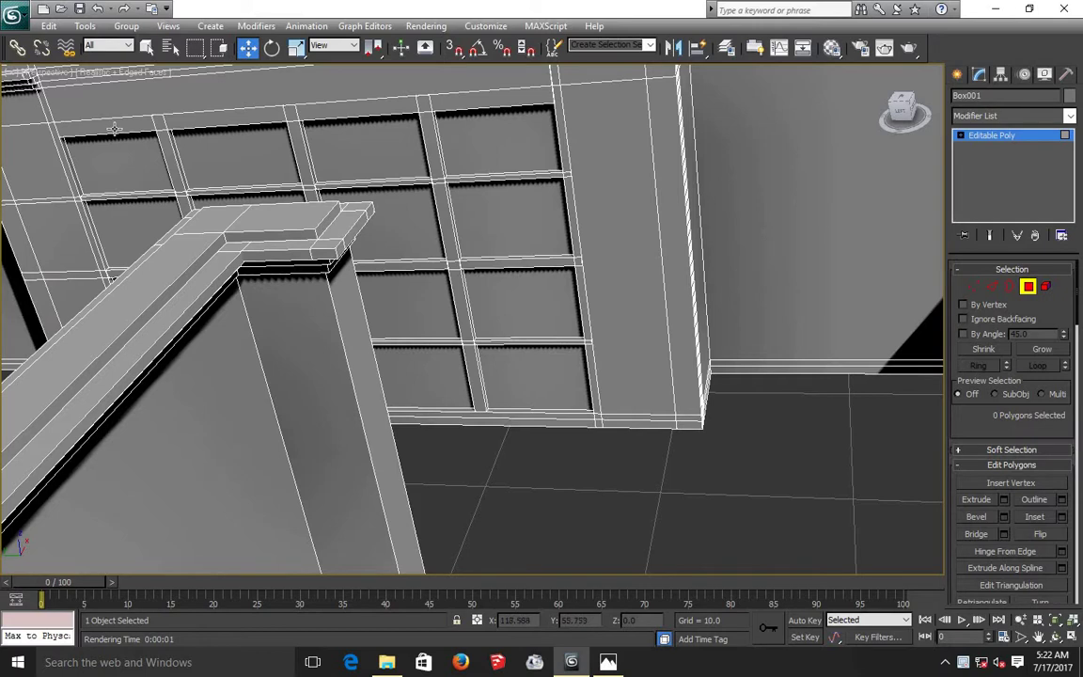
Select the top horizontal window-frame strip and start an Extrude previewing height 0.128.
left_click(66, 168)
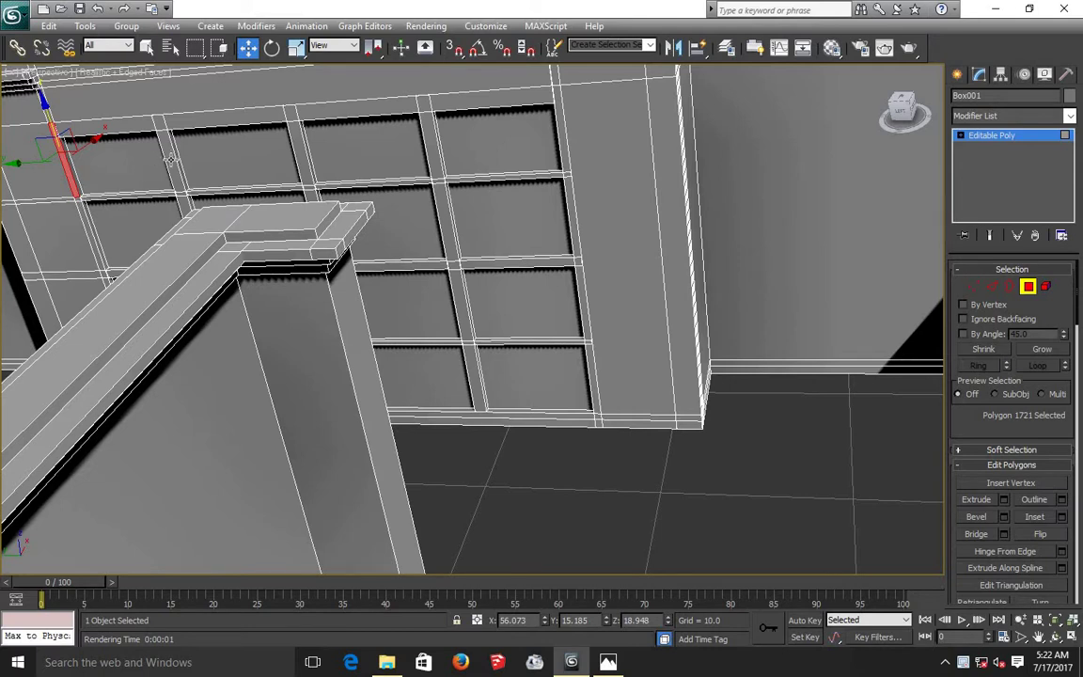
left_click(170, 160, "ctrl")
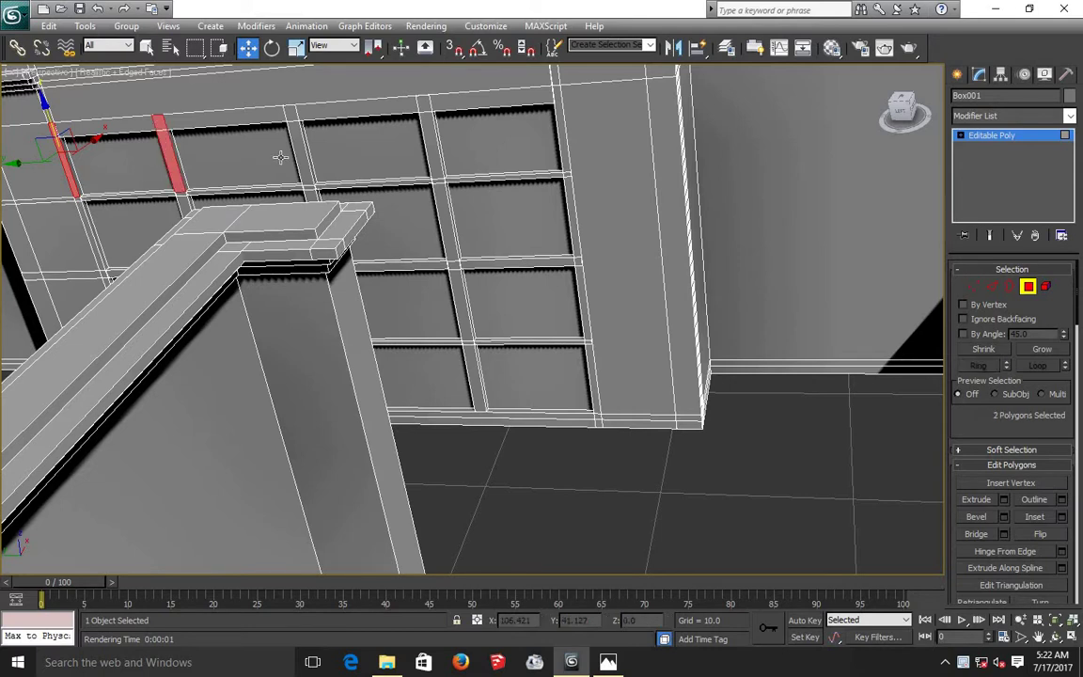
left_click(171, 162)
left_click(300, 158)
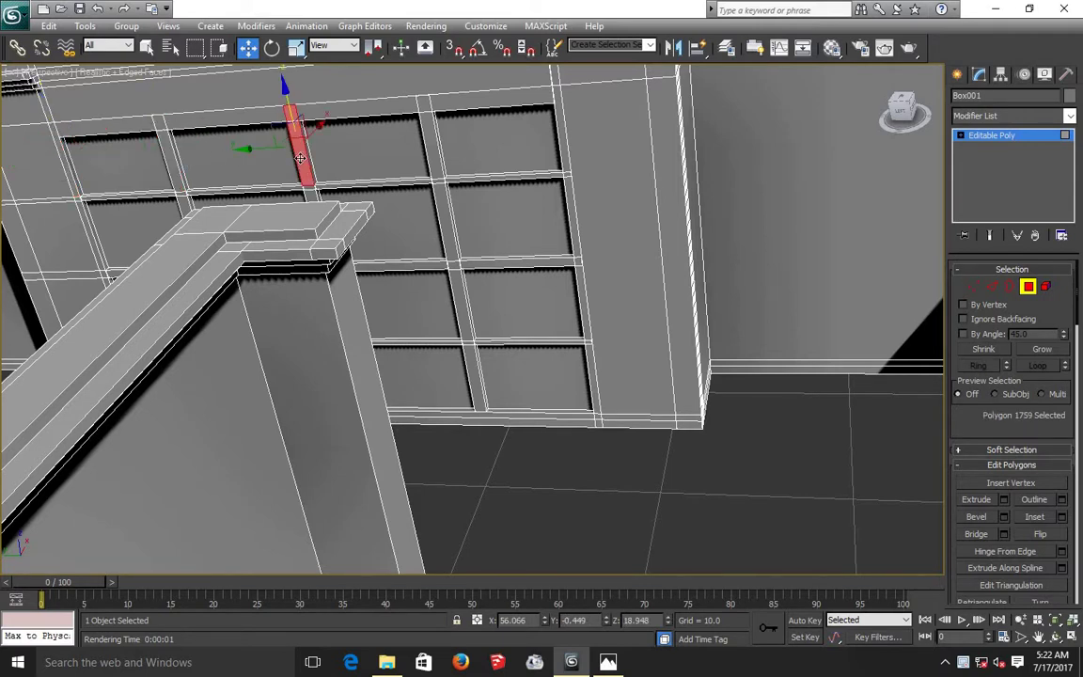
left_click(380, 112)
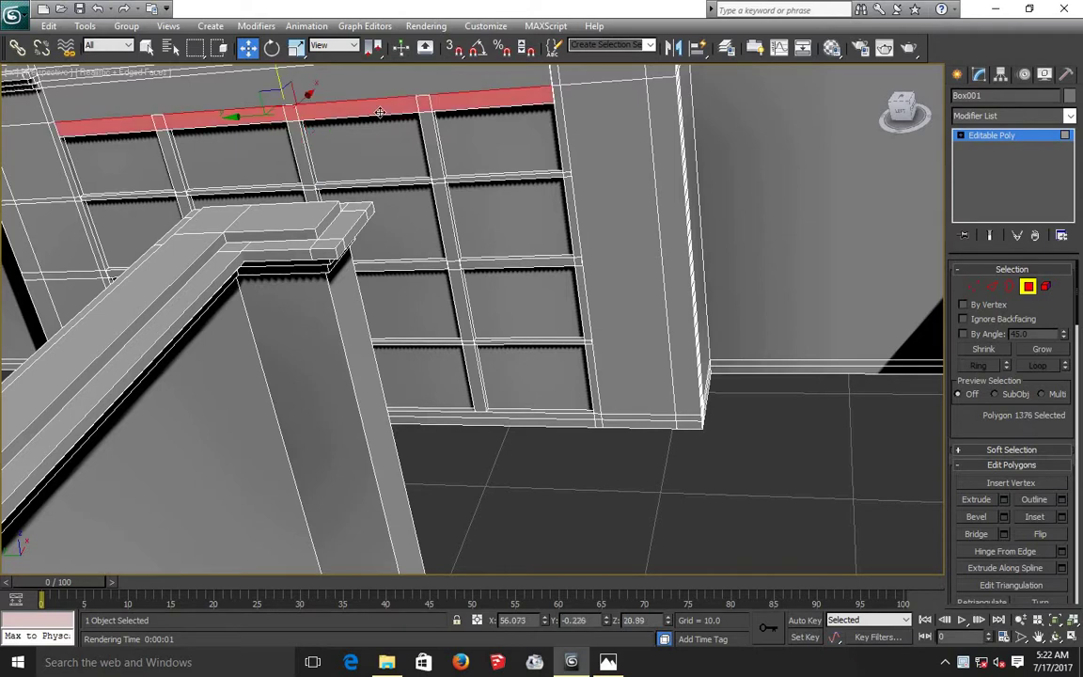
left_click(1003, 499)
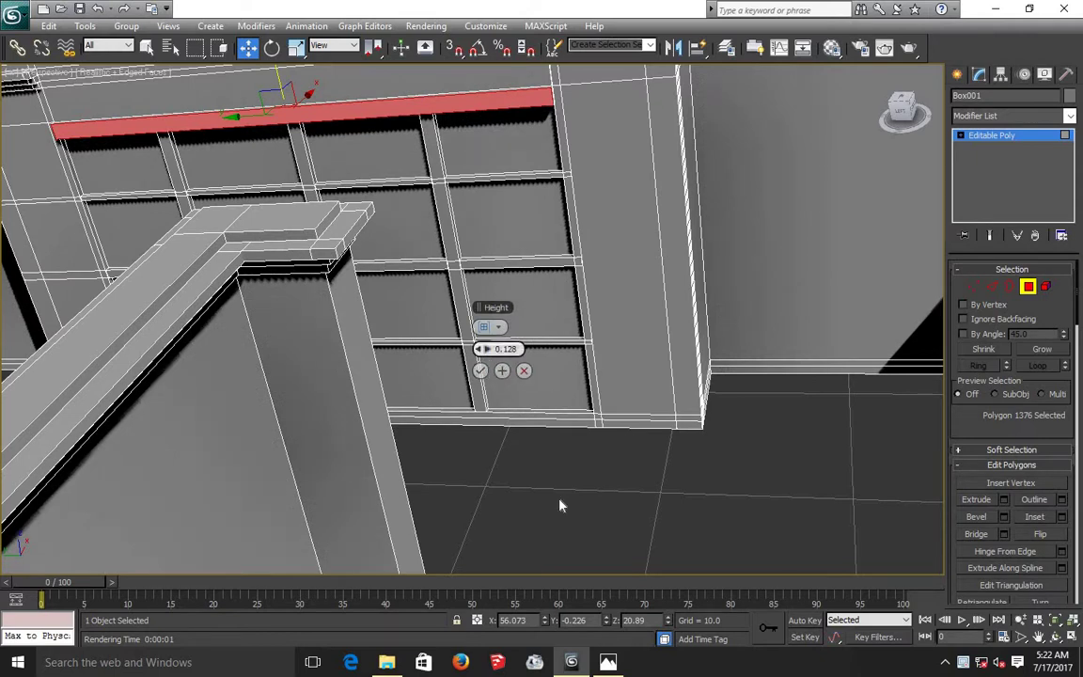
left_click(607, 661)
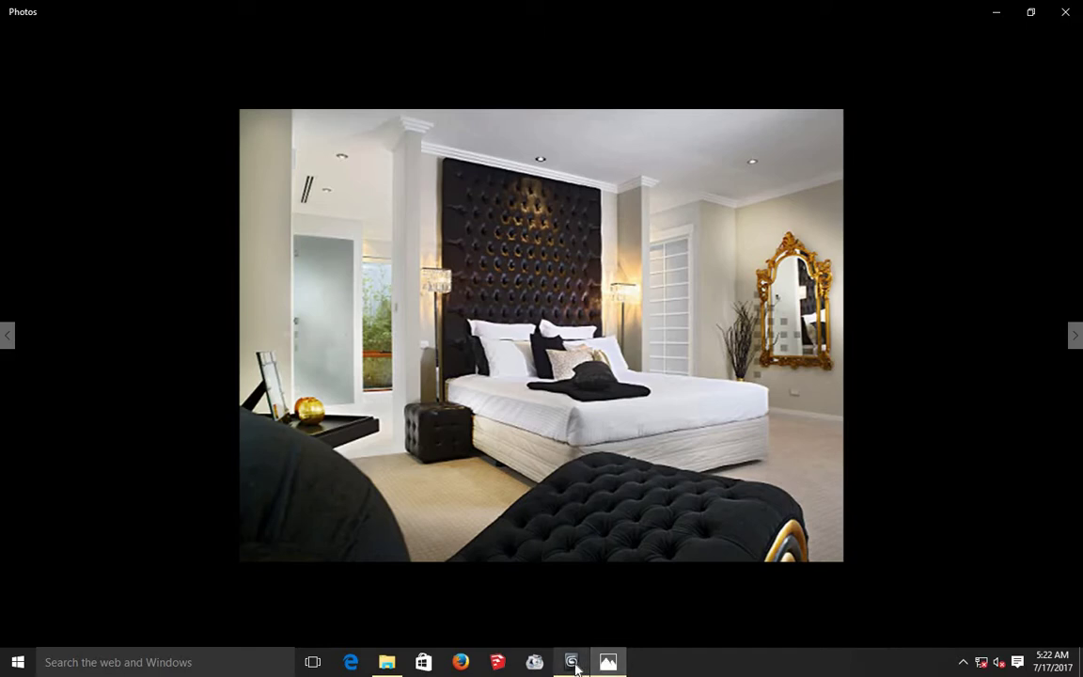
left_click(570, 661)
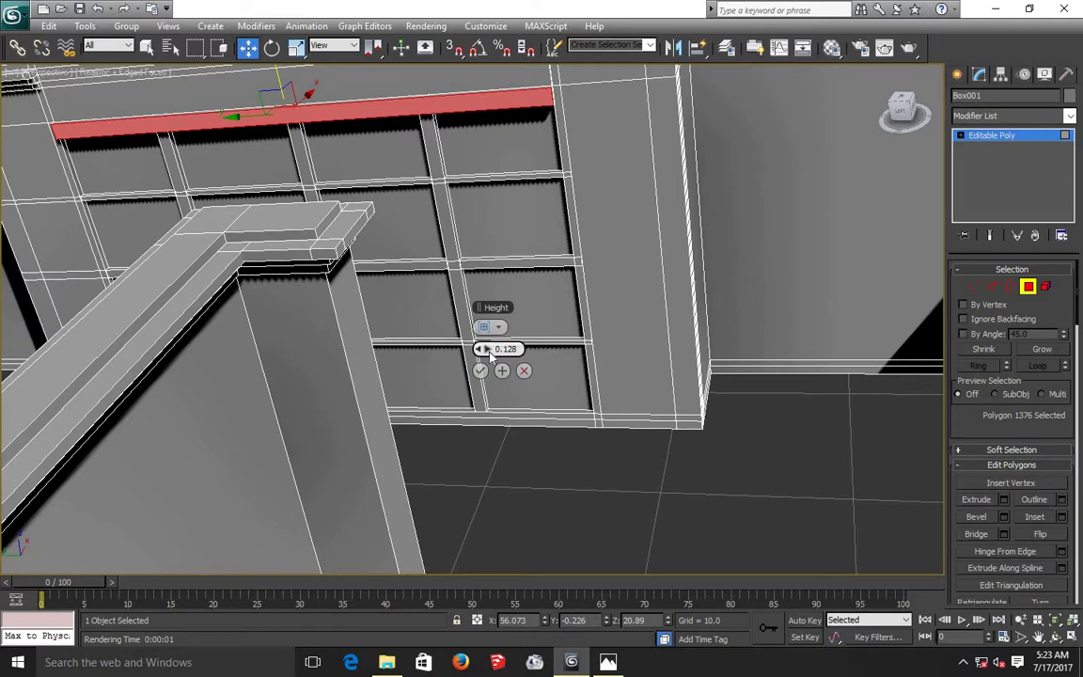
Raise the top-strip extrusion height slightly and commit it.
left_click(489, 354)
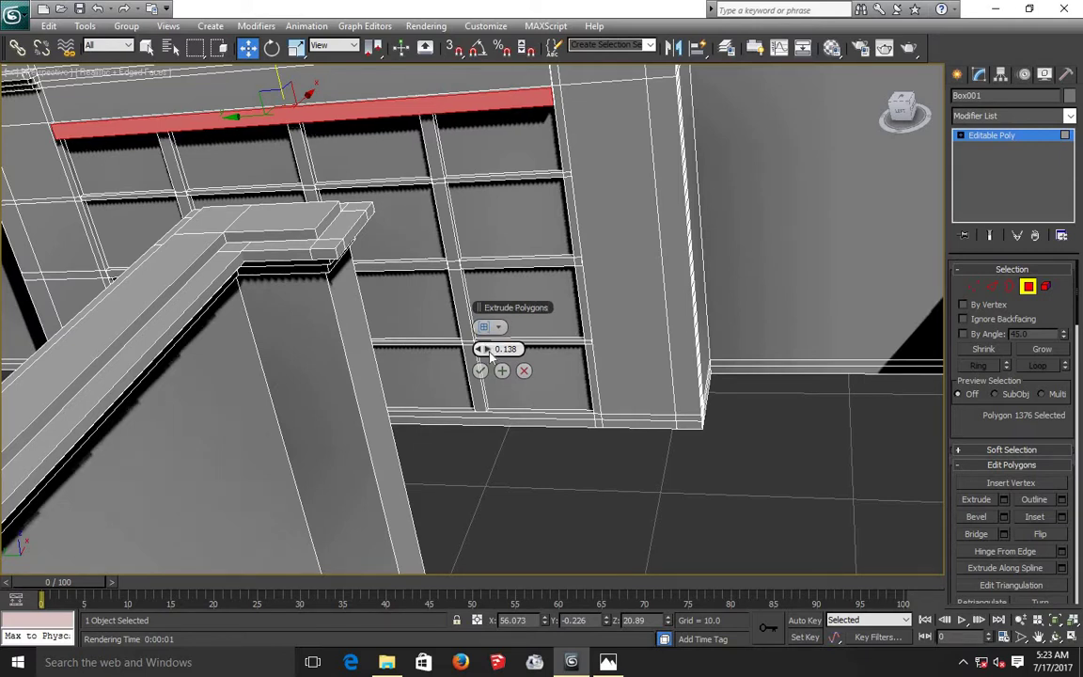
left_click(488, 353)
left_click(480, 370)
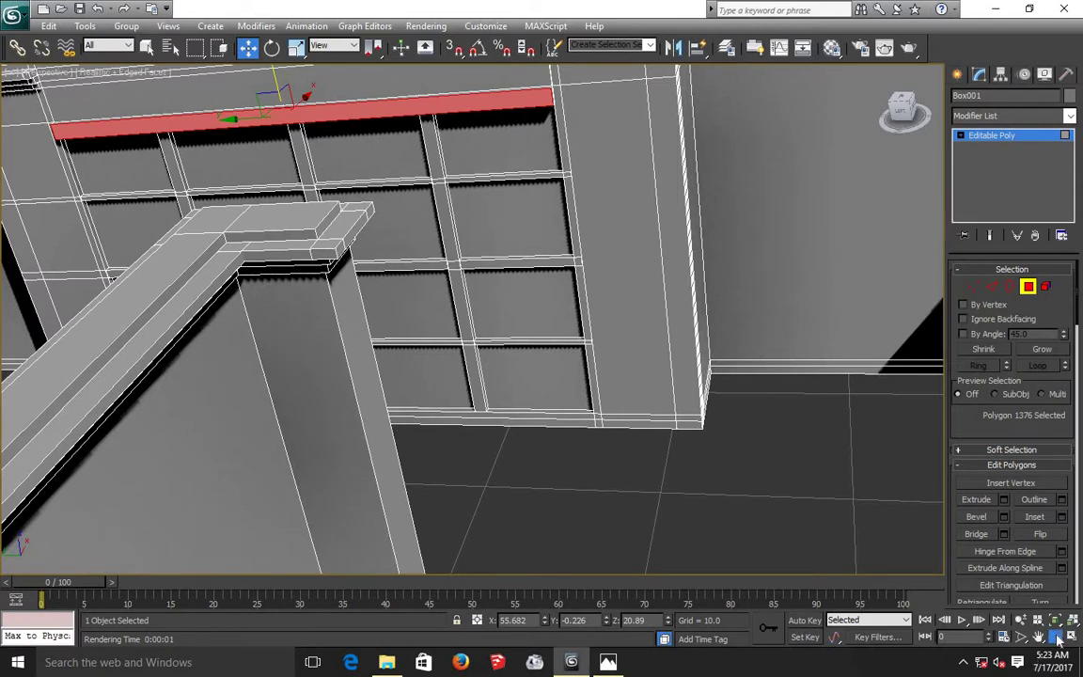
Extrude the right end face of the top frame strip by 0.288.
key("ctrl+r")
left_click_drag(489, 320, 416, 303)
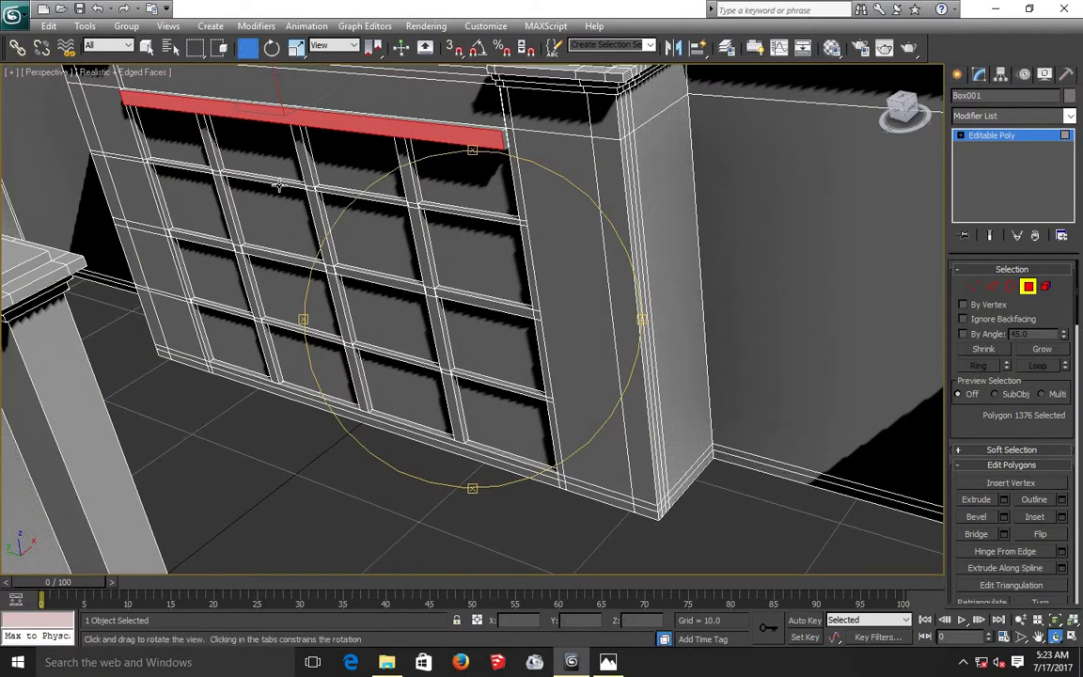
left_click(247, 47)
left_click(483, 314)
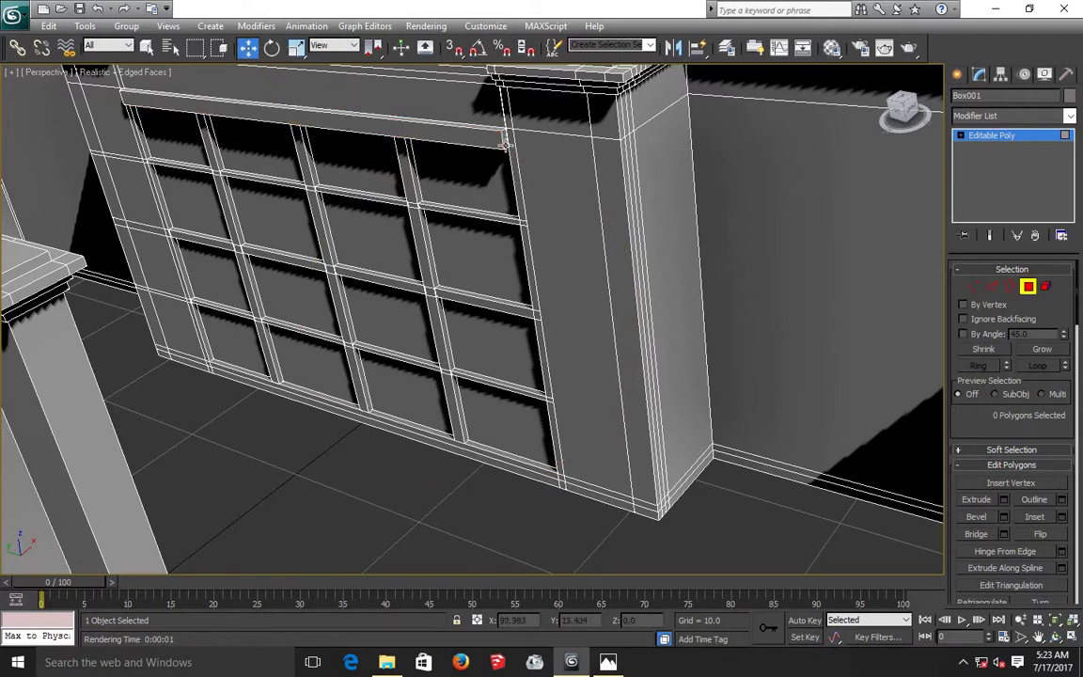
left_click(505, 143)
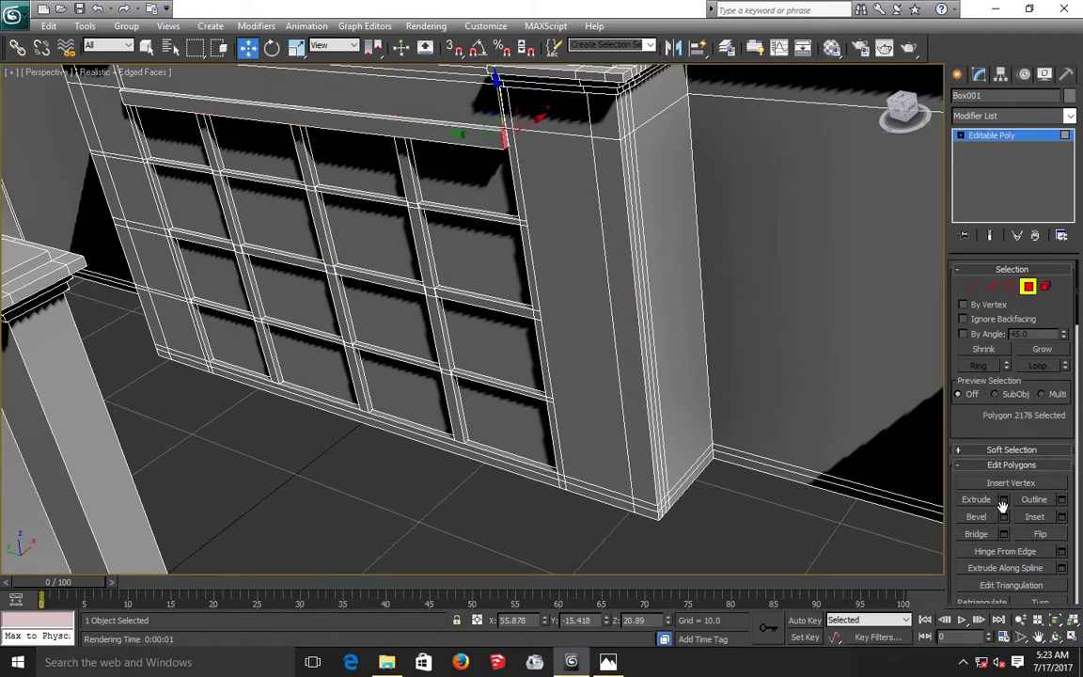
left_click(1003, 499)
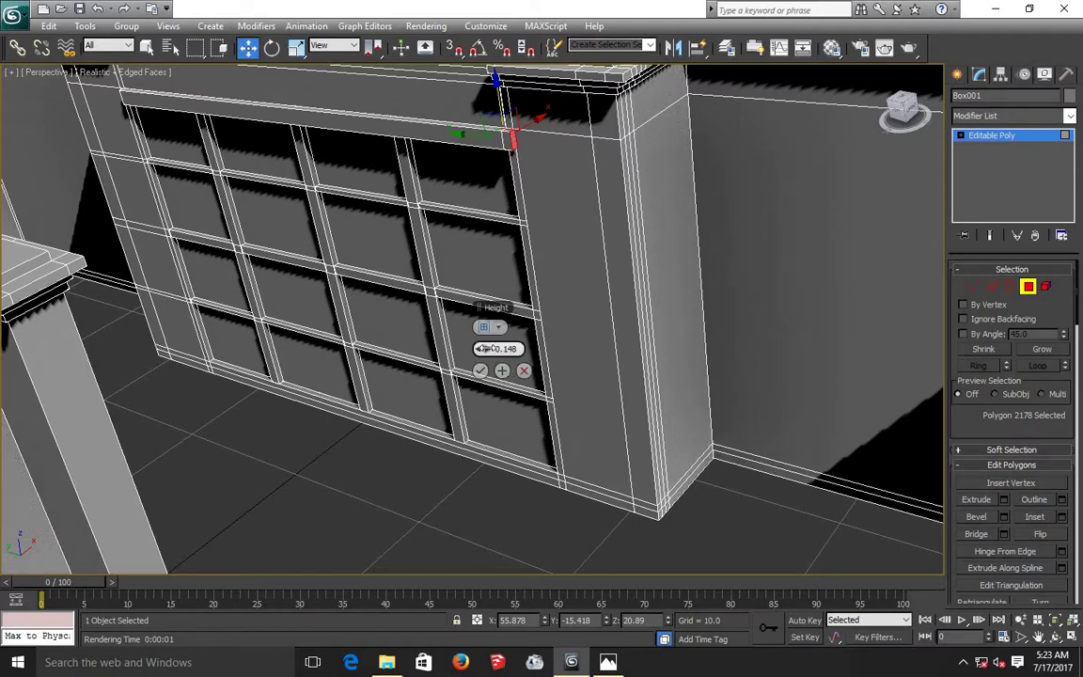
left_click_drag(482, 349, 486, 348)
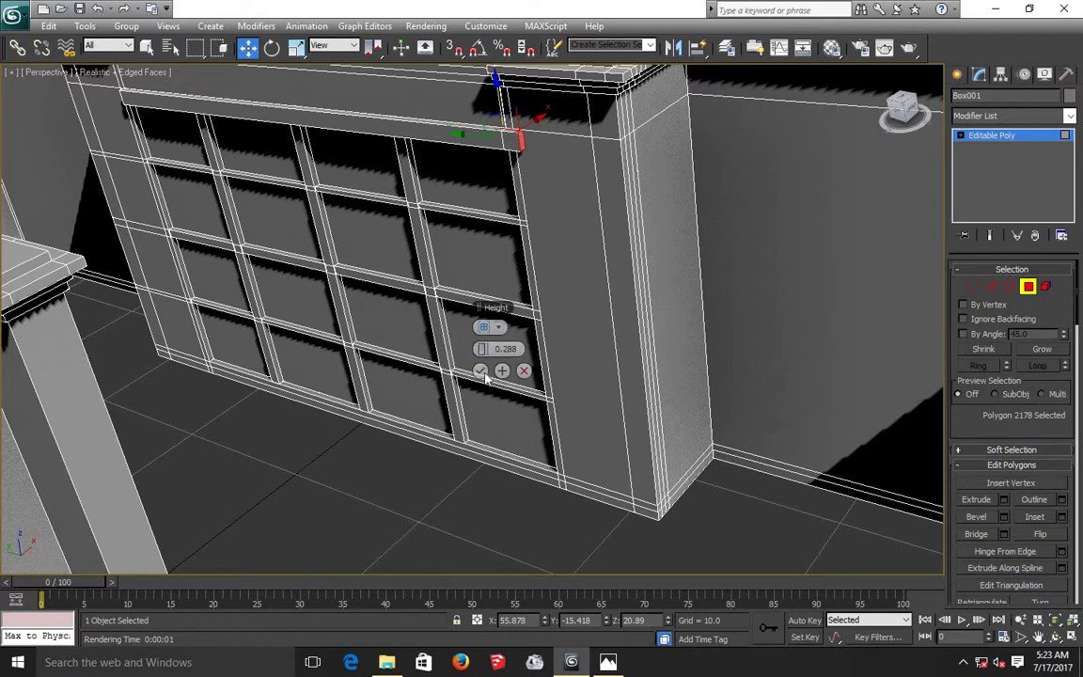
left_click(479, 370)
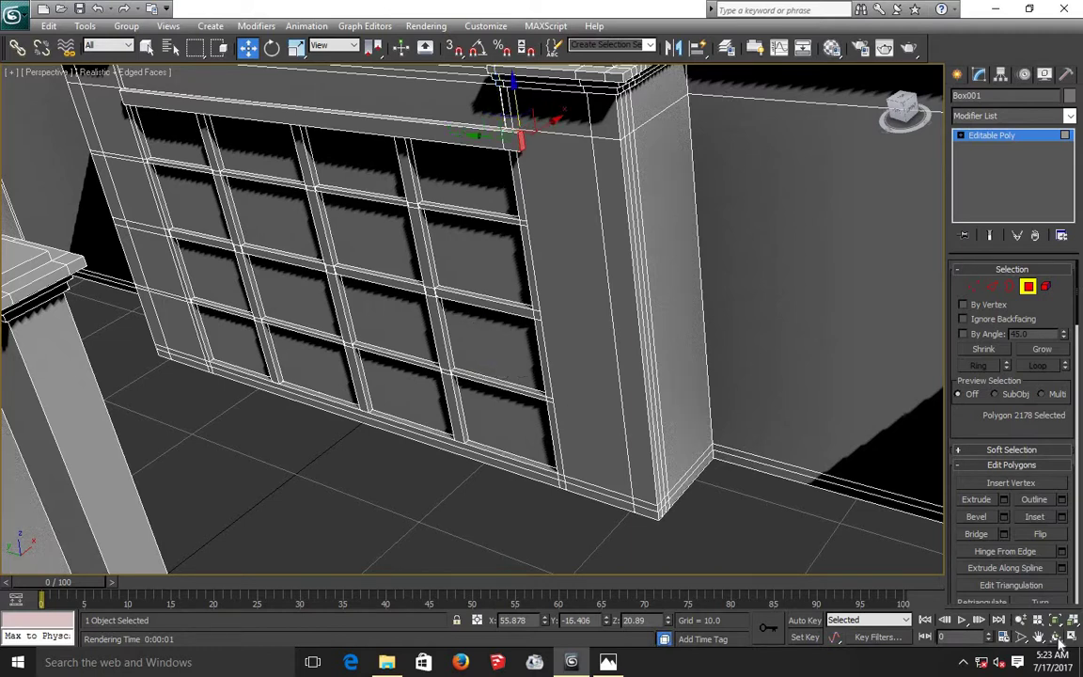
Extrude the top strip's left end face by 0.288, then clear the selection.
key("ctrl+r")
mouse_move(495, 352)
left_mouse_down()
mouse_move(513, 341)
mouse_move(636, 332)
mouse_move(648, 318)
left_mouse_up()
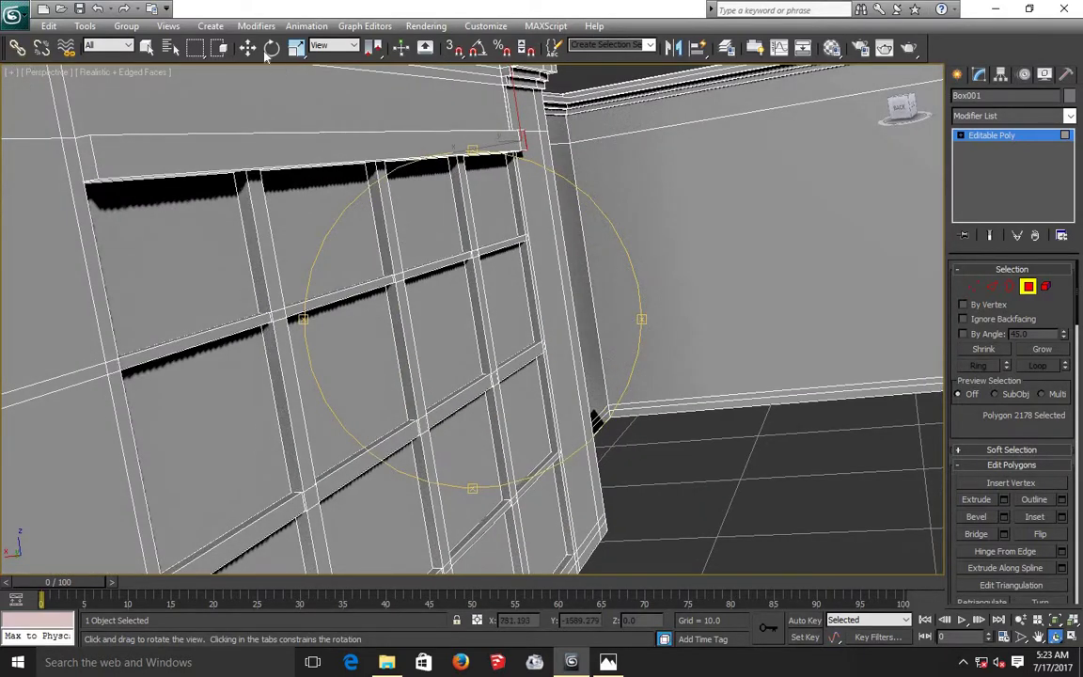
left_click(247, 47)
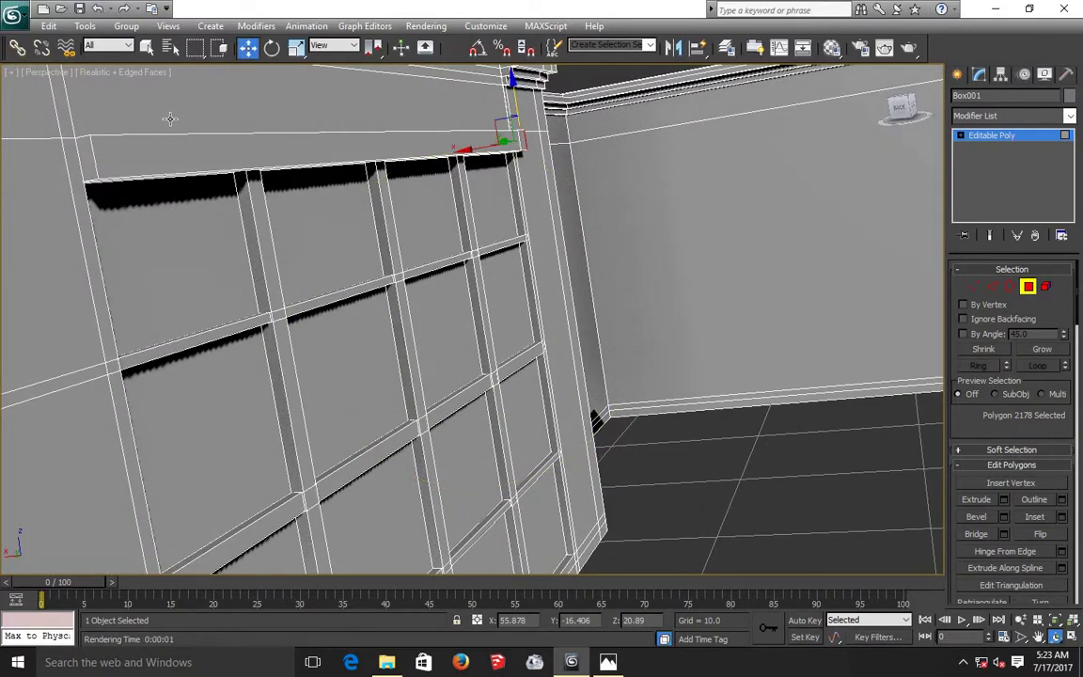
left_click(87, 152)
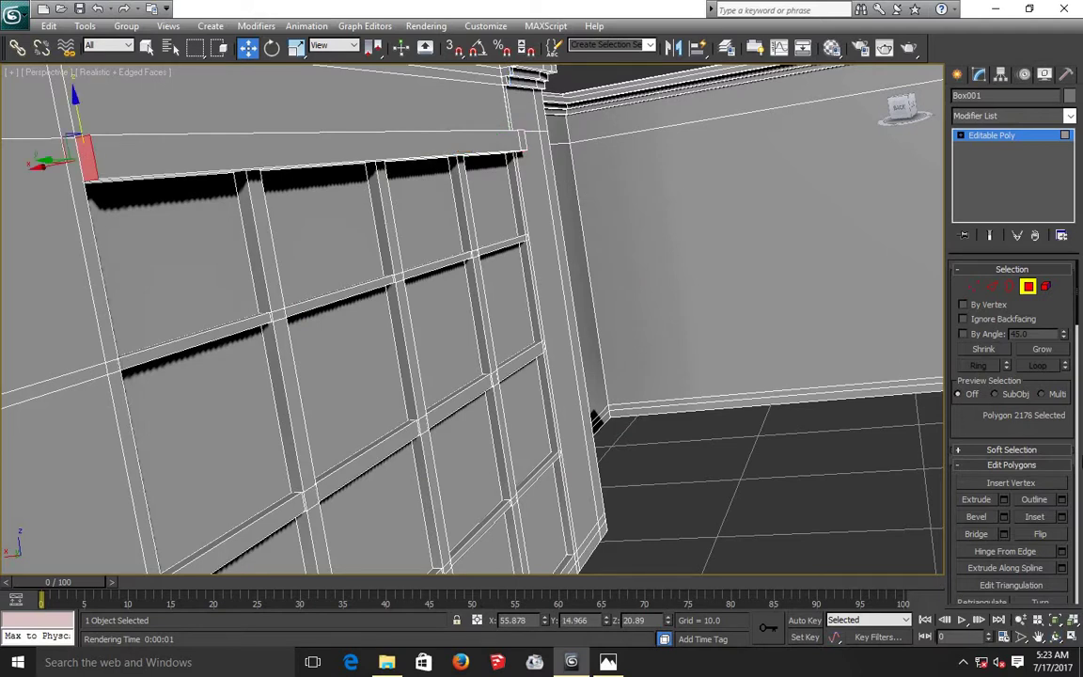
left_click(1003, 500)
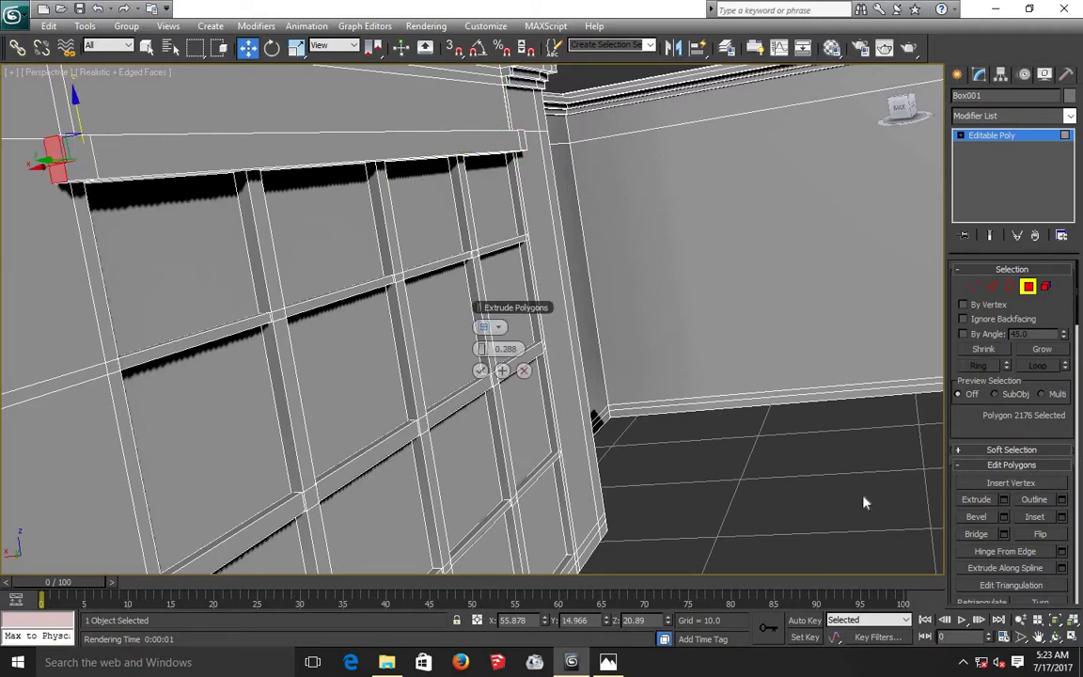
left_click(480, 370)
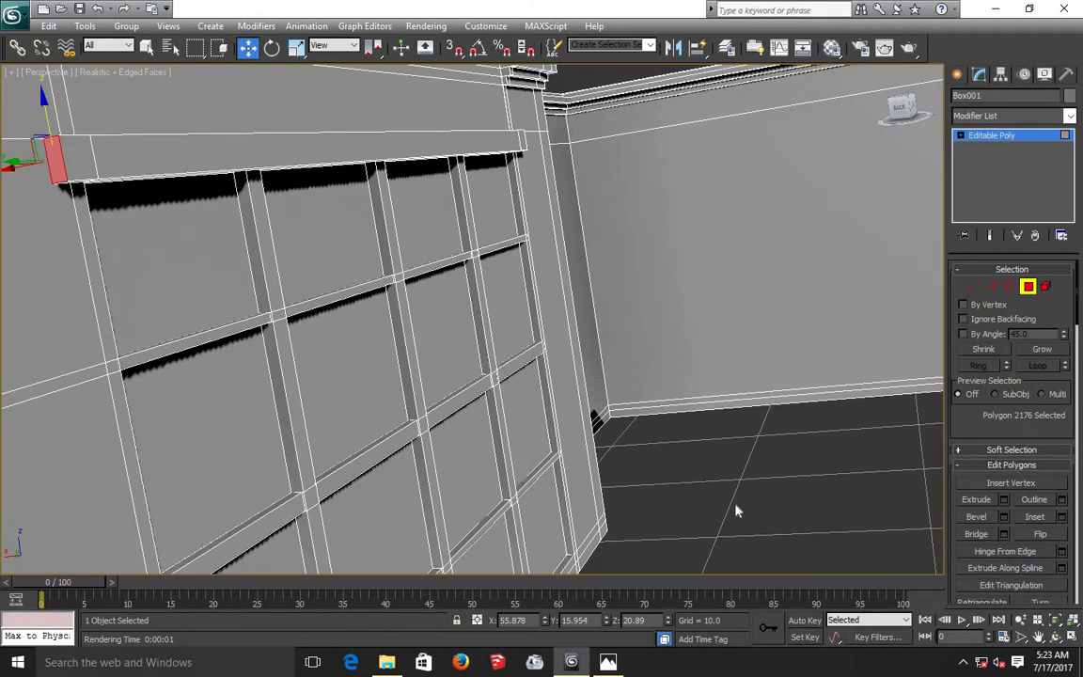
left_click(869, 547)
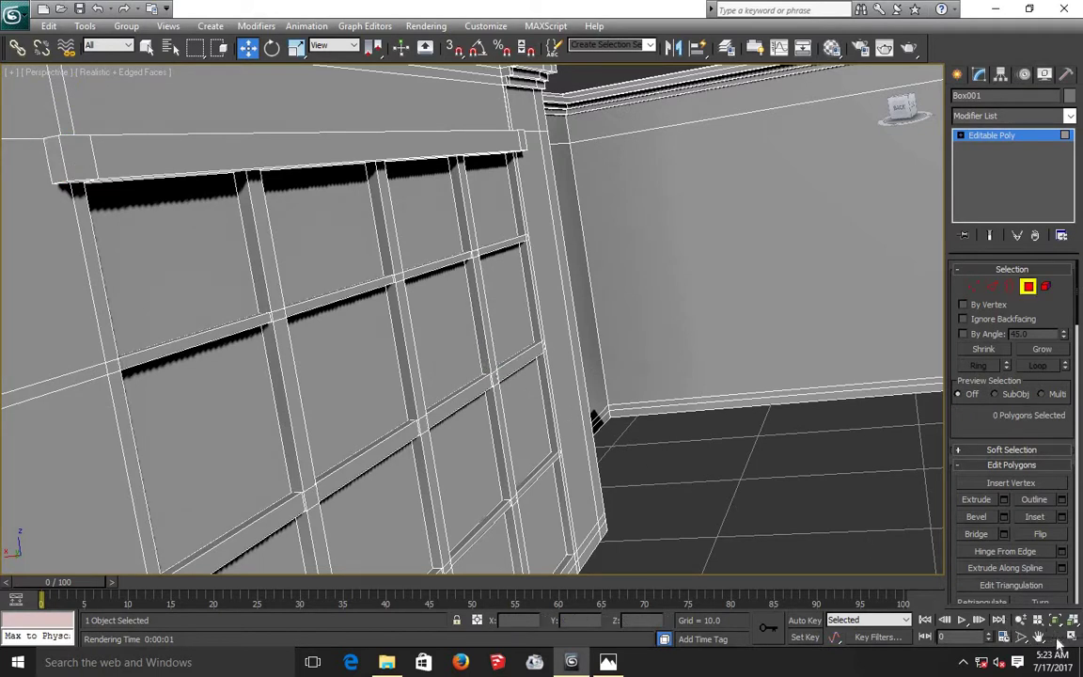
left_click(1055, 638)
Face the window wall and select the left vertical frame strip polygons top to bottom.
mouse_move(447, 367)
left_mouse_down()
mouse_move(430, 368)
mouse_move(379, 288)
left_mouse_up()
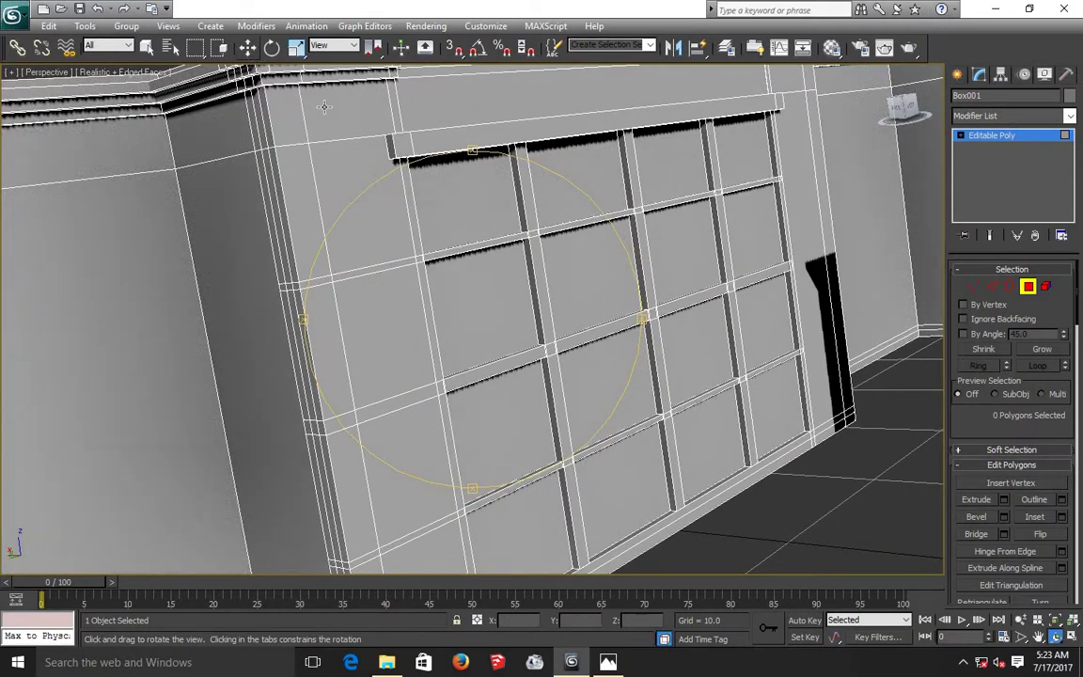
left_click(246, 47)
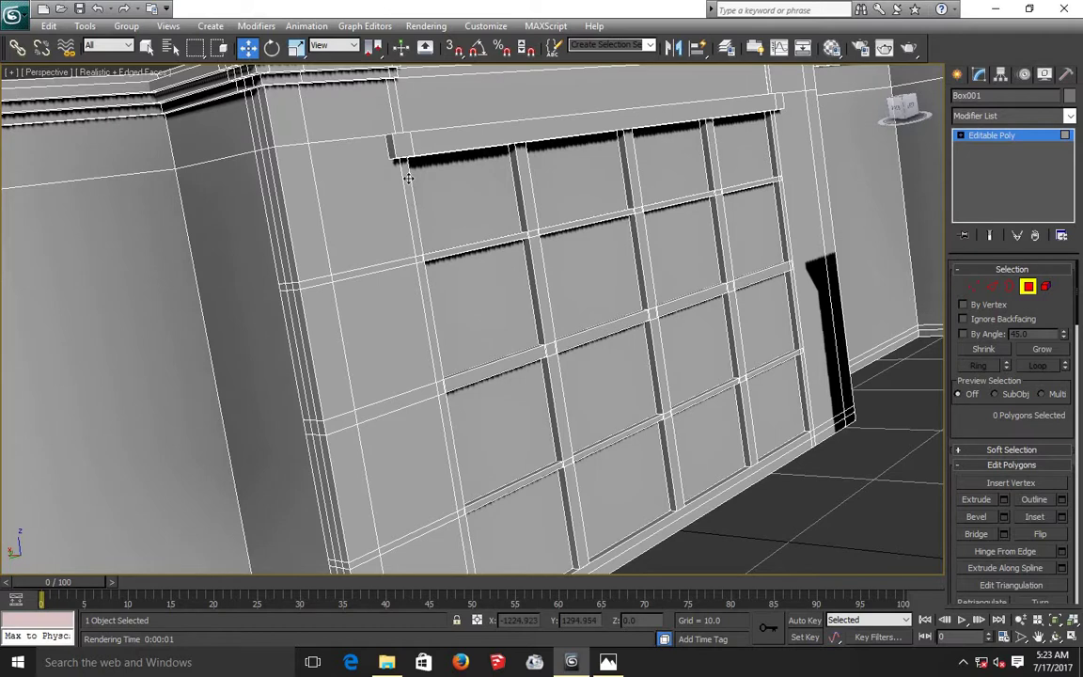
left_click(410, 193)
left_click(419, 263, "ctrl")
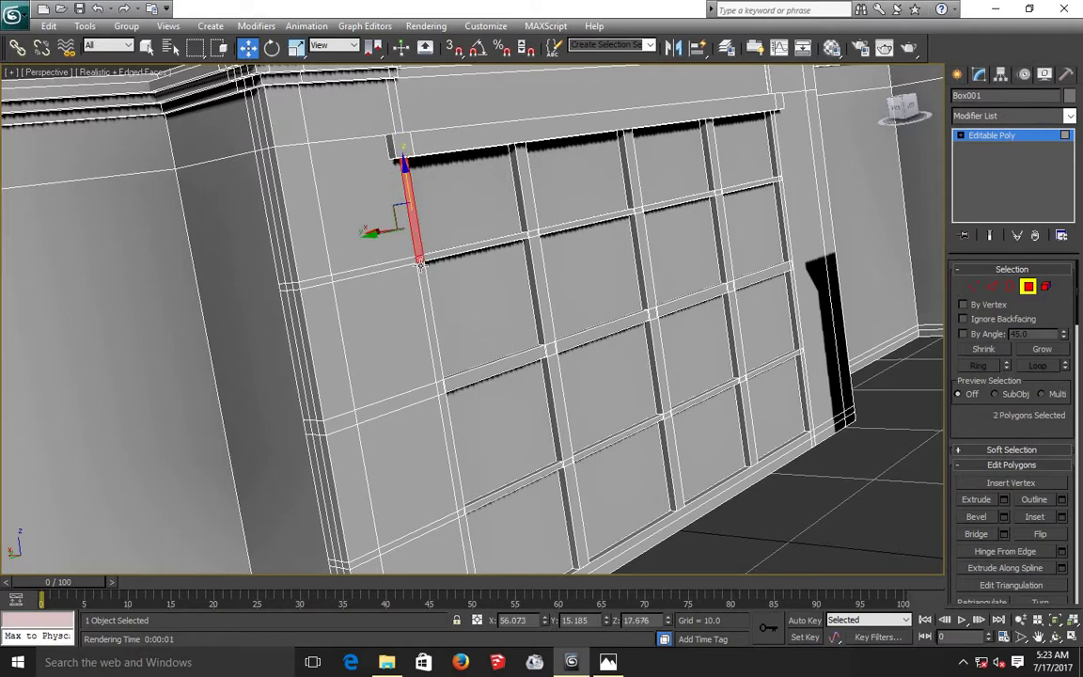
left_click(437, 368, "ctrl")
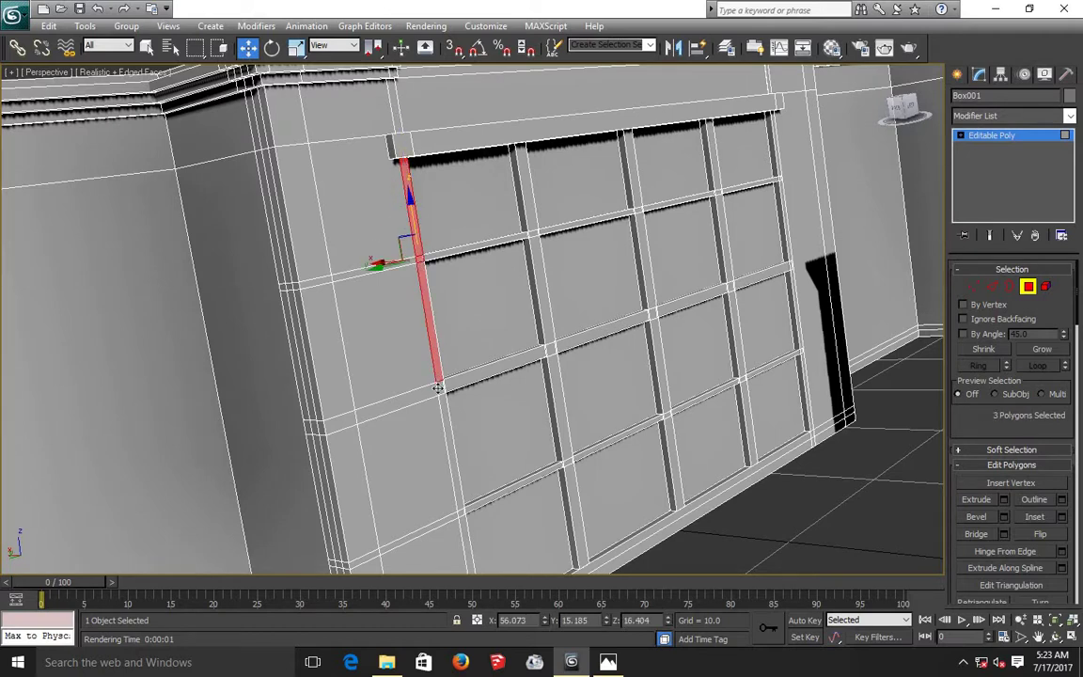
left_click(444, 397, "ctrl")
left_click(459, 503, "ctrl")
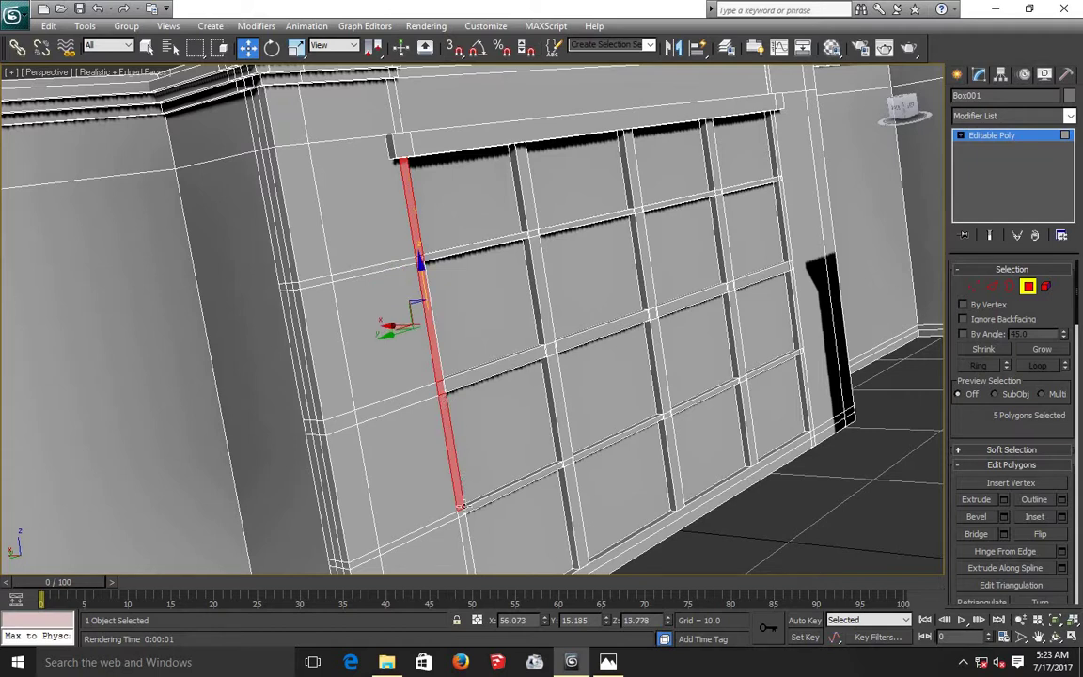
left_click(464, 531, "ctrl")
left_click(470, 559, "ctrl")
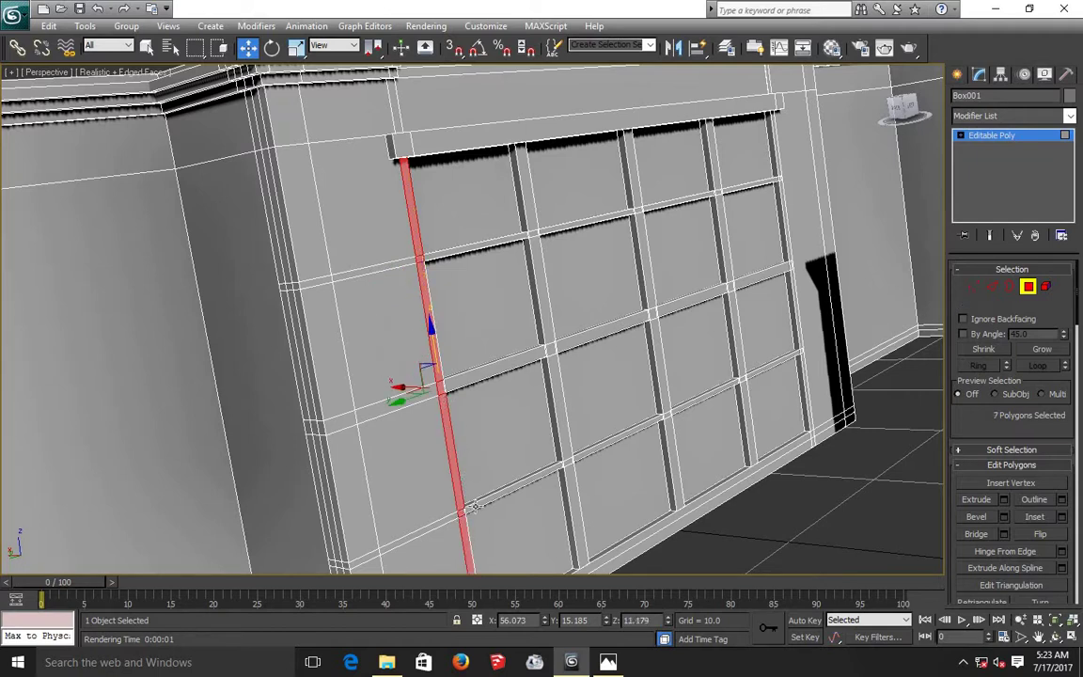
left_click(512, 487, "ctrl")
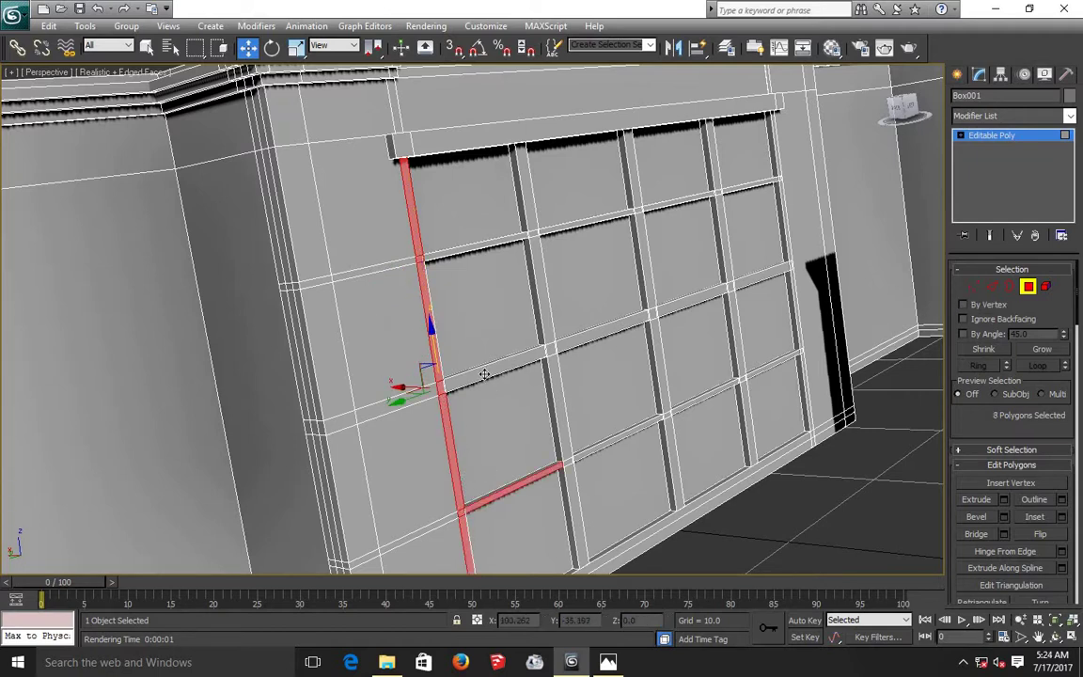
Add the middle and upper crossbars, the second vertical bar and its crossing corners.
left_click(484, 375, "ctrl")
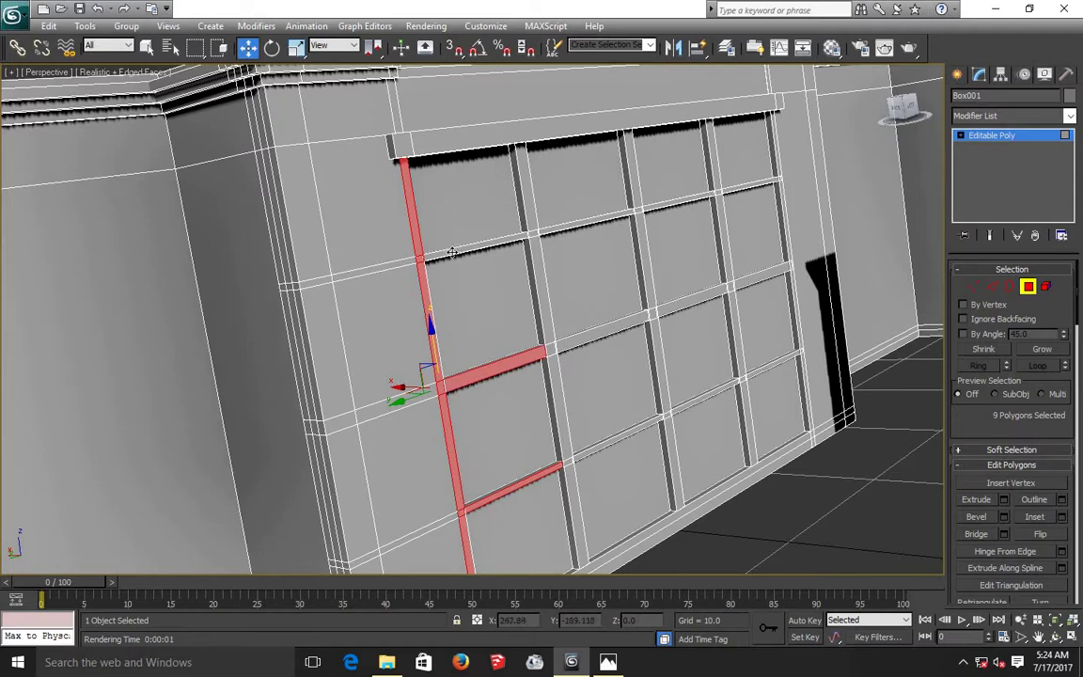
left_click(453, 252, "ctrl")
left_click(527, 212, "ctrl")
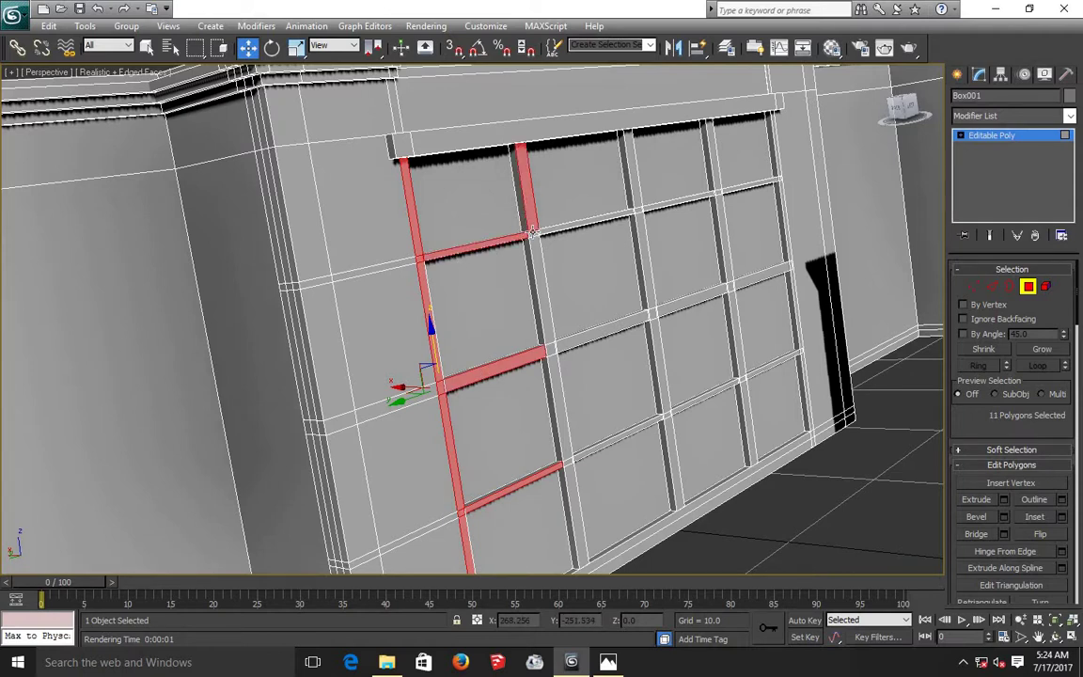
left_click(540, 291, "ctrl")
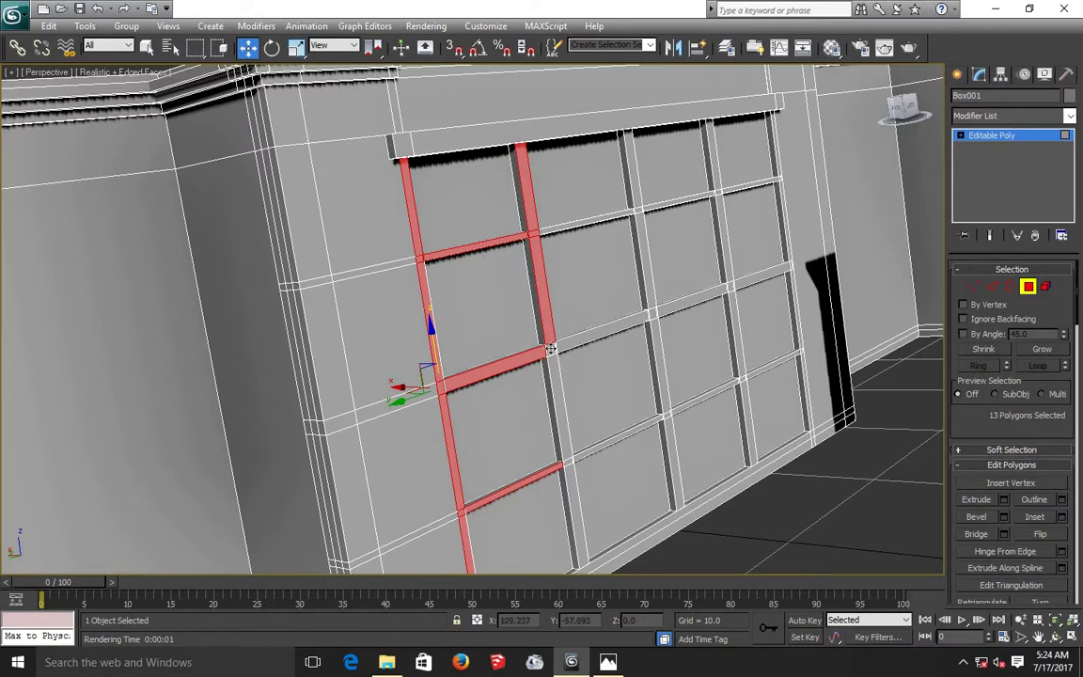
left_click(550, 355, "ctrl")
left_click(558, 409, "ctrl")
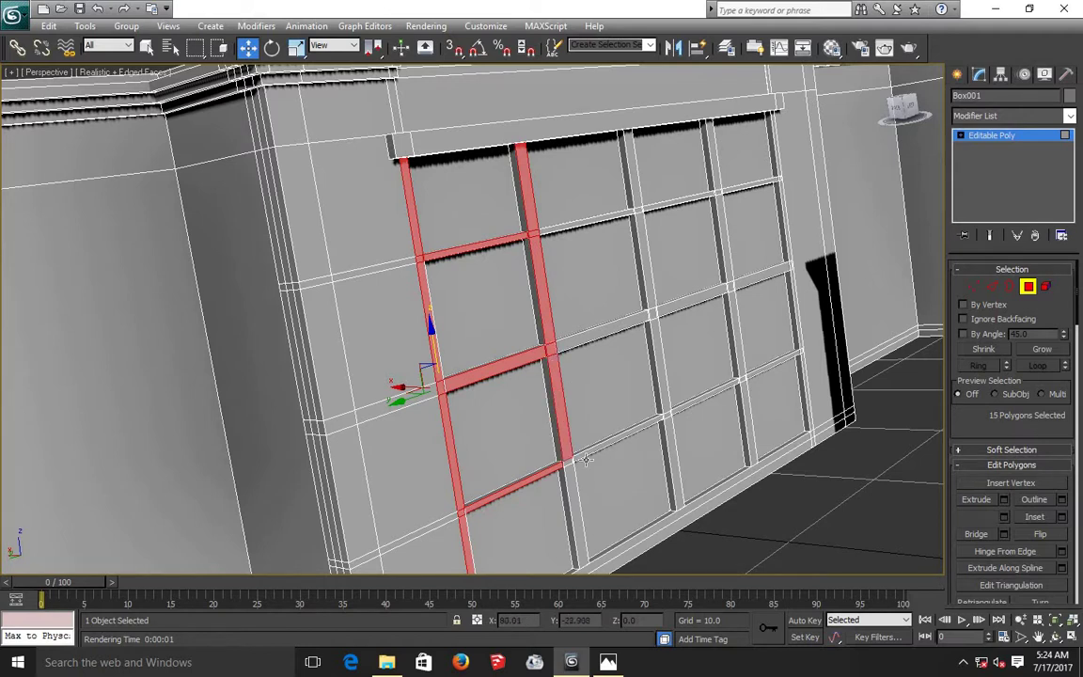
left_click(574, 513, "ctrl")
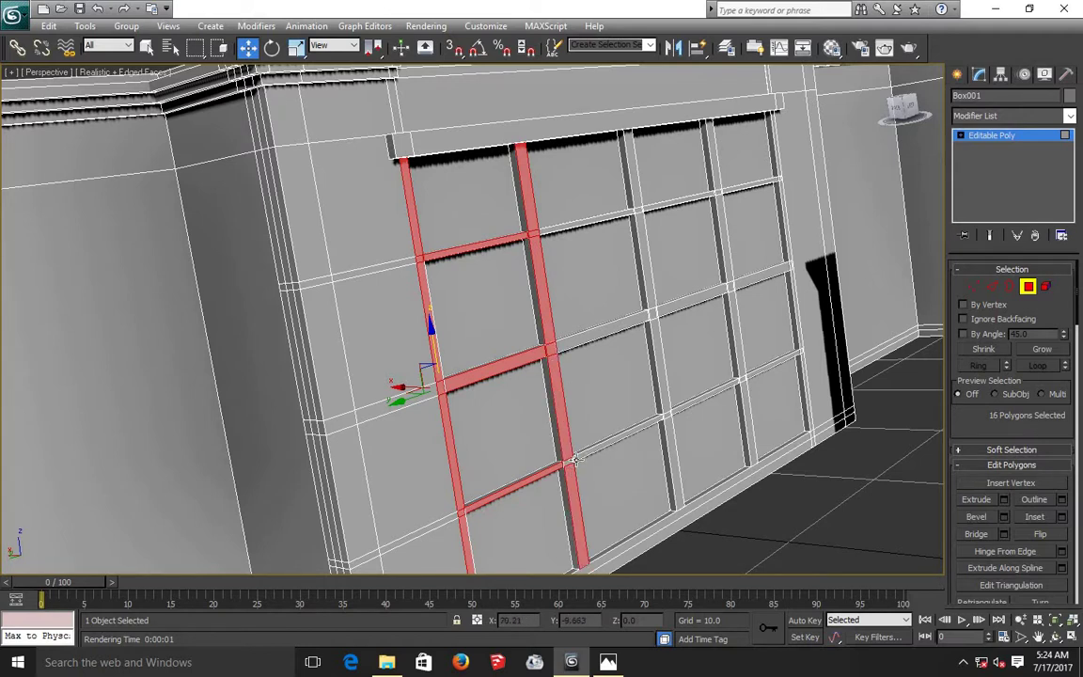
left_click(575, 458, "ctrl")
left_click(615, 439, "ctrl")
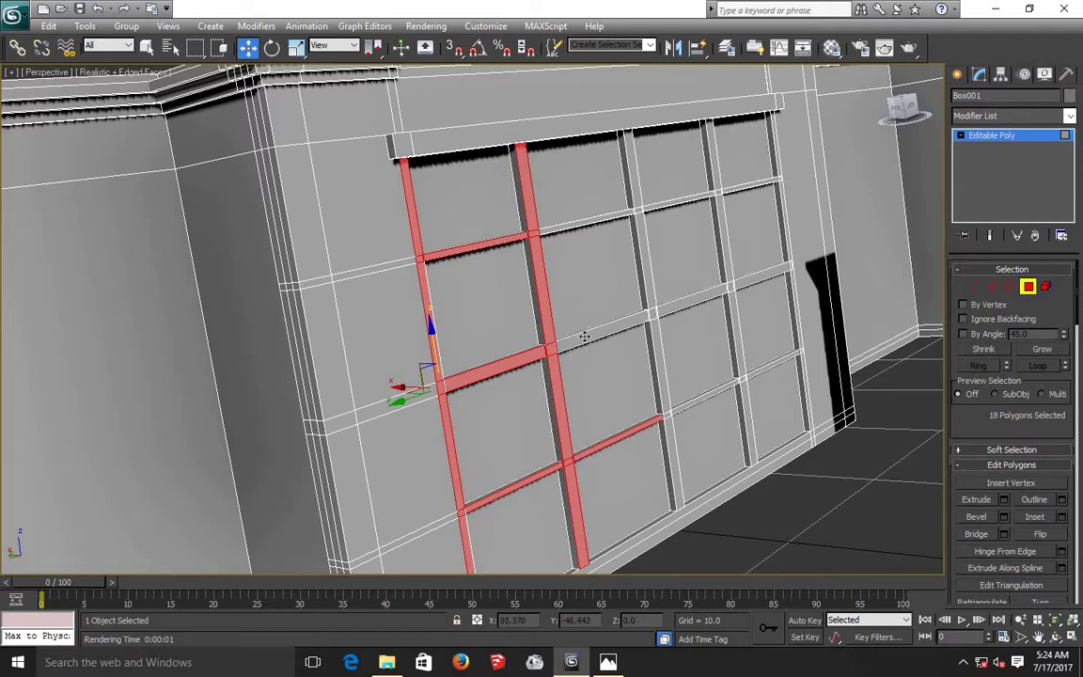
left_click(597, 335, "ctrl")
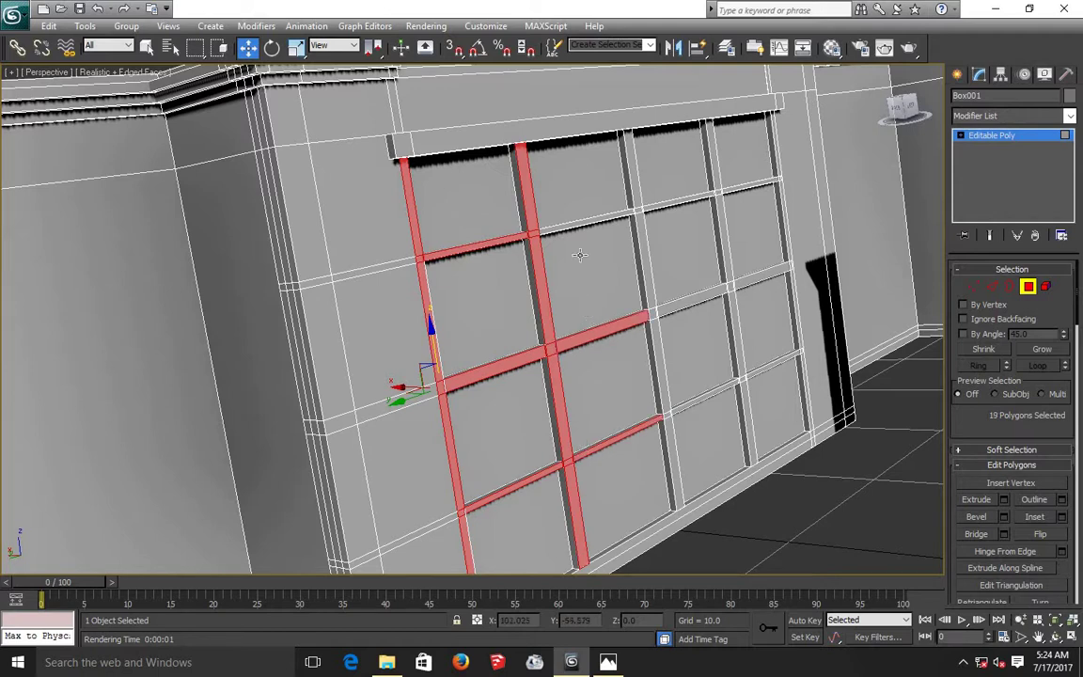
left_click(628, 214, "ctrl")
left_click_drag(637, 212, 648, 319, "ctrl")
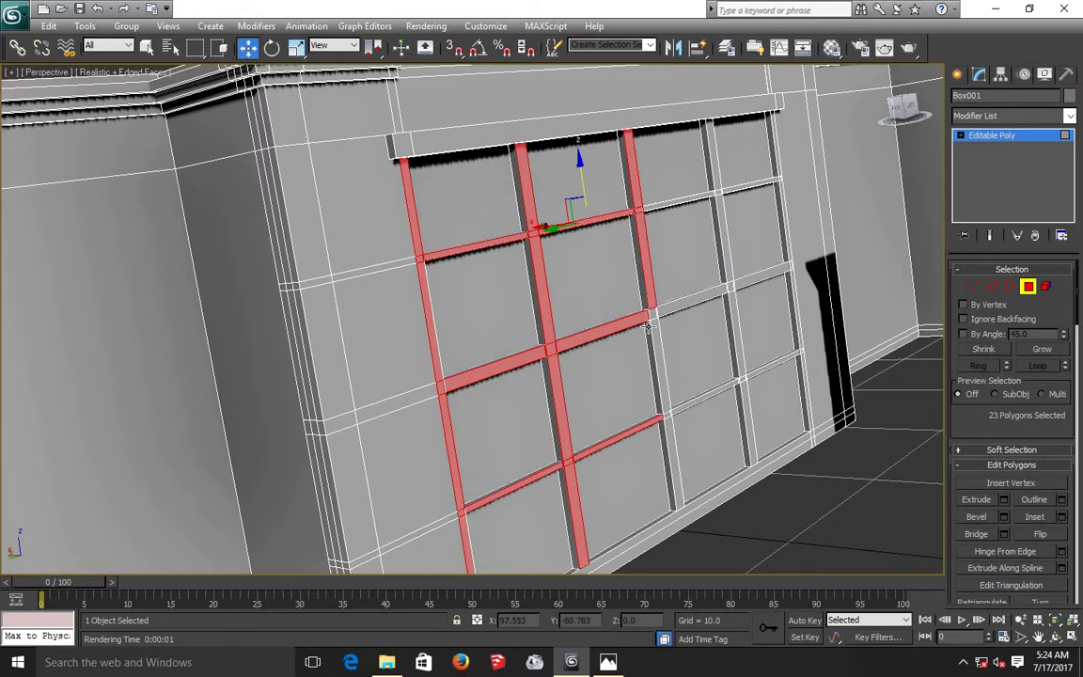
Add the third and fourth vertical bar segments and their crossbar segments.
left_click(652, 326, "ctrl")
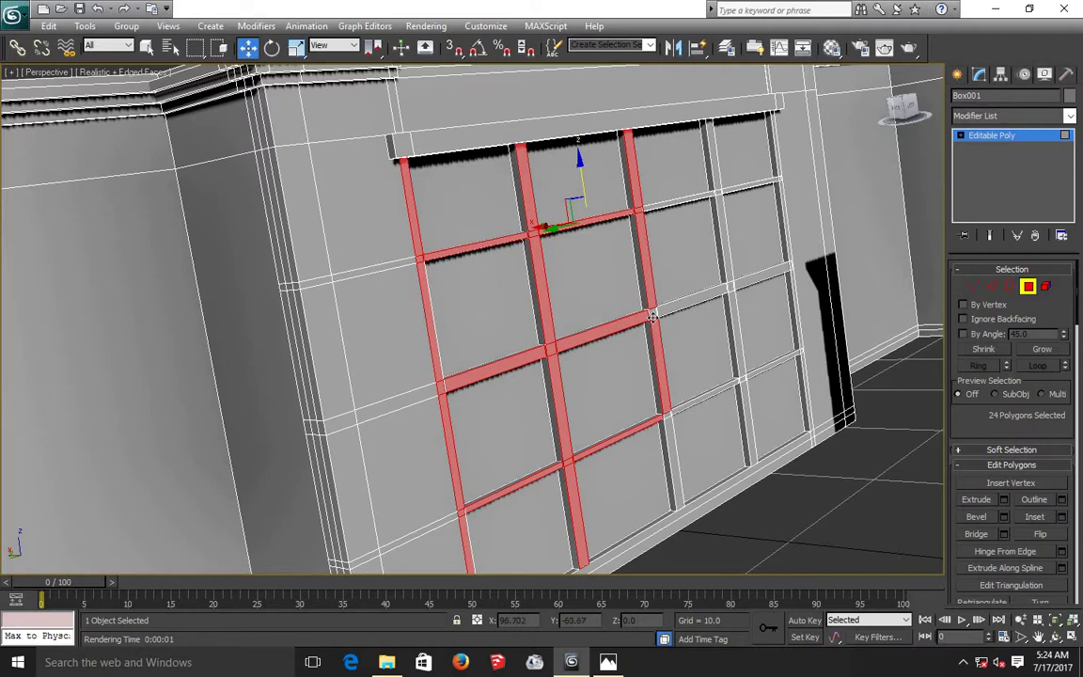
left_click(655, 311, "ctrl")
left_click(651, 230, "ctrl")
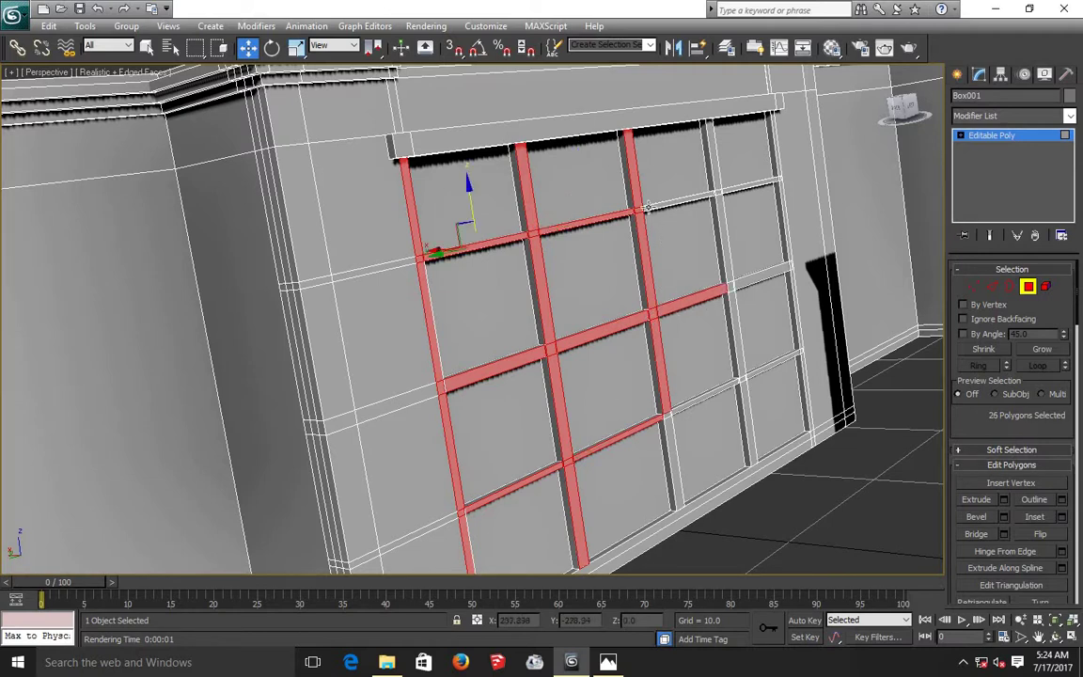
left_click(711, 188, "ctrl")
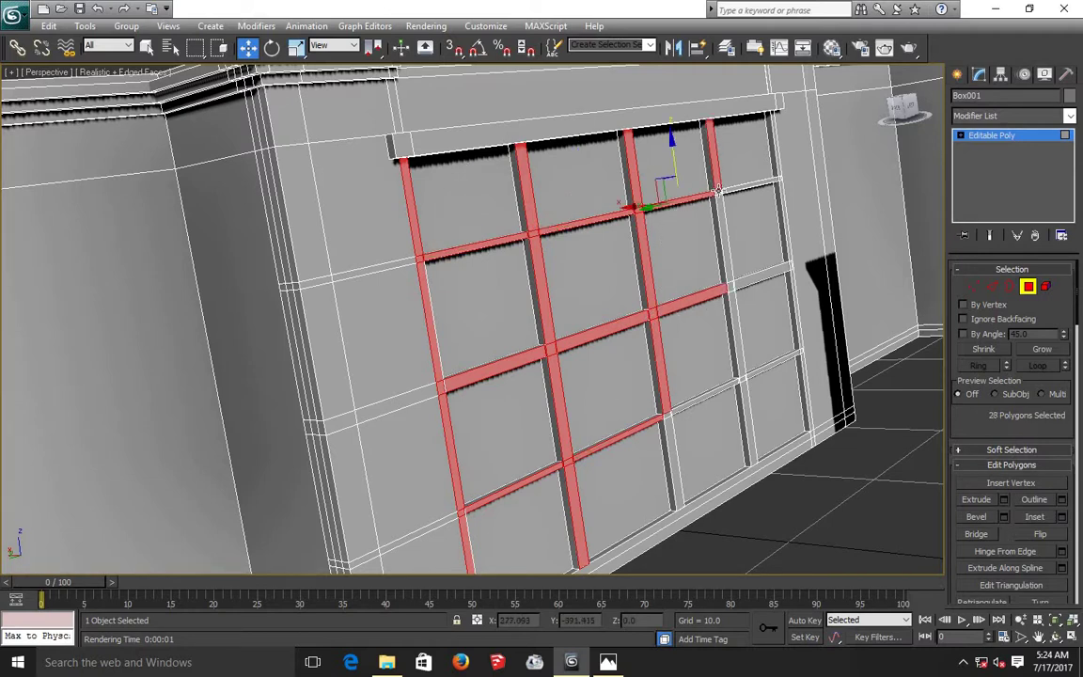
left_click(717, 190, "ctrl")
left_click(727, 273, "ctrl")
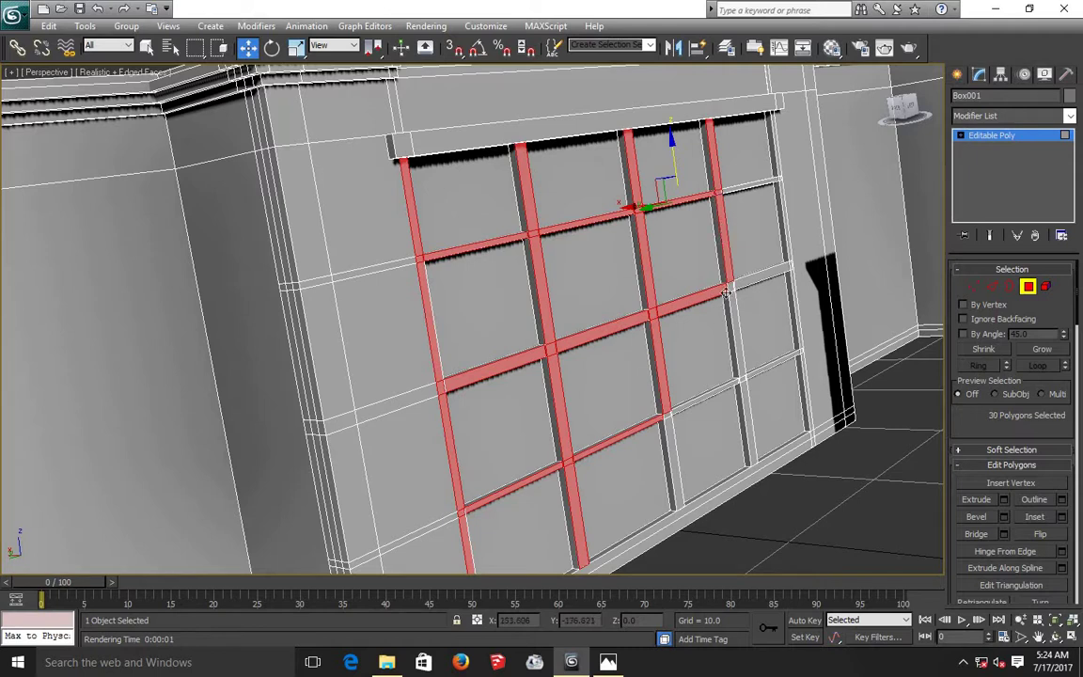
left_click(737, 374, "ctrl")
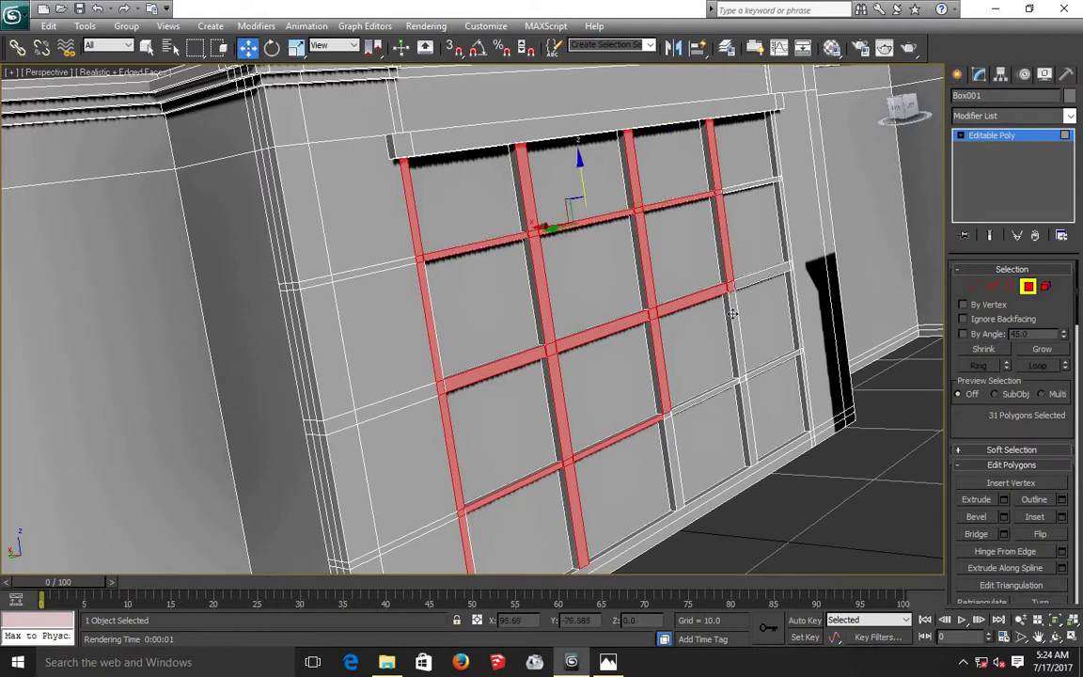
left_click(743, 391, "ctrl")
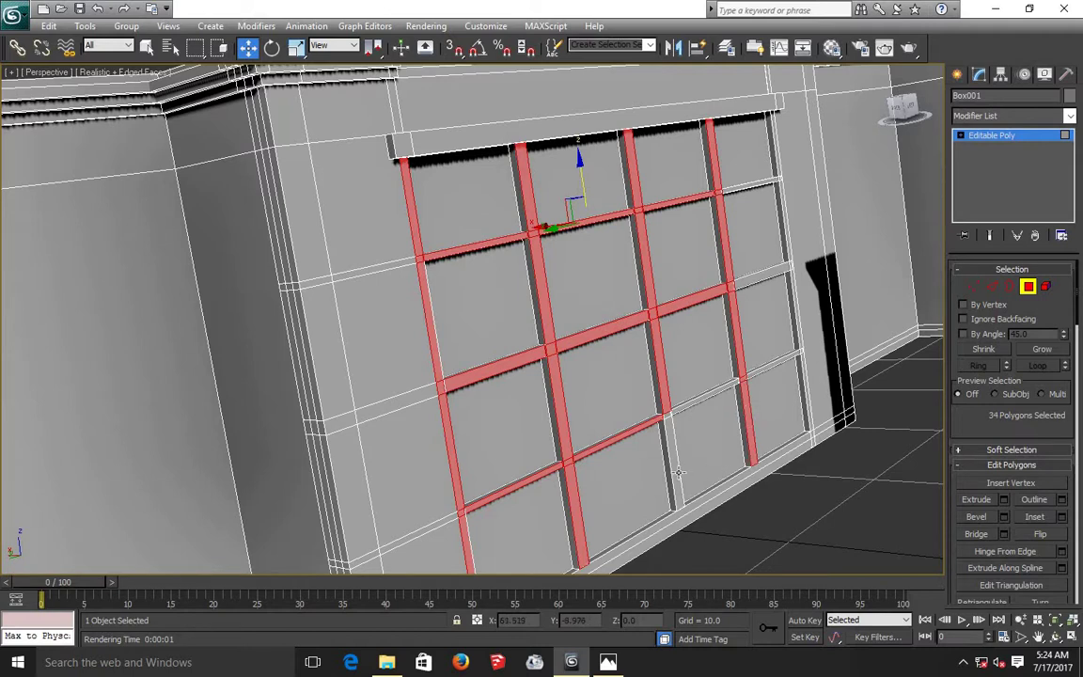
left_click(686, 499, "ctrl")
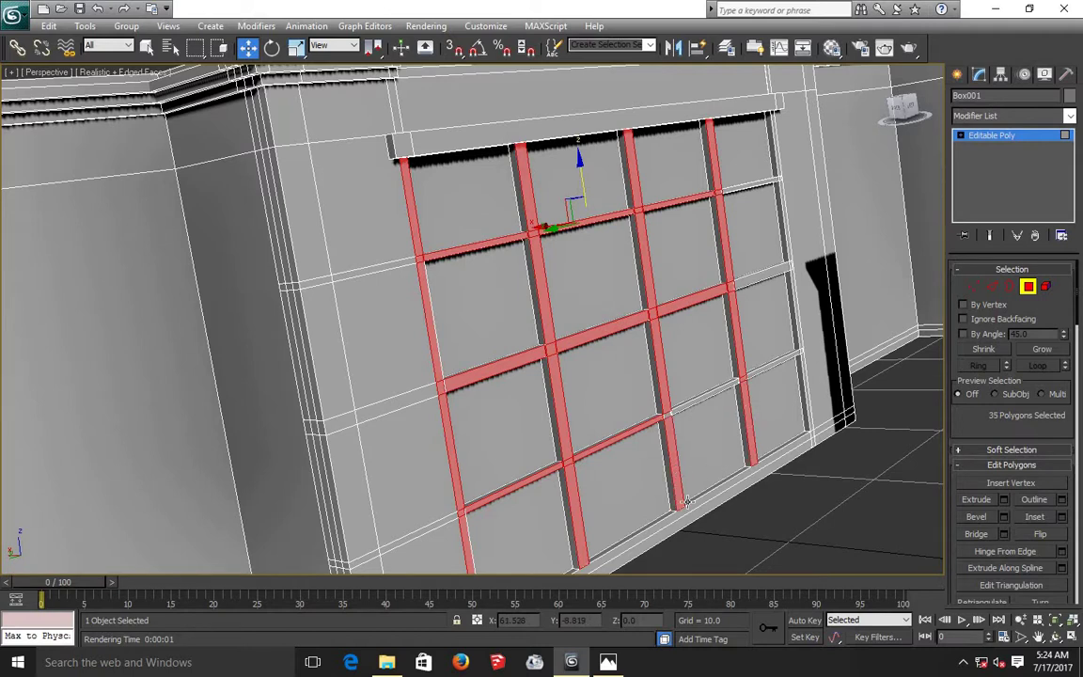
left_click(687, 506, "ctrl")
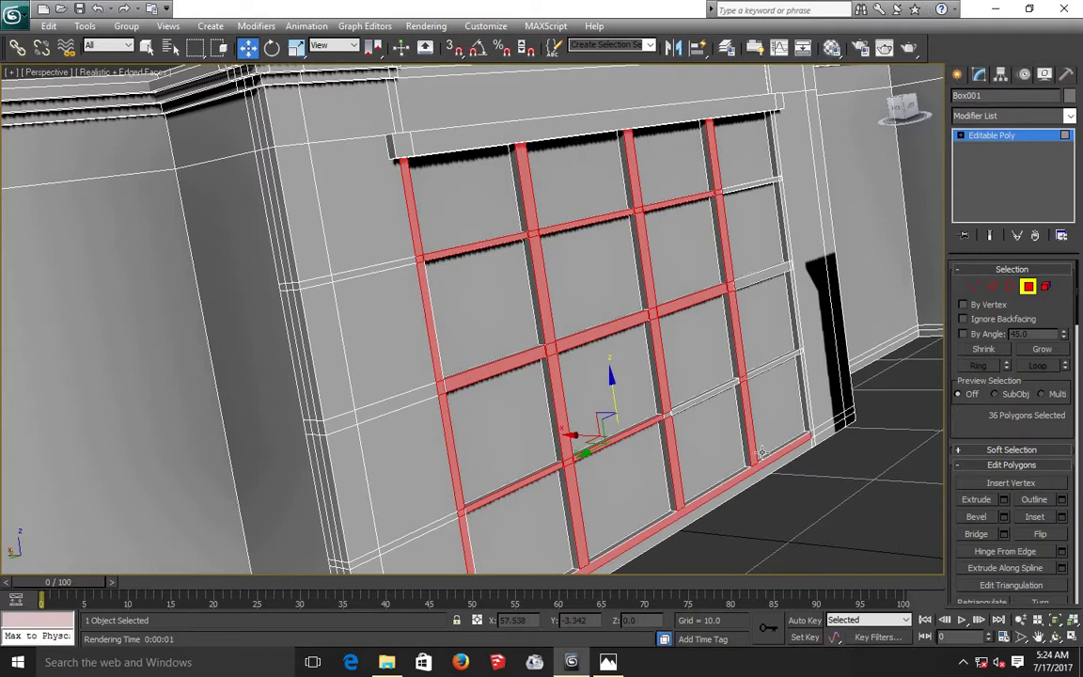
Add the right edge bar and remaining top-right and lower-right bar segments.
left_click(806, 381, "ctrl")
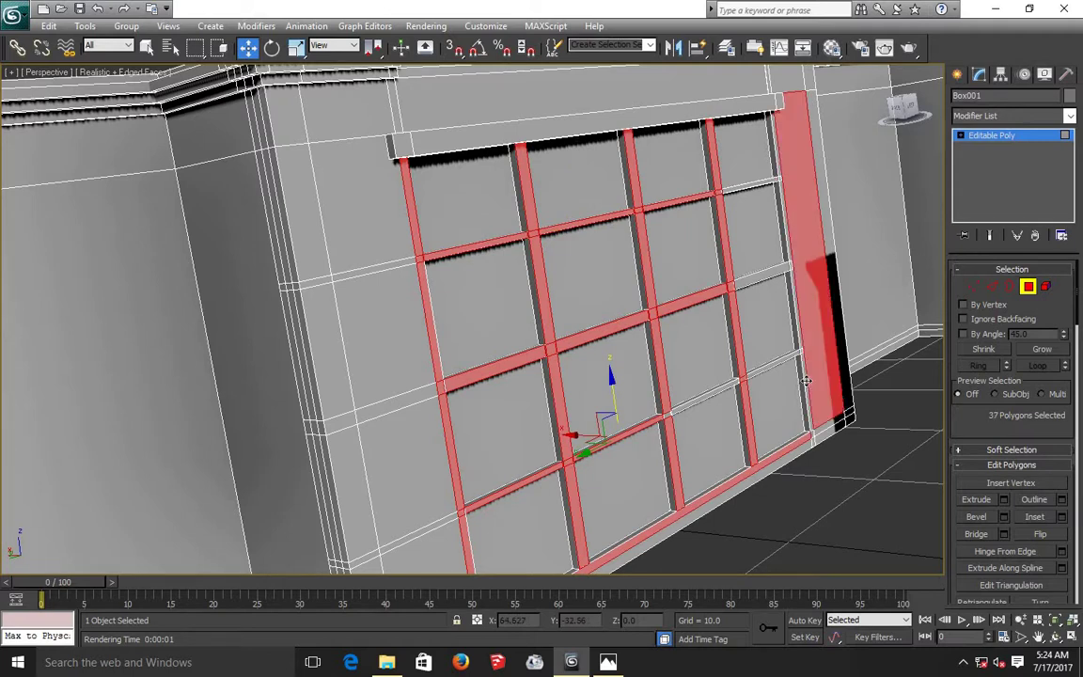
left_click(806, 386, "alt")
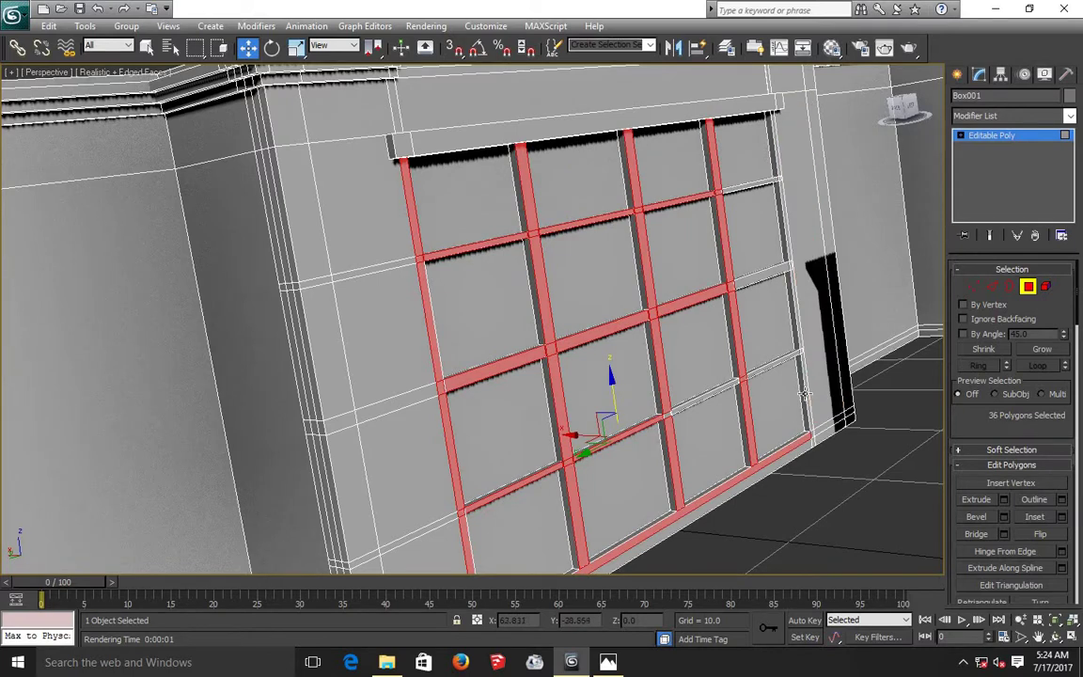
left_click(805, 381, "ctrl")
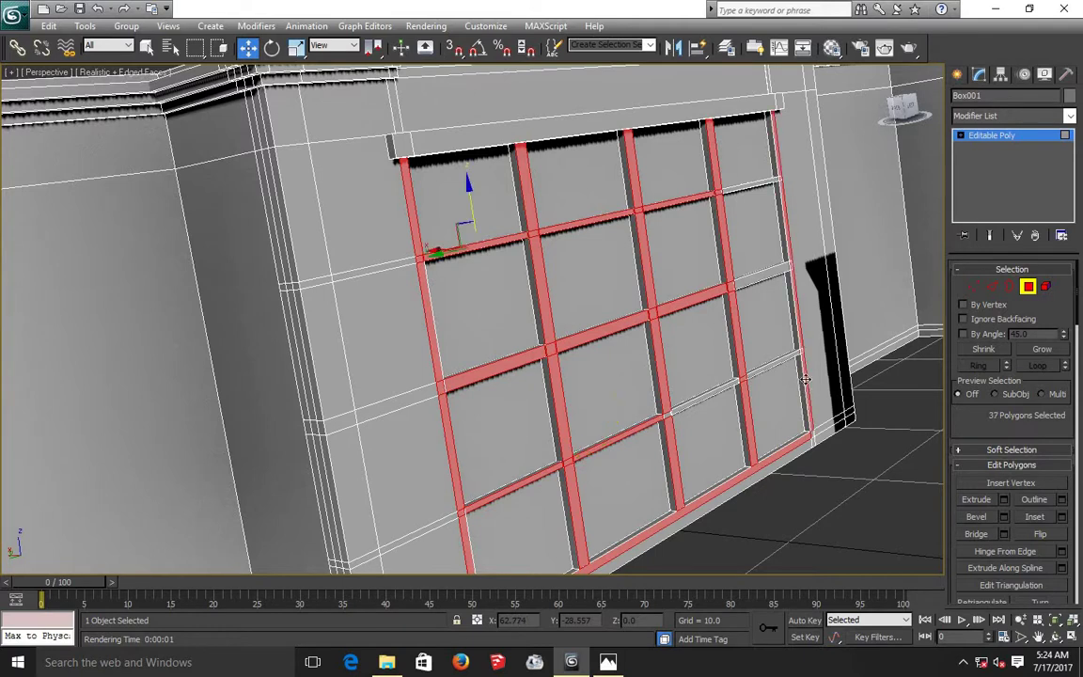
left_click(778, 270, "ctrl")
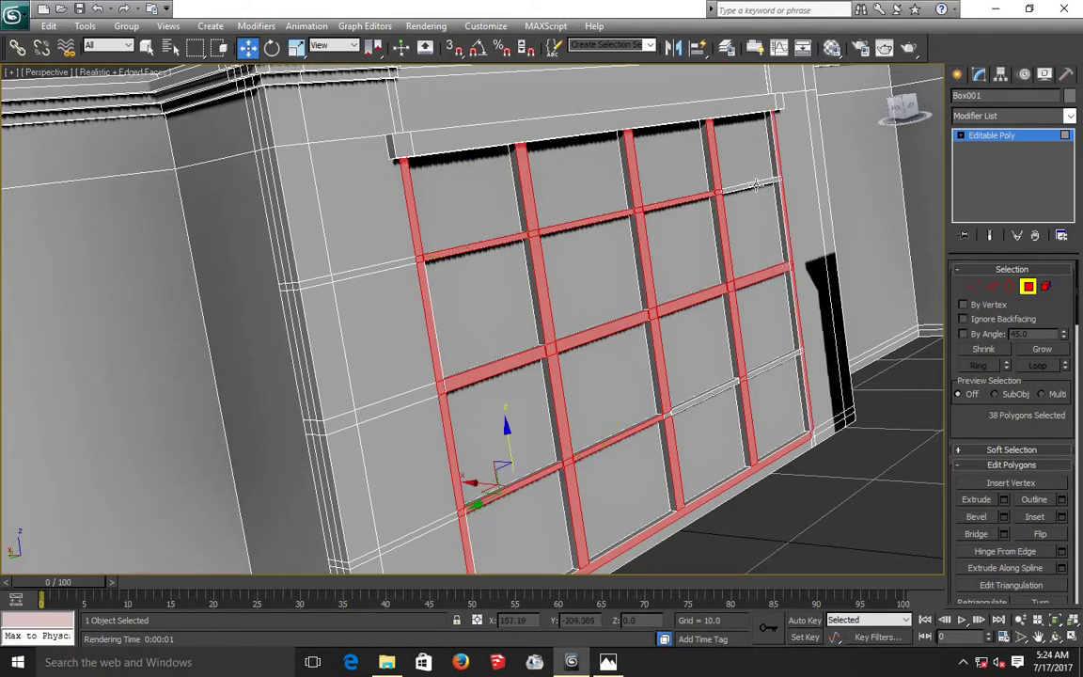
left_click(755, 185, "ctrl")
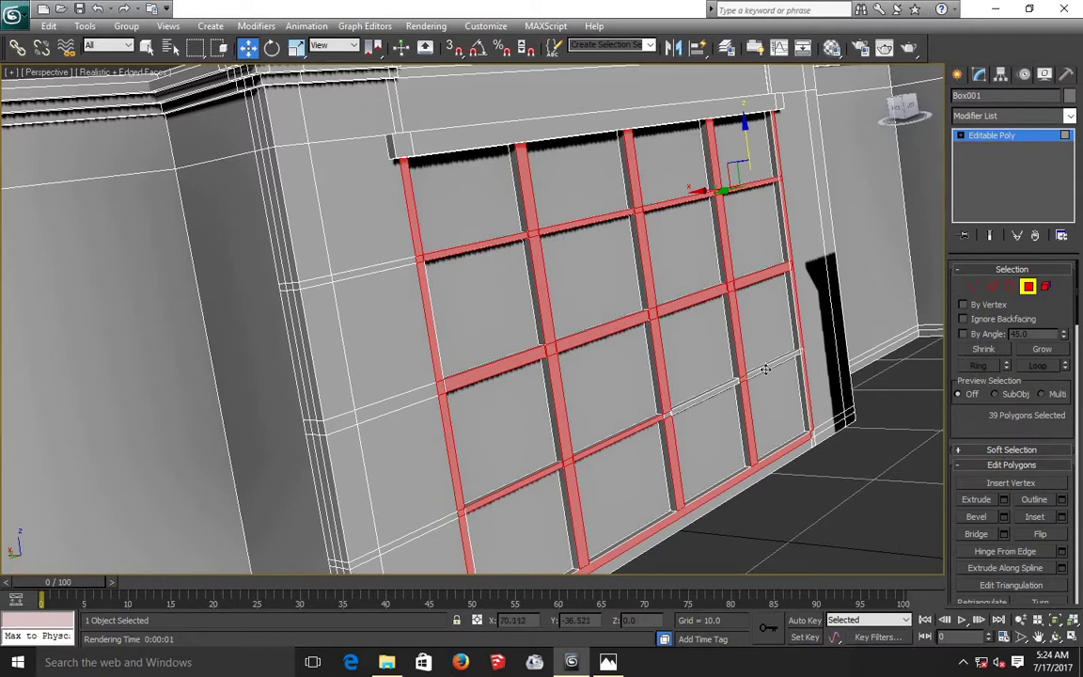
left_click(765, 369, "ctrl")
left_click(727, 388, "ctrl")
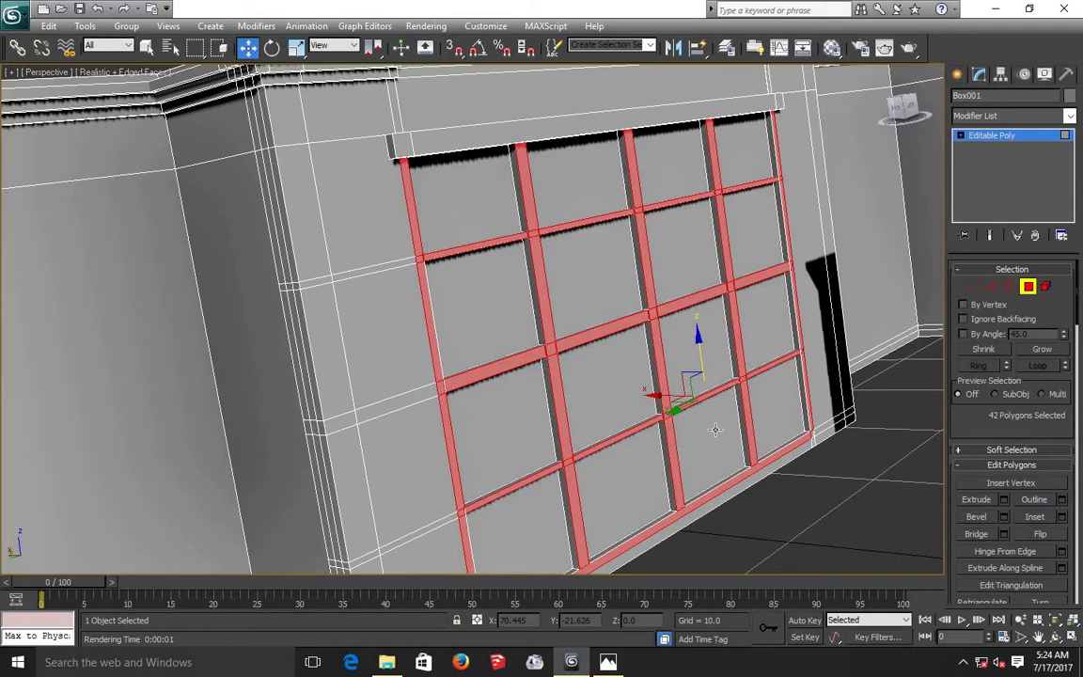
left_click(799, 448, "ctrl")
left_click(811, 440, "ctrl")
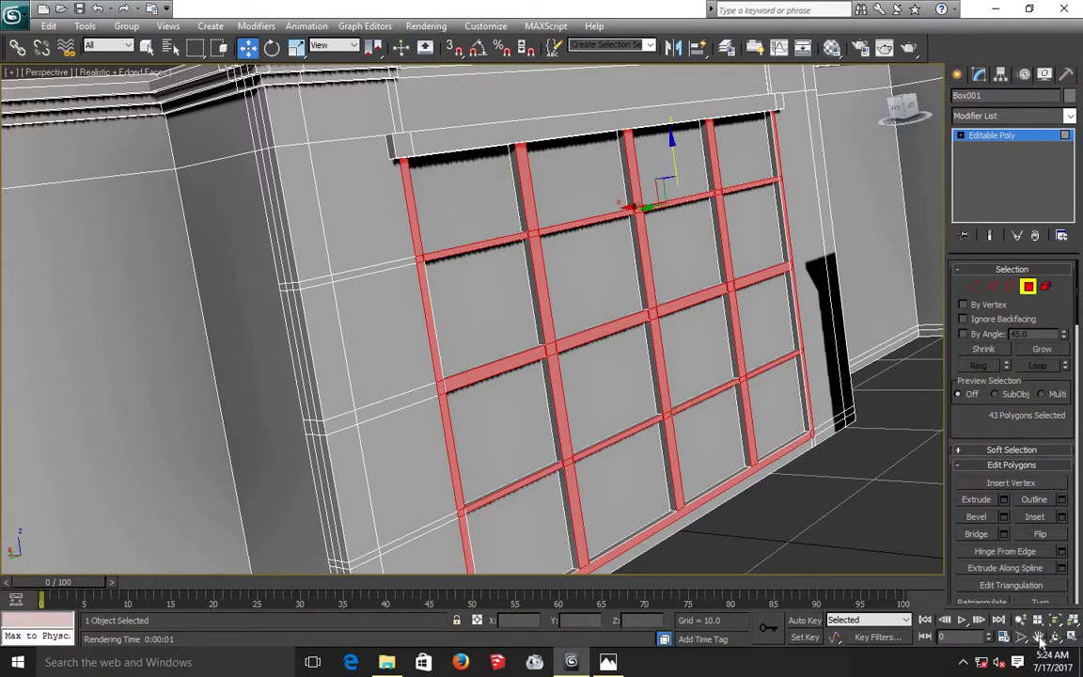
left_click(1039, 636)
Add the last bar polygon and extrude all 44 grid-bar polygons by 0.055.
mouse_move(668, 459)
left_mouse_down()
mouse_move(679, 424)
mouse_move(658, 367)
left_mouse_up()
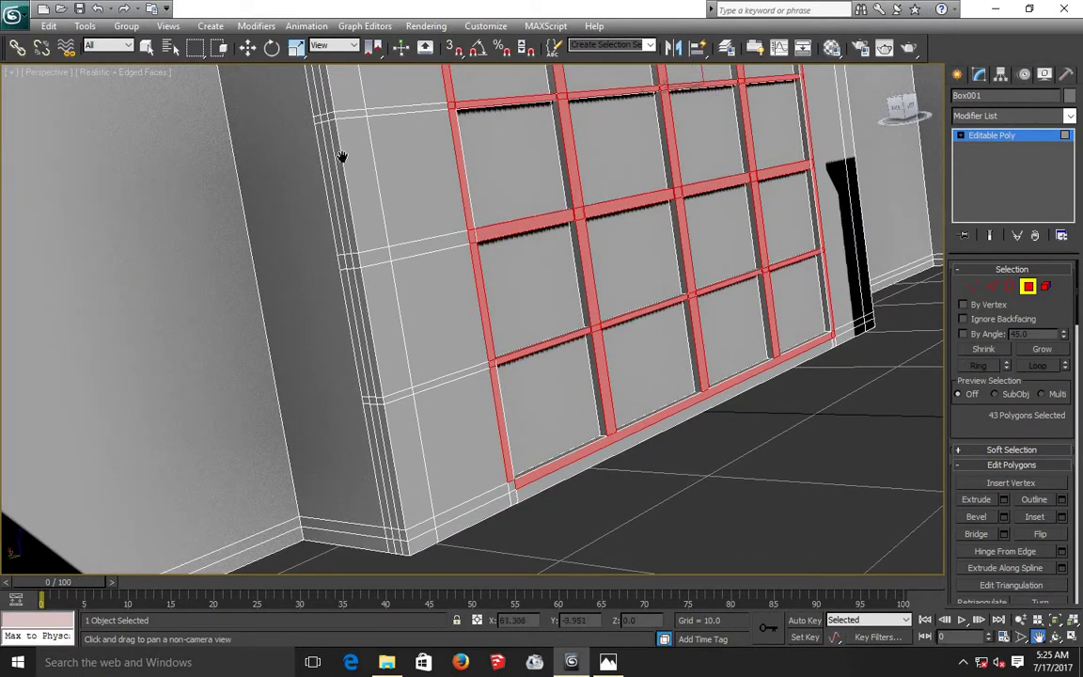
left_click(246, 45)
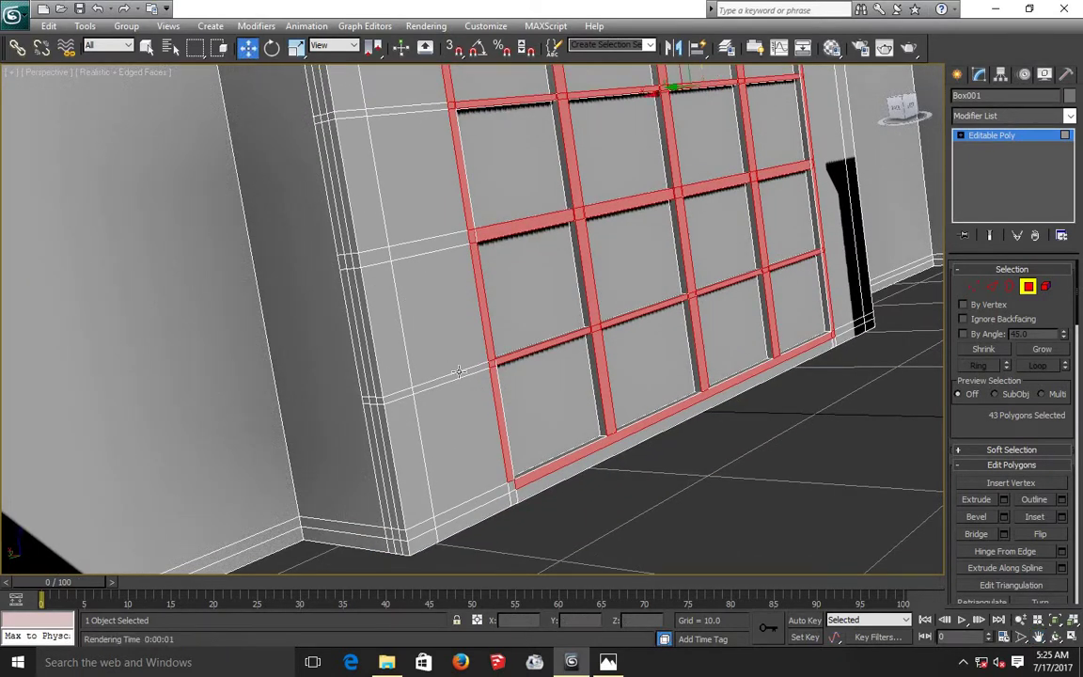
left_click(511, 486, "ctrl")
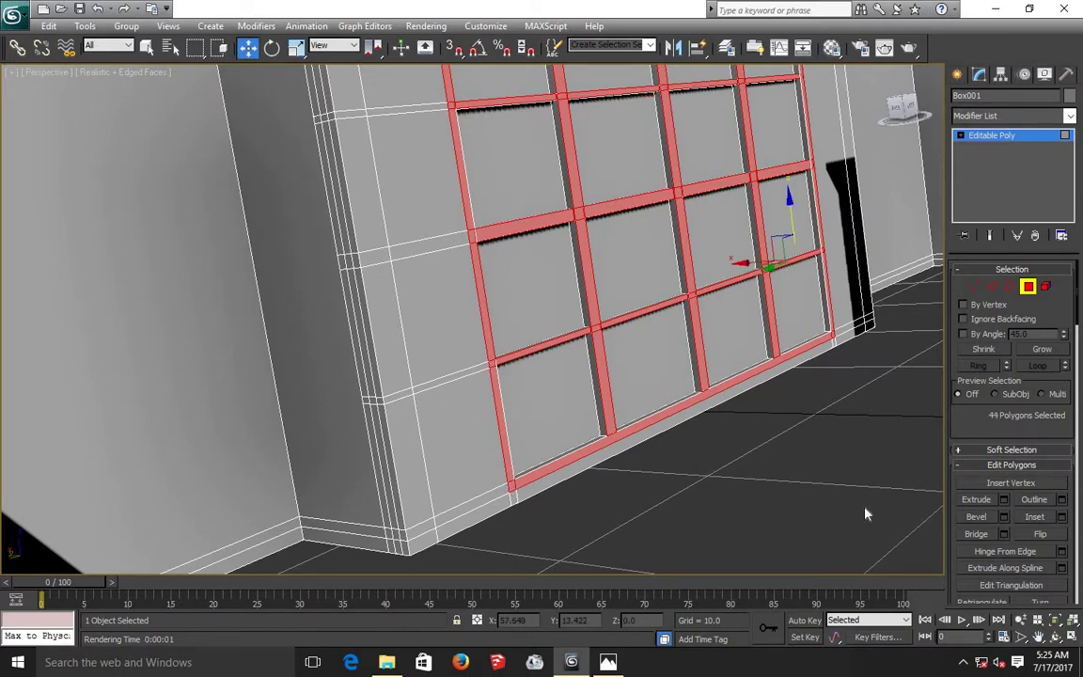
left_click(1004, 501)
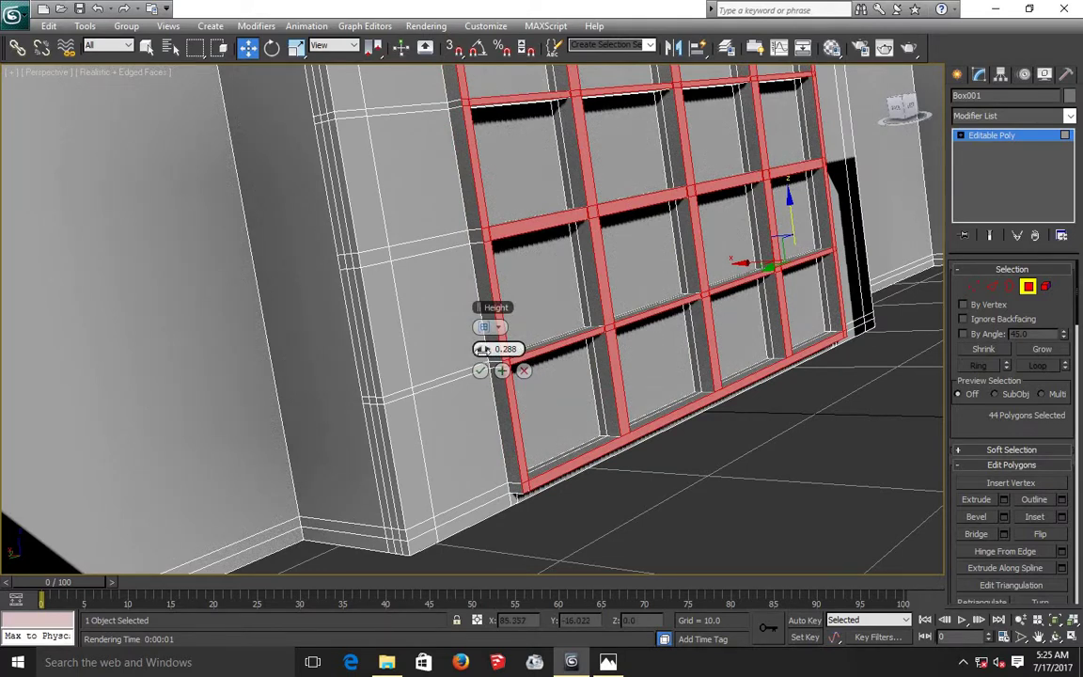
left_click_drag(481, 349, 481, 351)
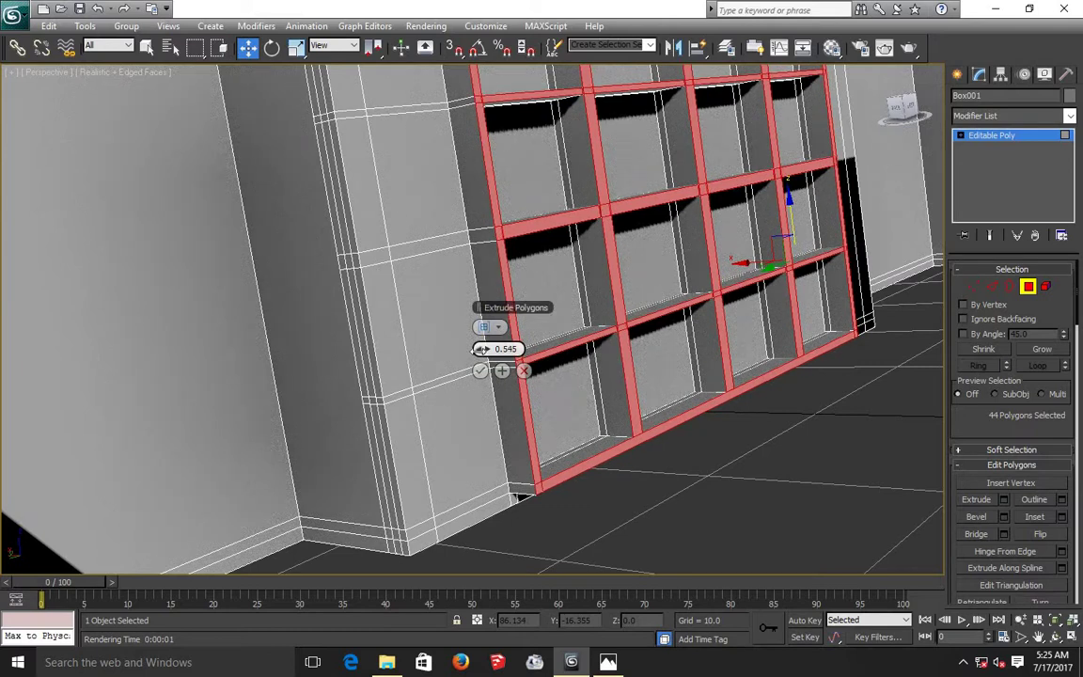
left_click_drag(481, 348, 481, 350)
left_click_drag(481, 348, 481, 353)
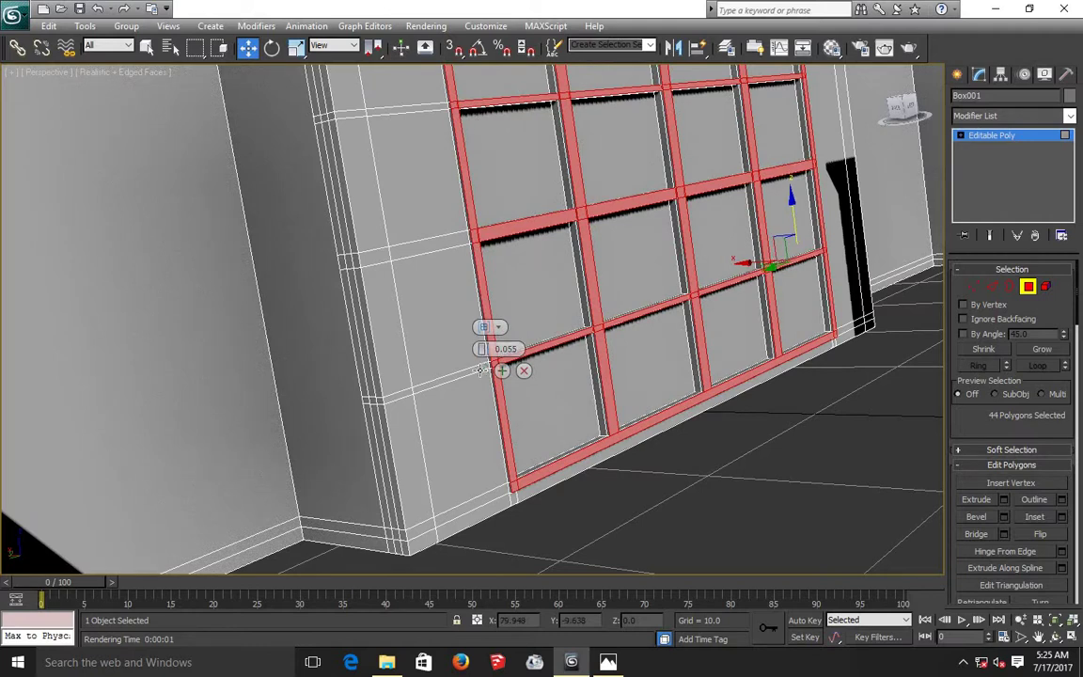
left_click(479, 370)
left_click(680, 536)
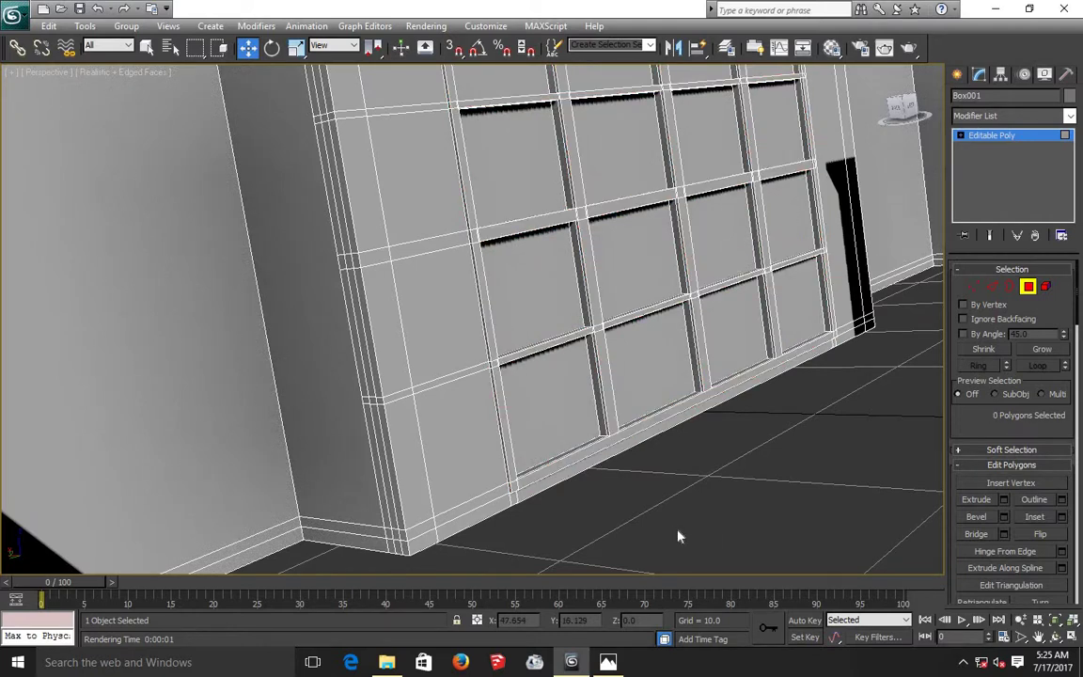
scroll(679, 535, "down", 3)
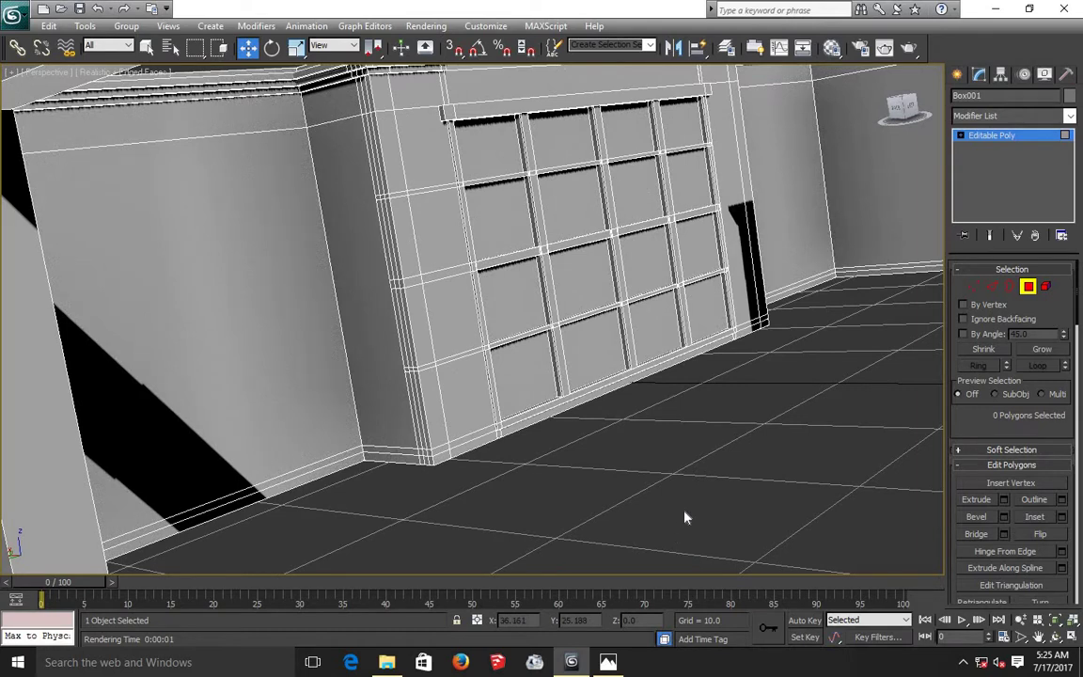
key("F3")
key("F3")
key("F4")
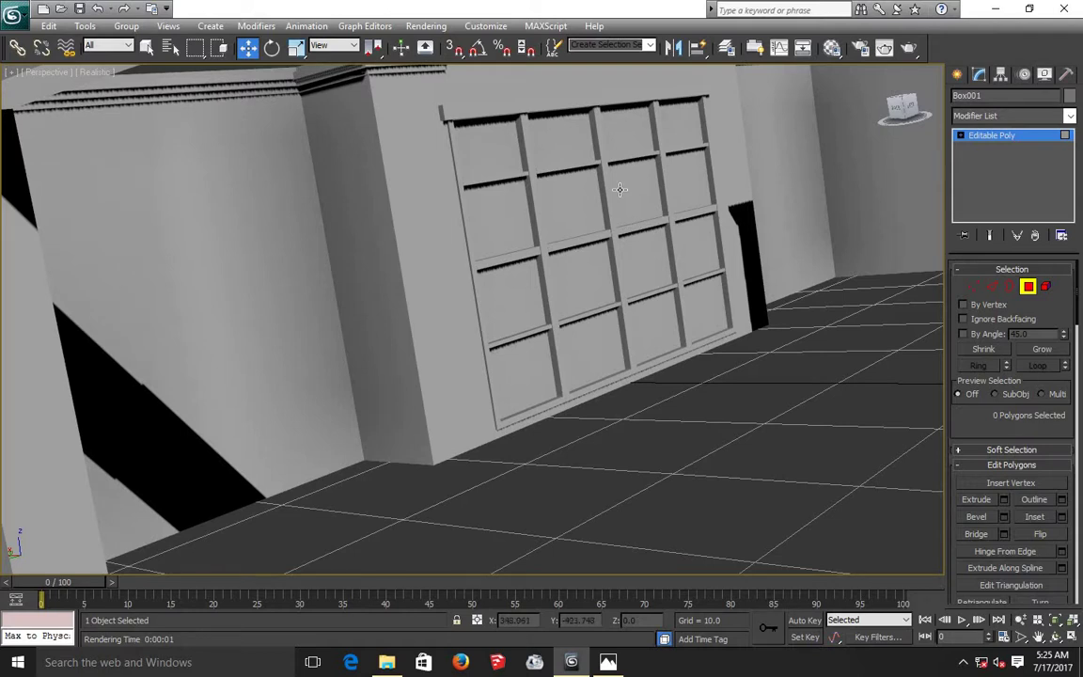
scroll(620, 189, "up", 2)
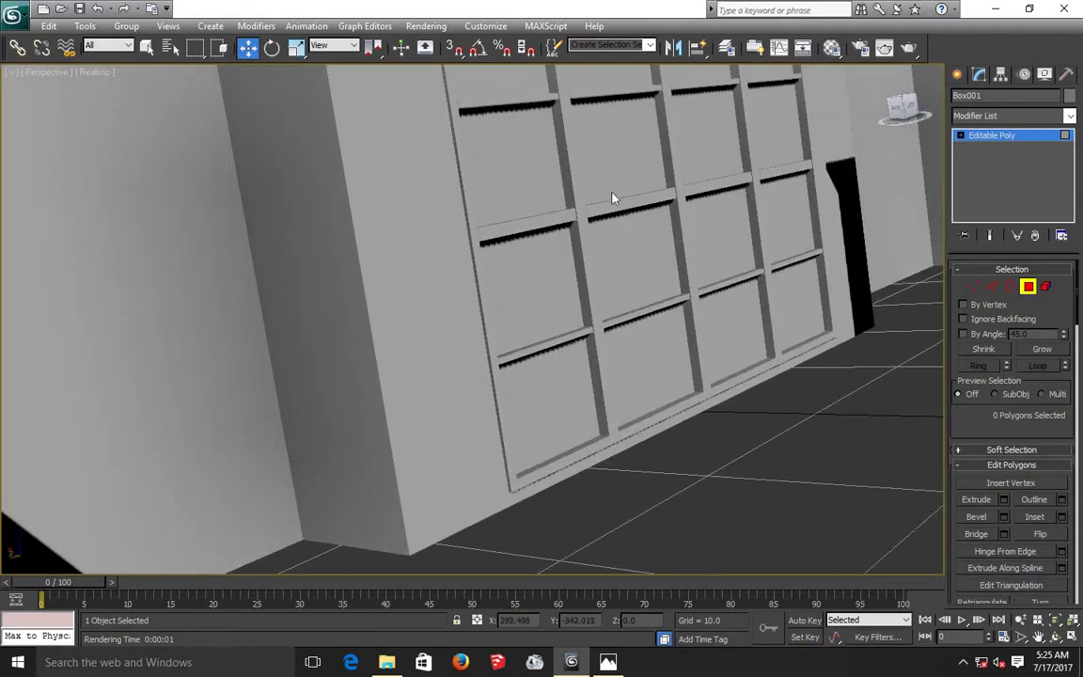
key("shift+q")
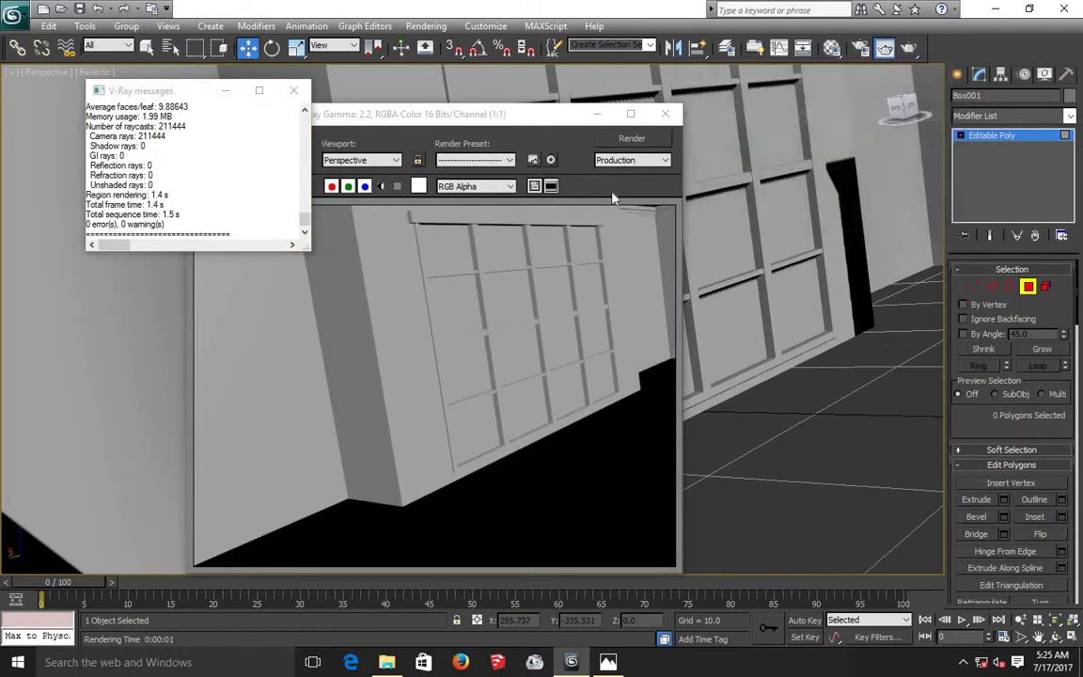
left_click(658, 117)
left_click(661, 115)
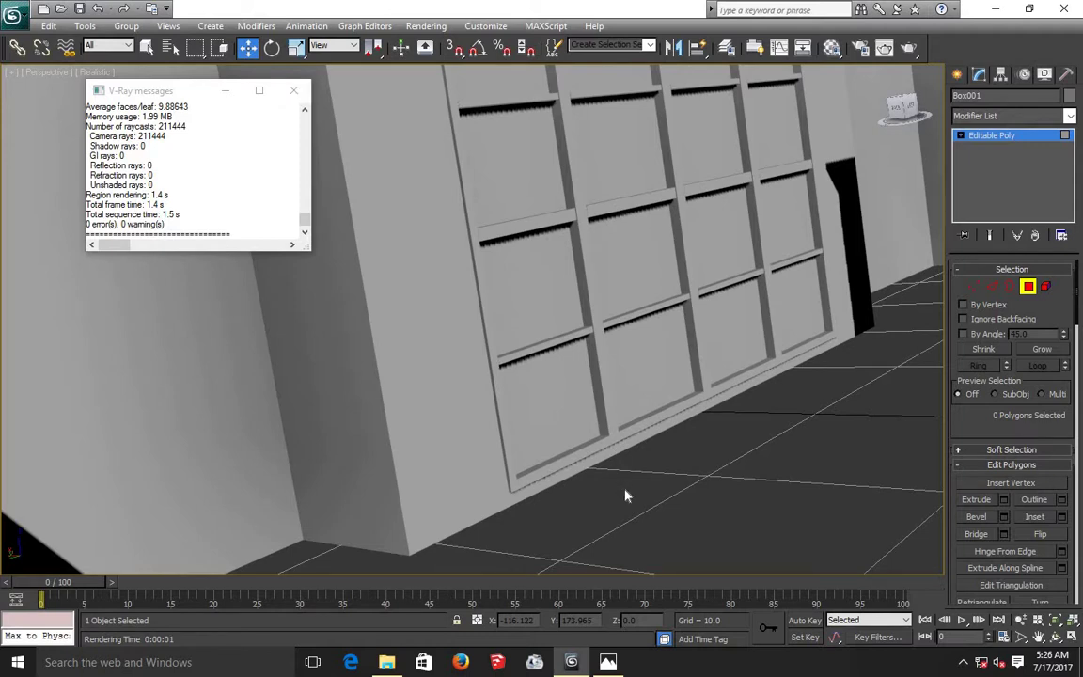
left_click(293, 90)
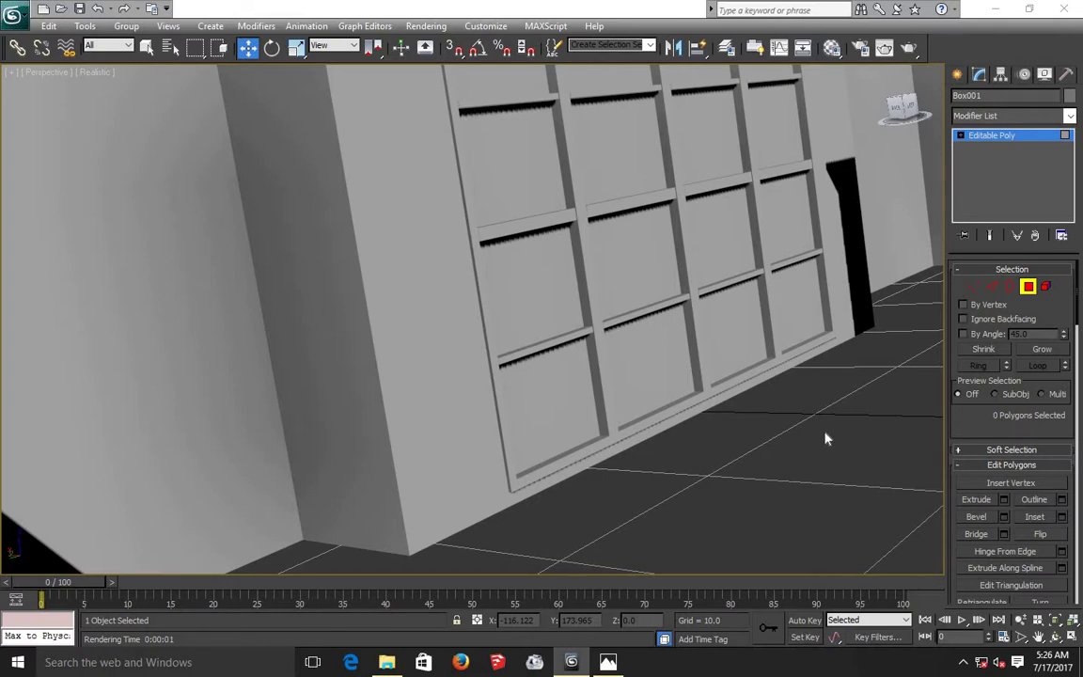
scroll(824, 434, "down", 2)
scroll(821, 436, "down", 5)
scroll(790, 451, "down", 2)
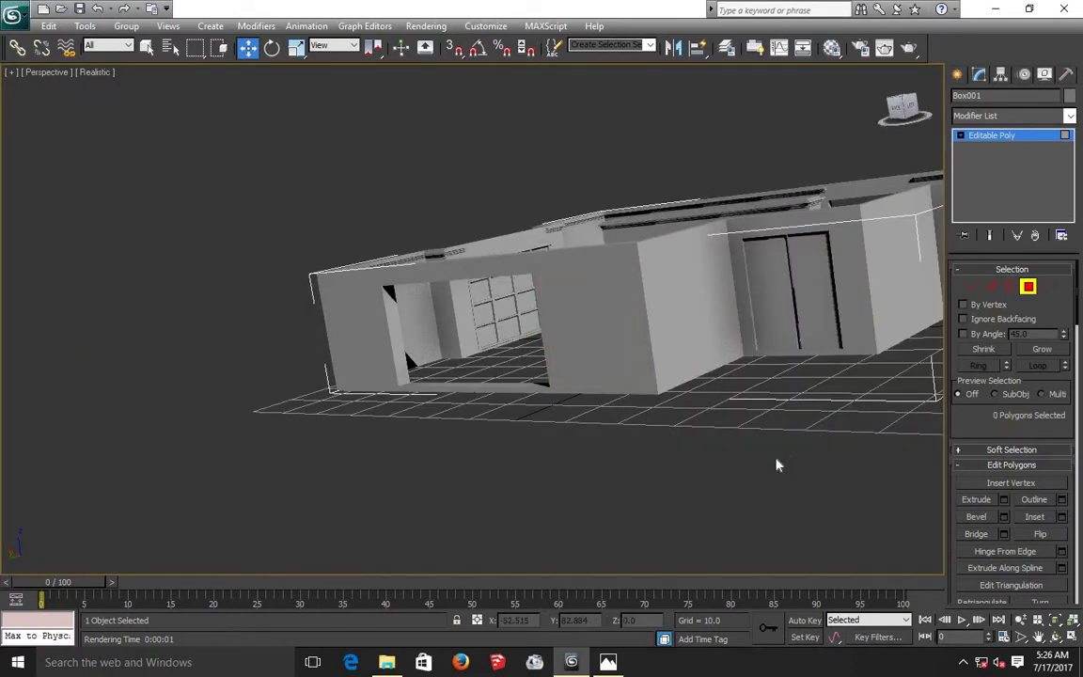
Orbit around the building and switch the viewport to shaded surfaces with edged faces.
left_click(1055, 636)
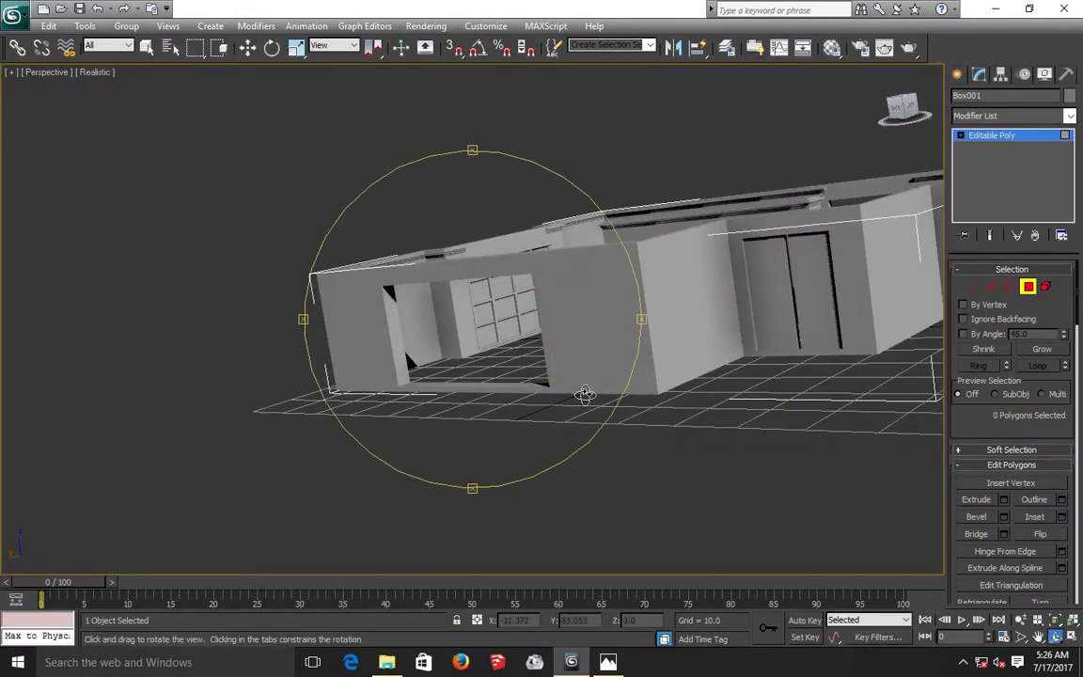
mouse_move(577, 381)
left_mouse_down()
mouse_move(718, 379)
mouse_move(592, 347)
mouse_move(544, 316)
left_mouse_up()
scroll(546, 316, "up", 3)
scroll(546, 338, "up", 3)
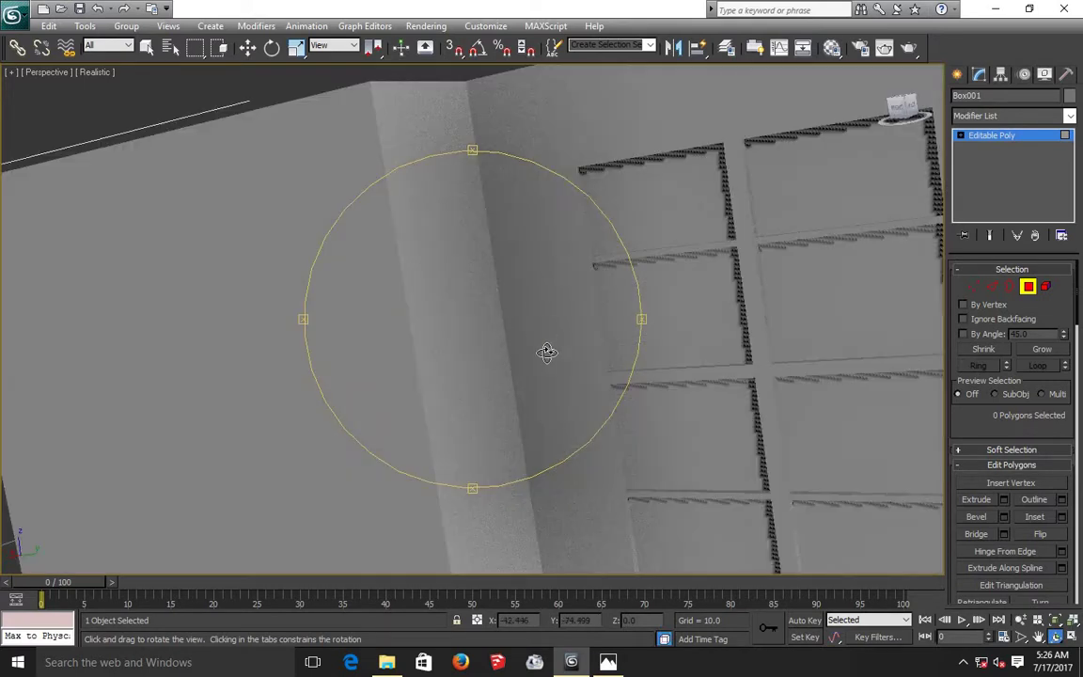
left_click_drag(560, 357, 563, 359)
scroll(561, 358, "down", 5)
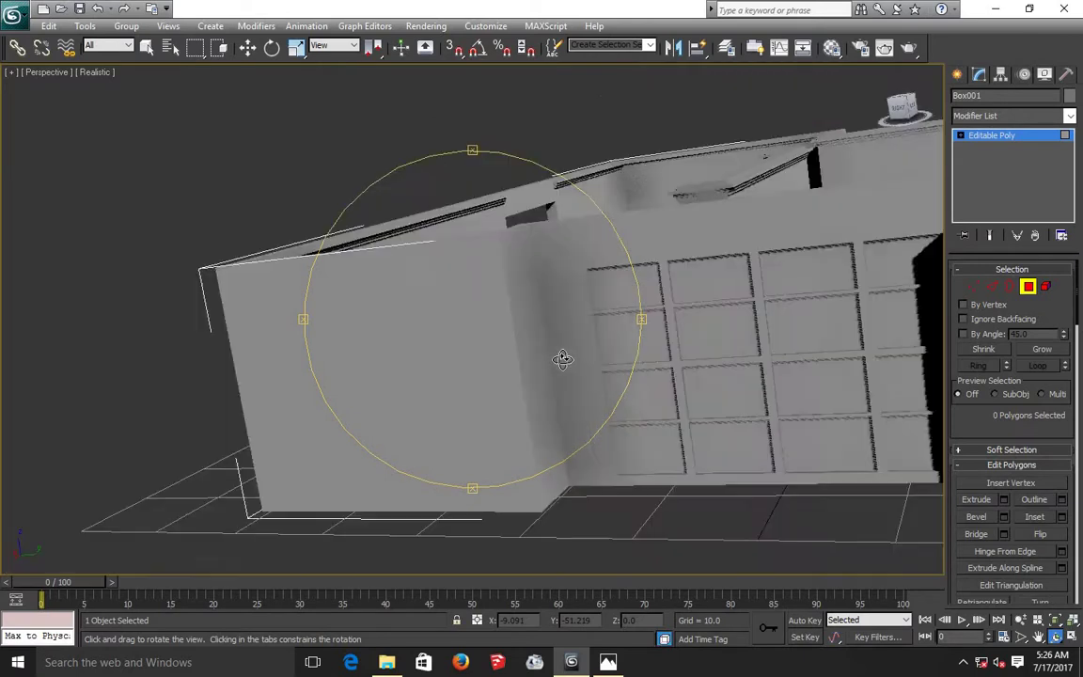
left_click_drag(561, 378, 561, 377)
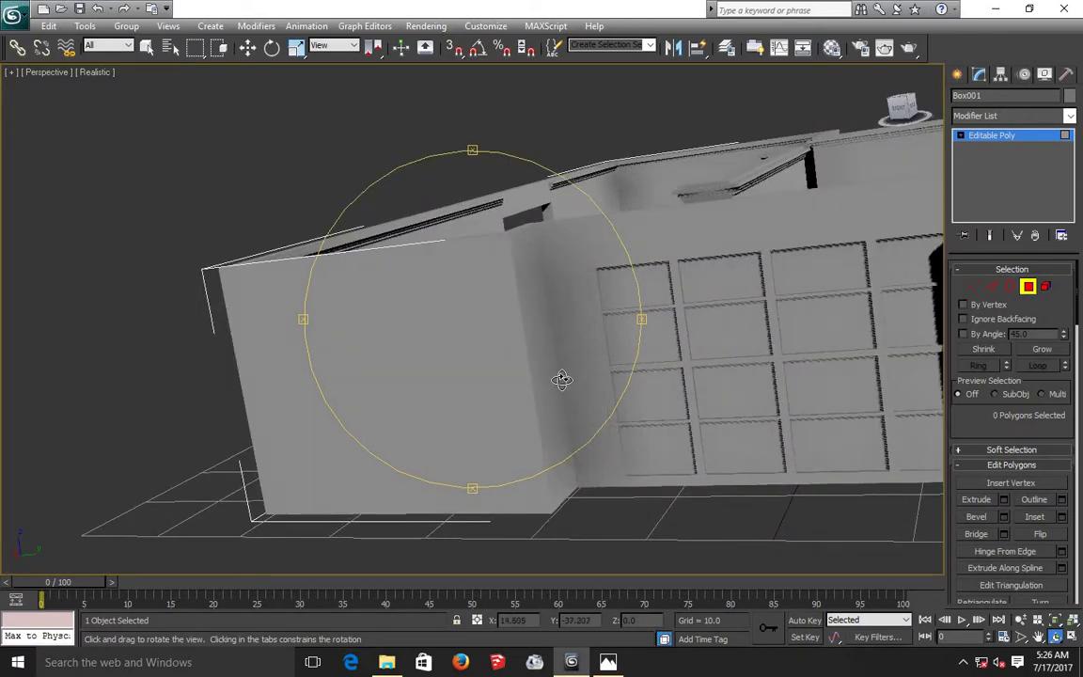
key("F3")
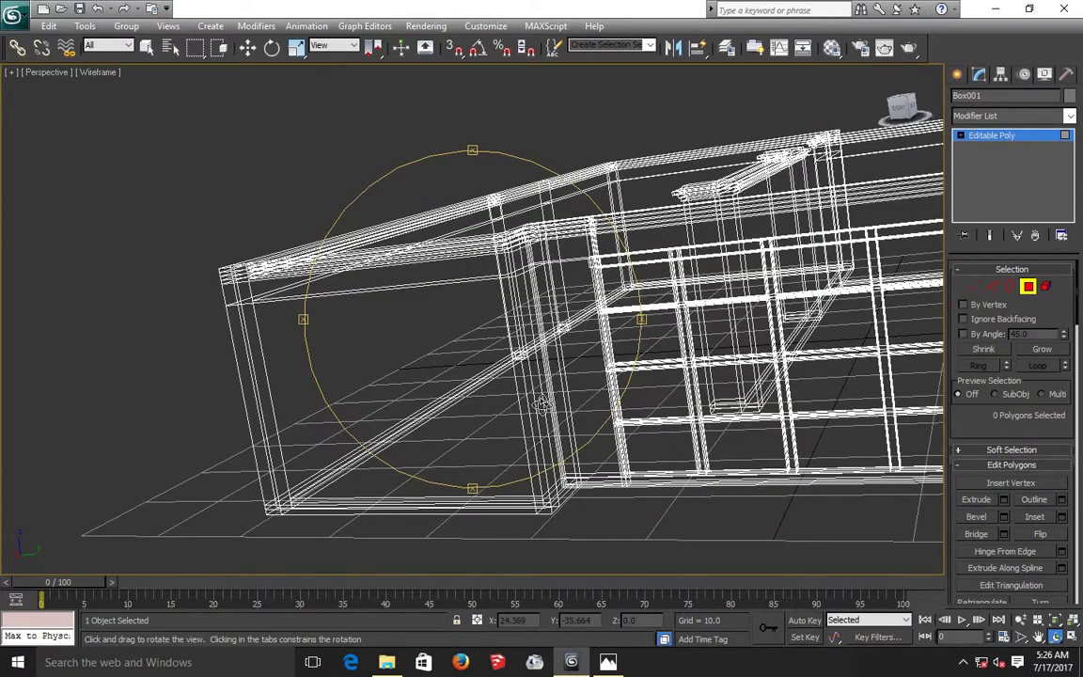
key("F3")
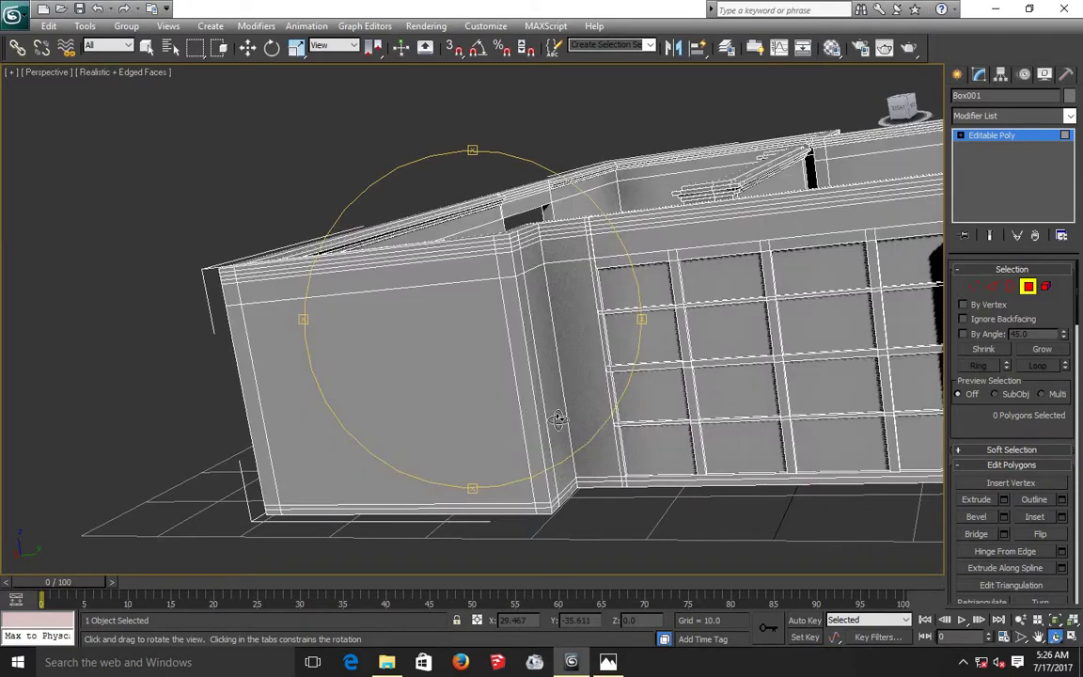
left_click_drag(519, 341, 577, 377)
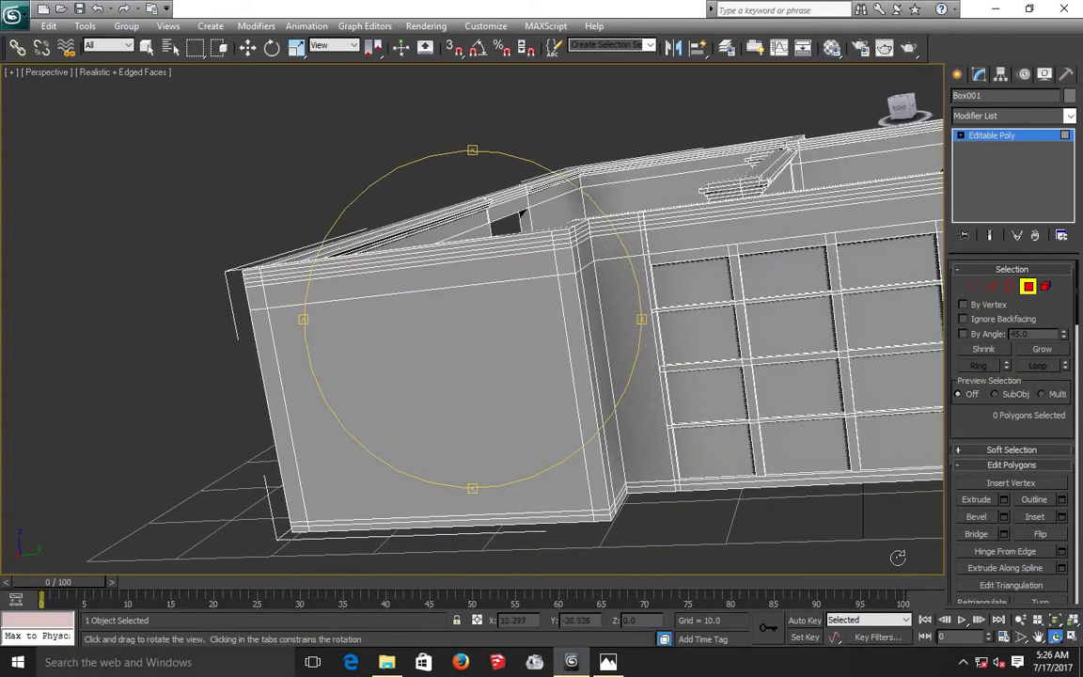
Pan and zoom in close on the window grid.
left_click(1038, 636)
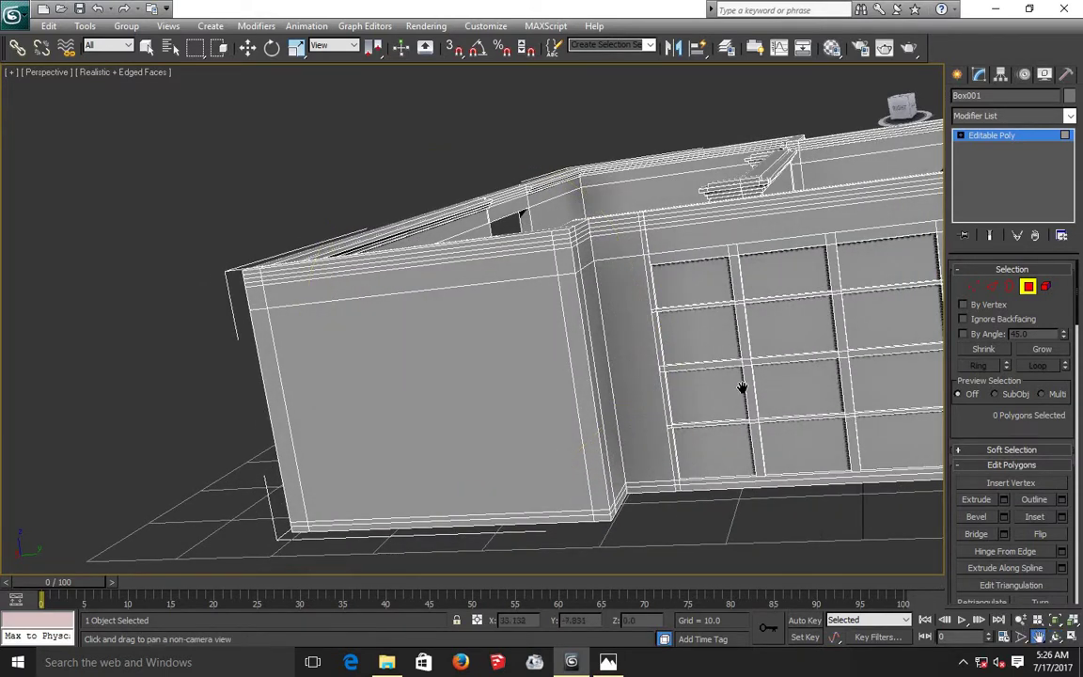
left_click_drag(741, 386, 412, 306)
scroll(411, 307, "up", 3)
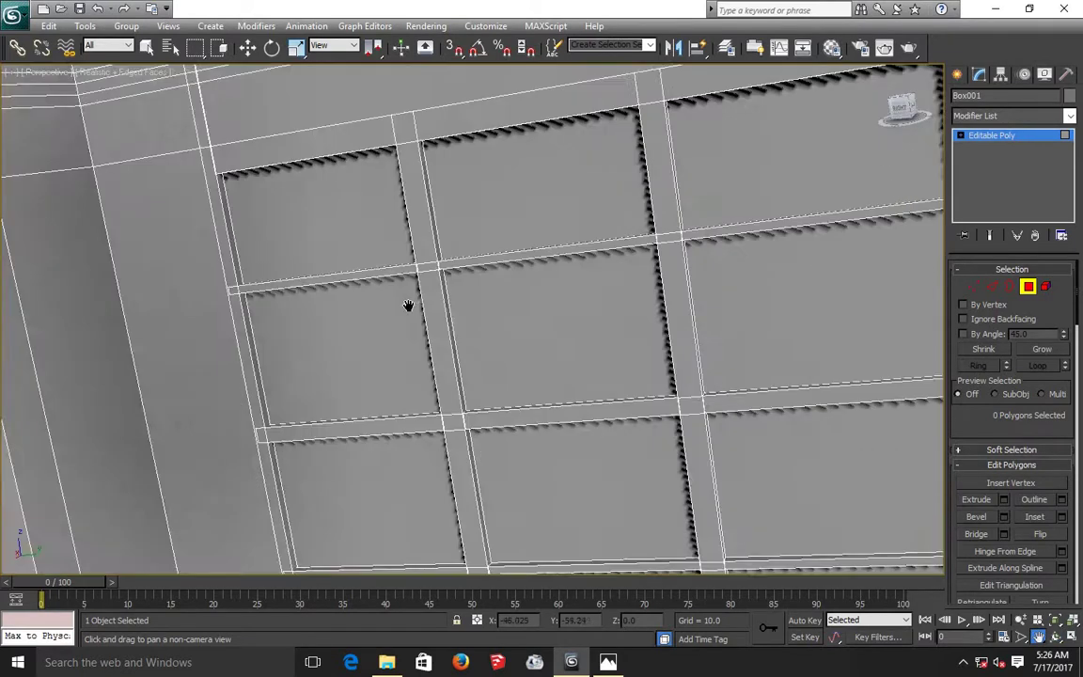
scroll(410, 307, "up", 2)
scroll(411, 308, "down", 2)
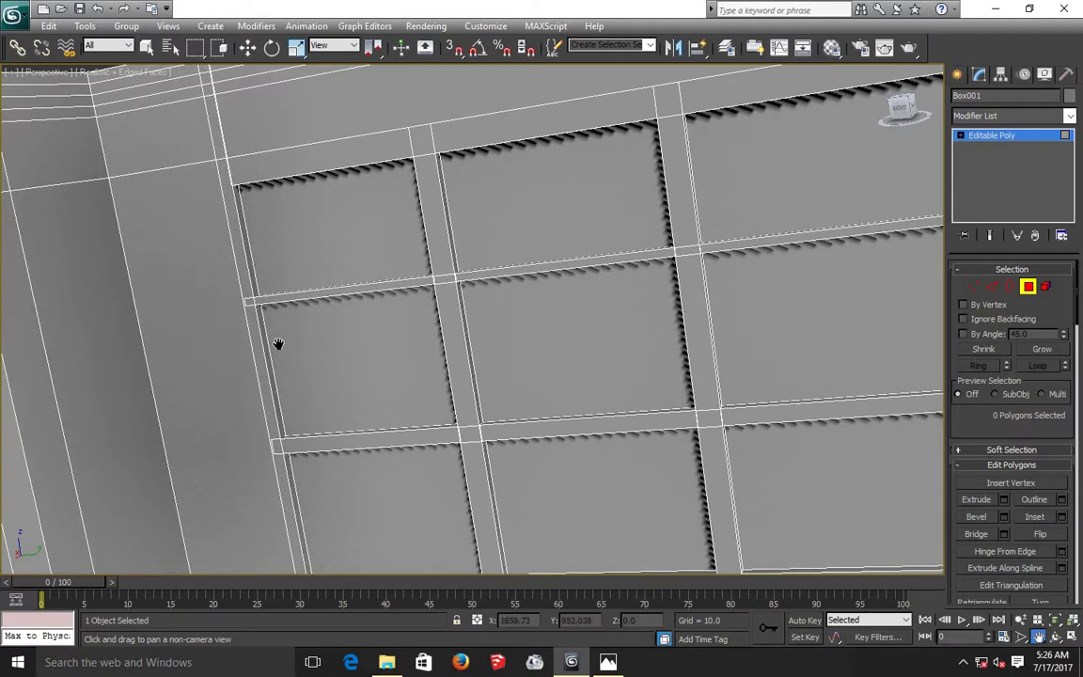
scroll(279, 344, "down", 5)
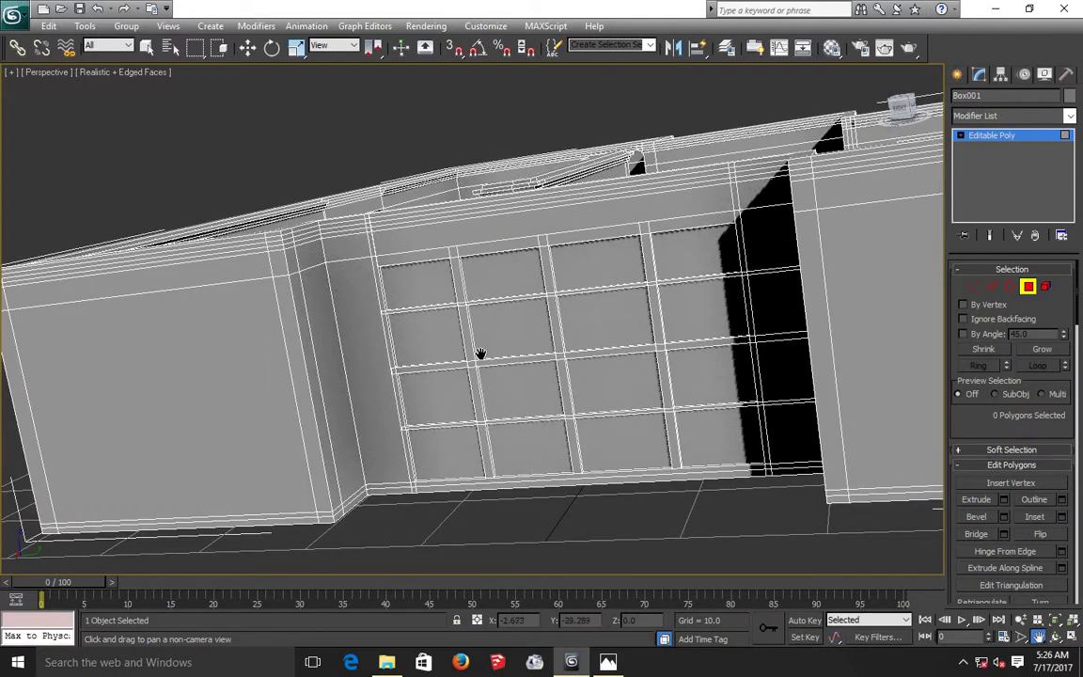
scroll(480, 353, "up", 5)
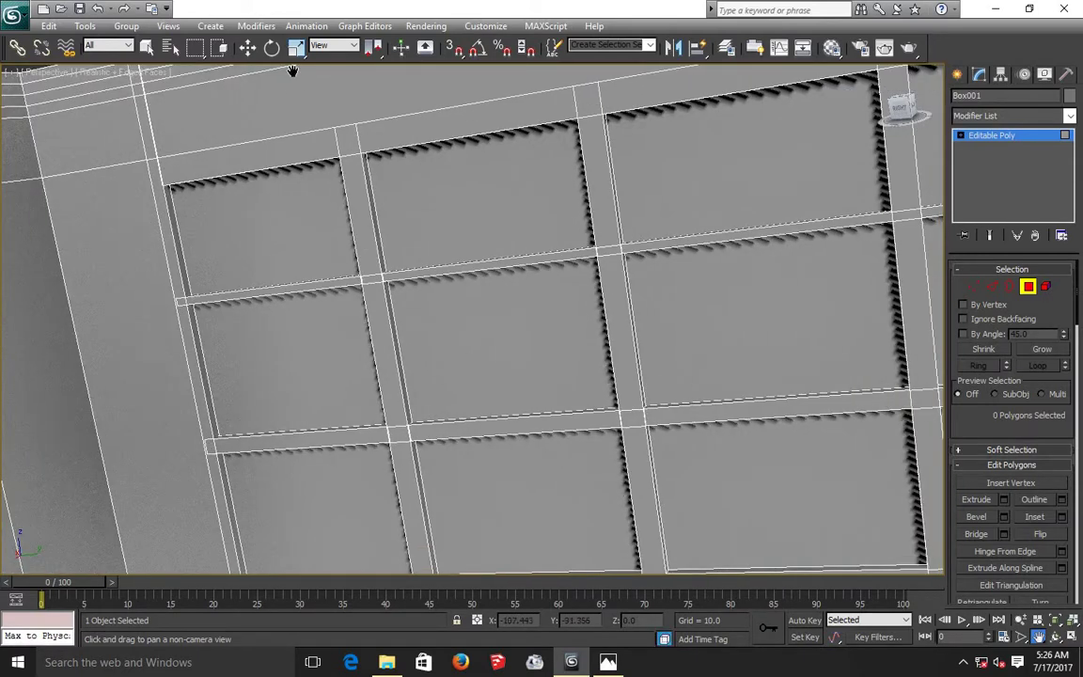
Select Box001's top window-frame polygon and extrude it with Height 0.32.
left_click(270, 48)
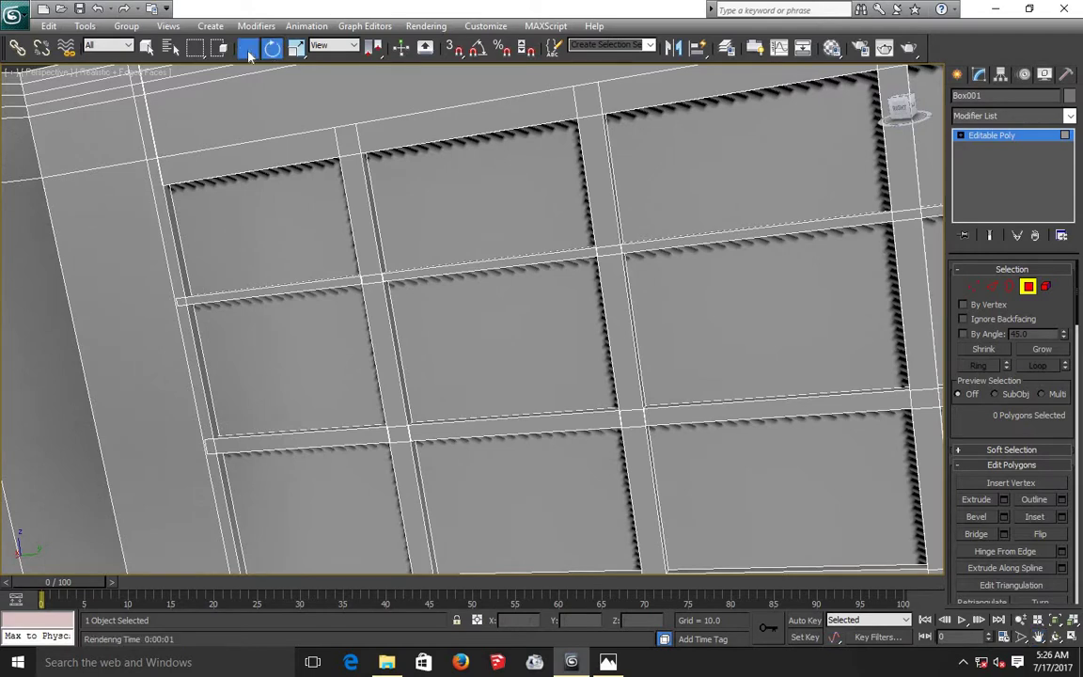
left_click(247, 48)
left_click(262, 161)
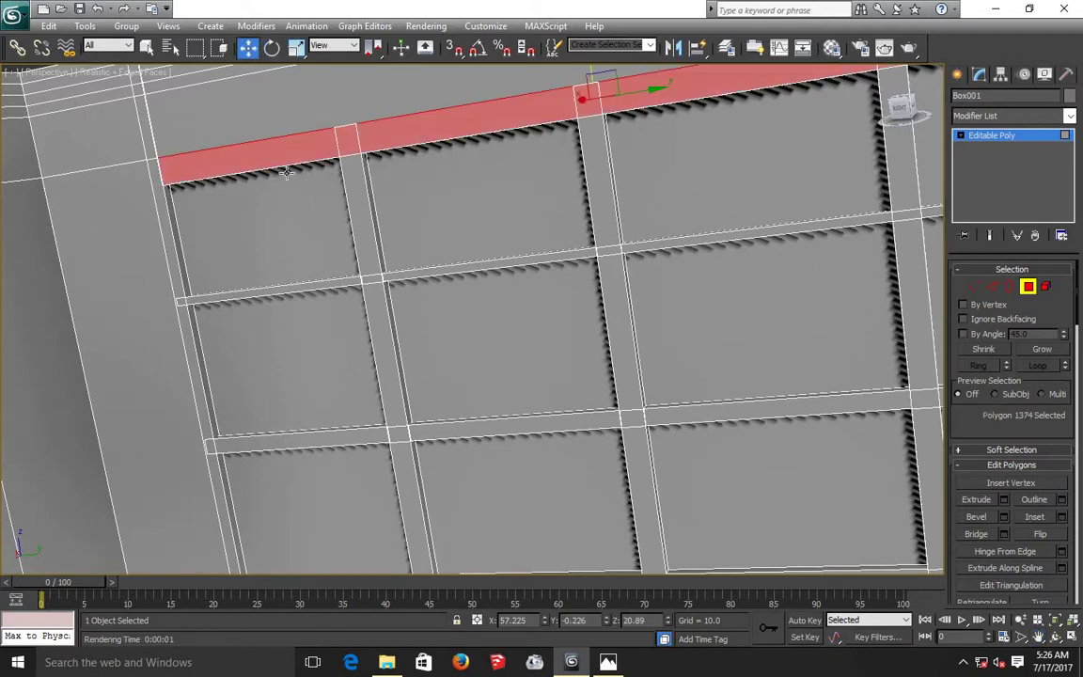
left_click(1004, 501)
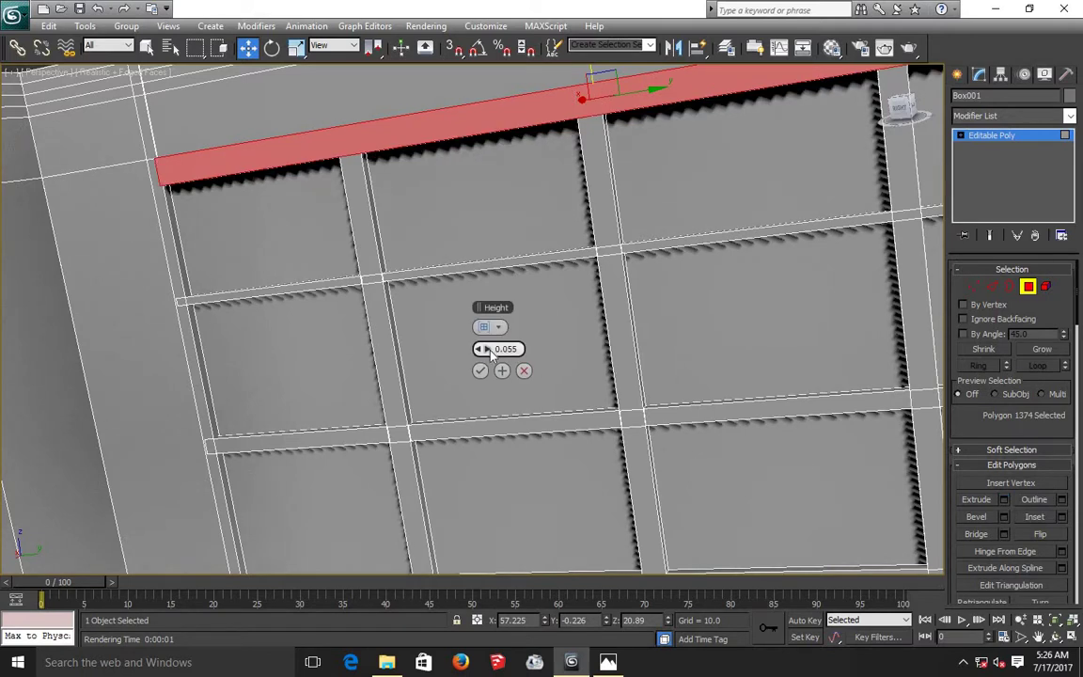
left_click_drag(488, 349, 488, 349)
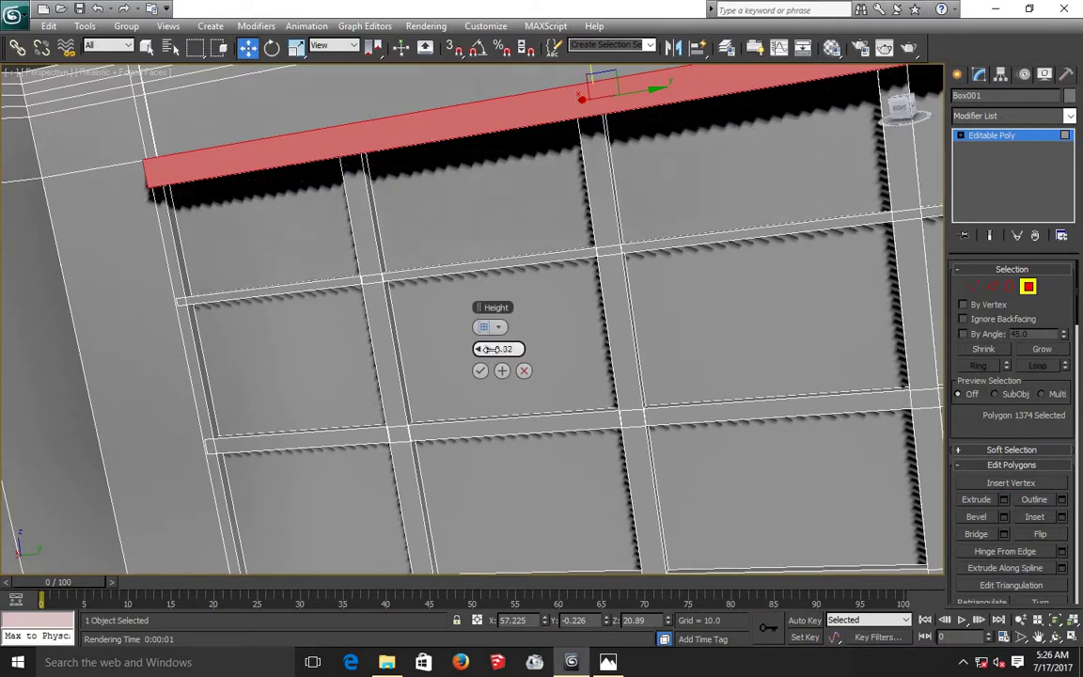
left_click(480, 371)
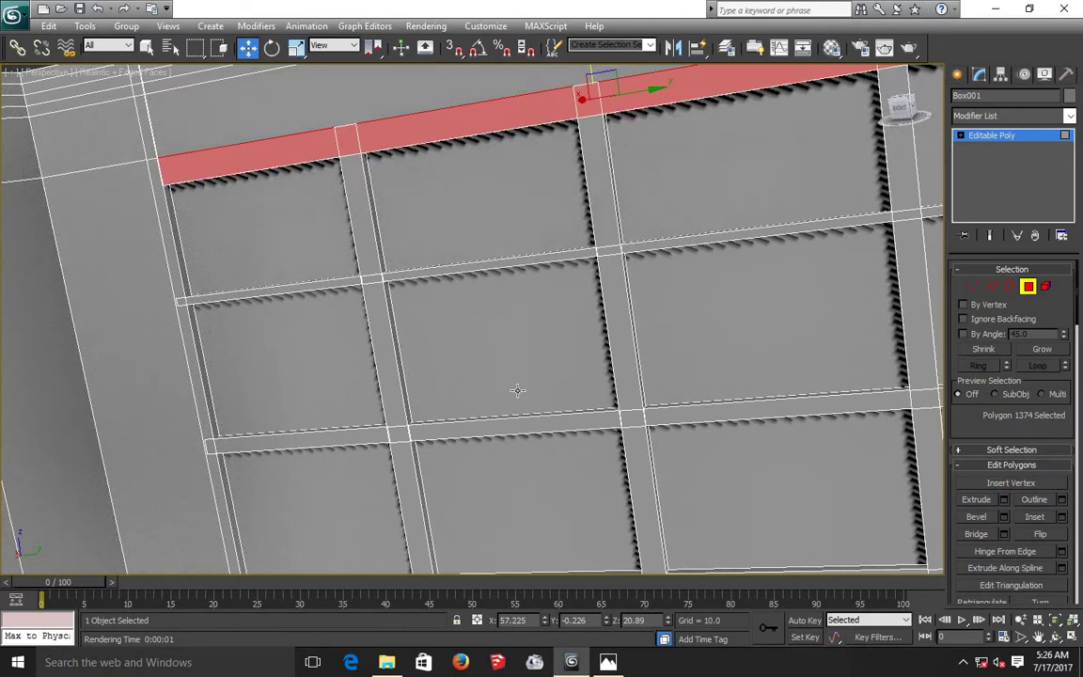
Clear the selection, then select the left frame strip plus upper divider strips and intersections.
key("ctrl+d")
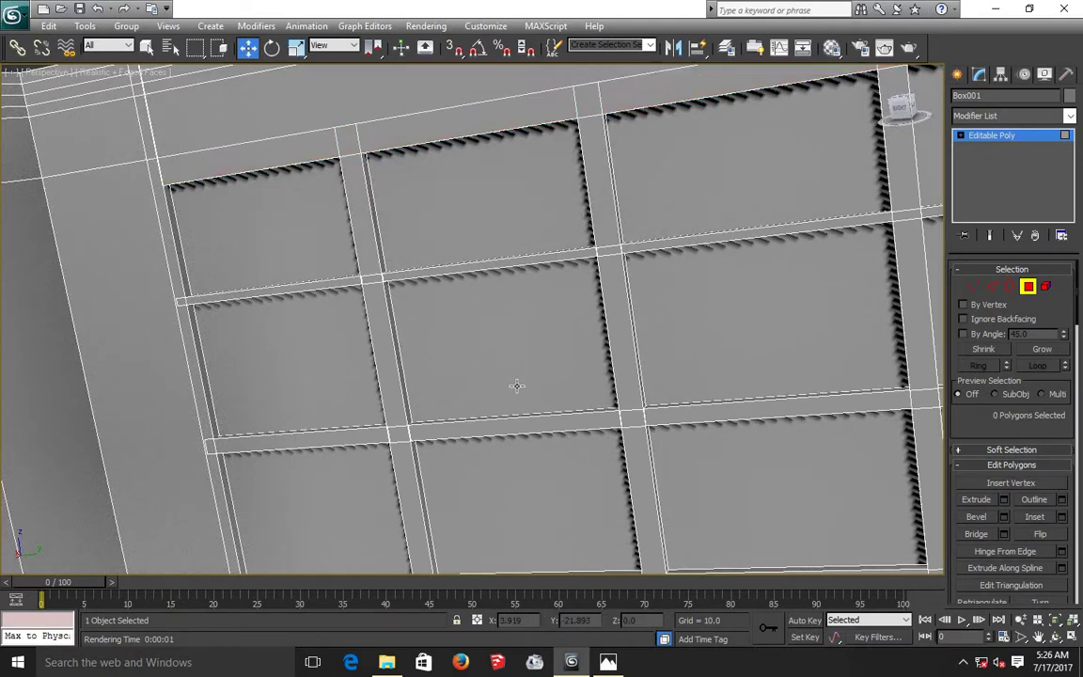
left_click(167, 266)
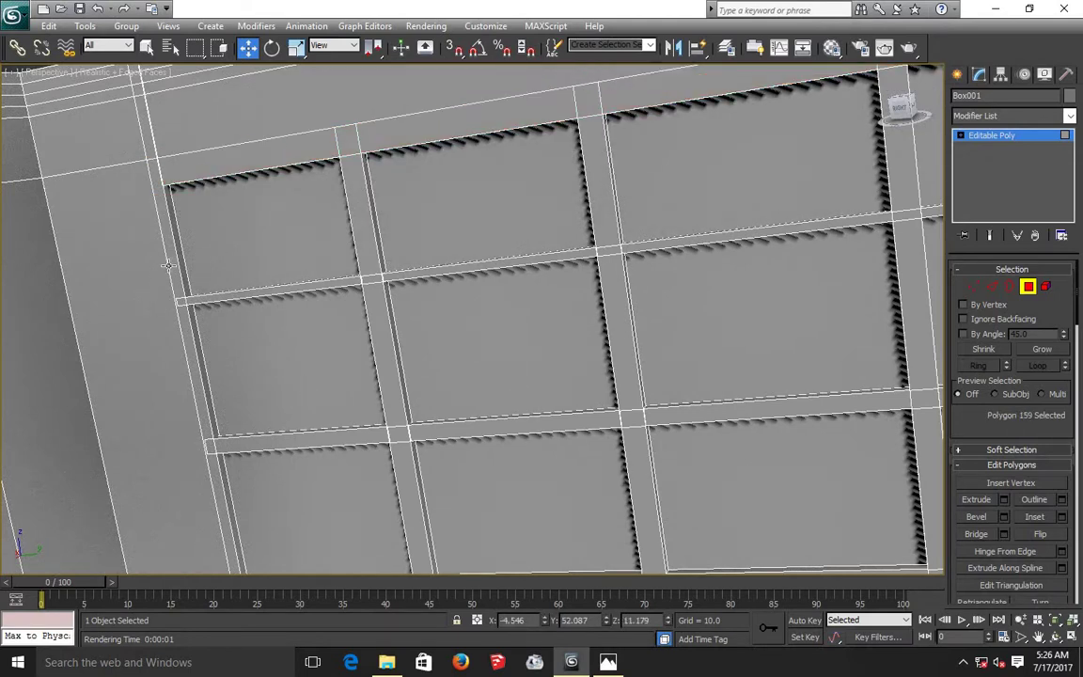
left_click(170, 265)
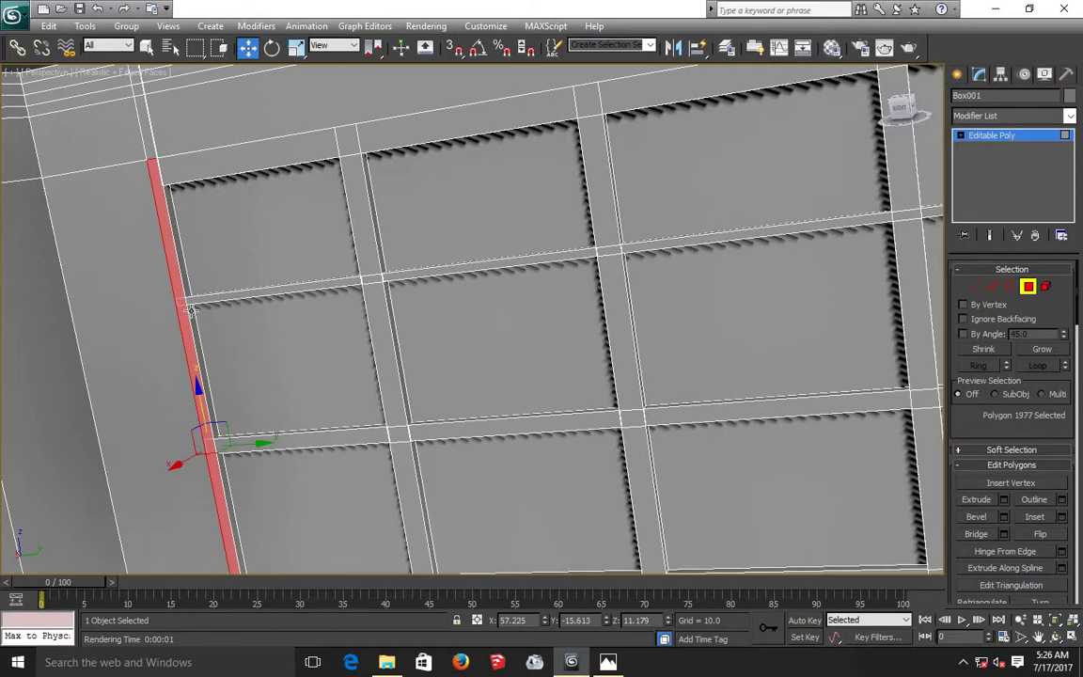
left_click(196, 299, "ctrl")
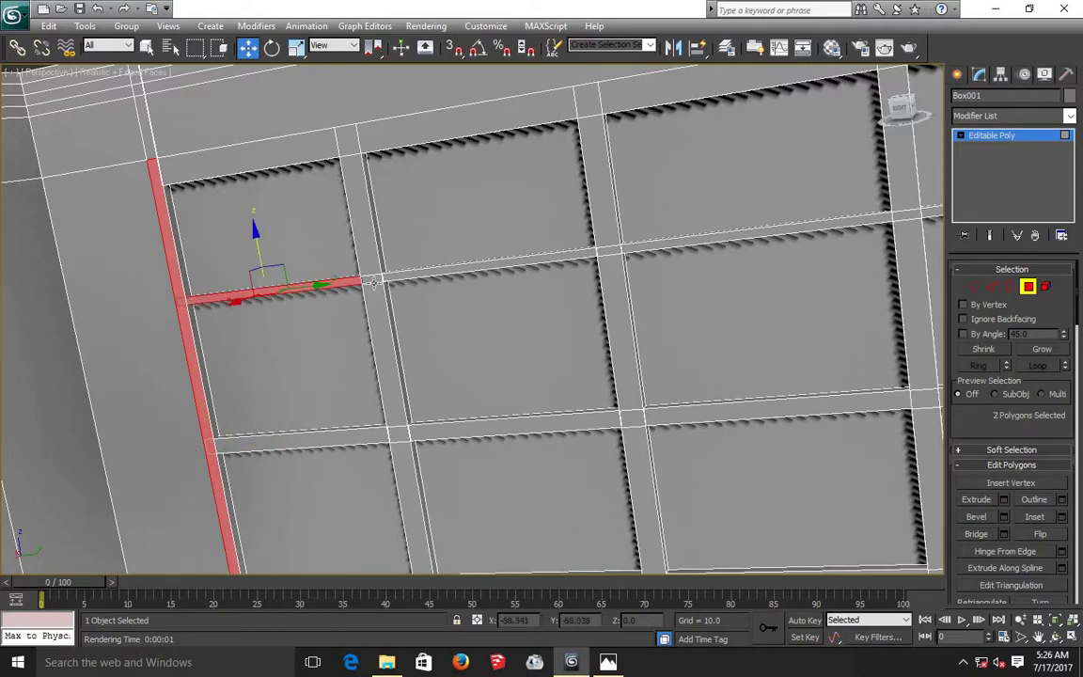
left_click(375, 285, "ctrl")
left_click(385, 301, "ctrl")
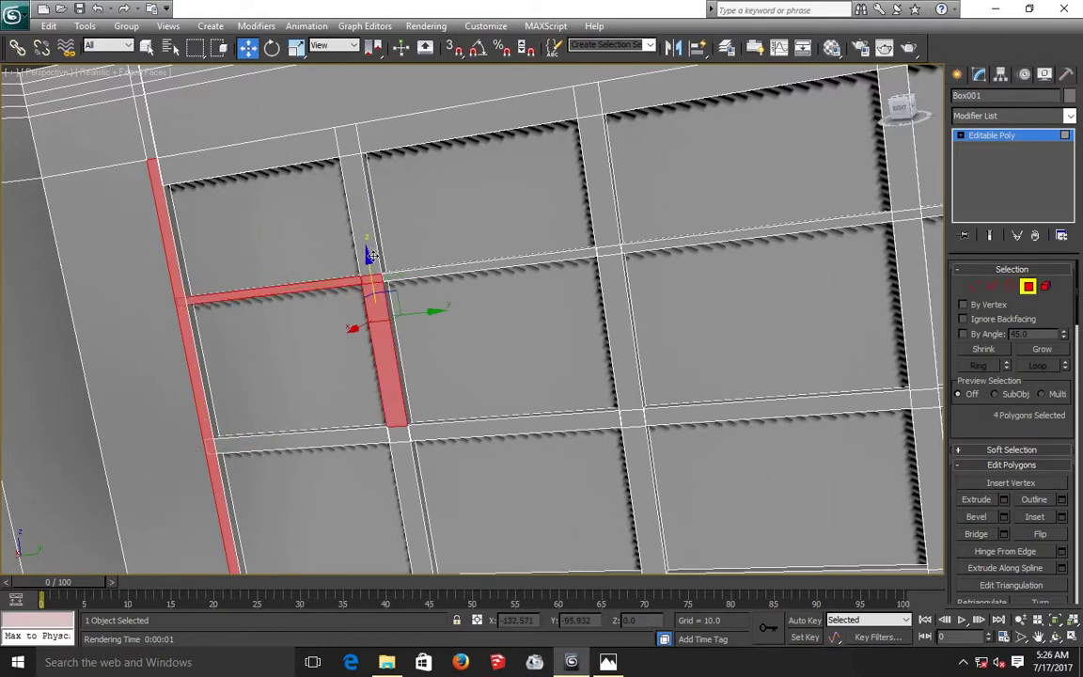
left_click(381, 269, "ctrl")
left_click(488, 268, "ctrl")
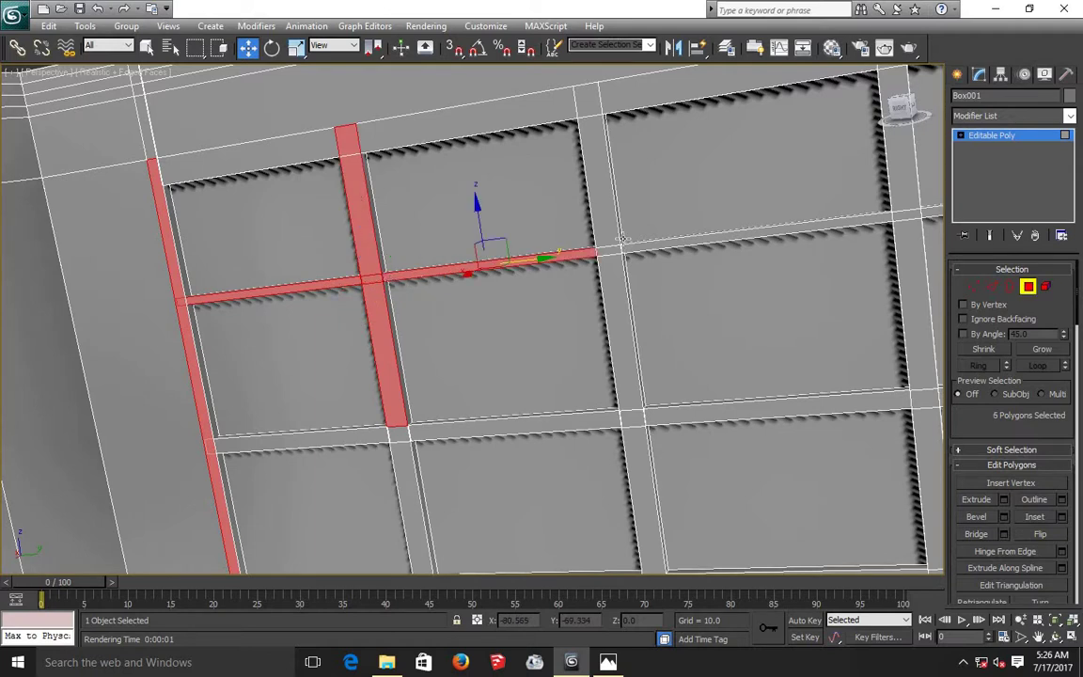
left_click(592, 169, "ctrl")
left_click(607, 252, "ctrl")
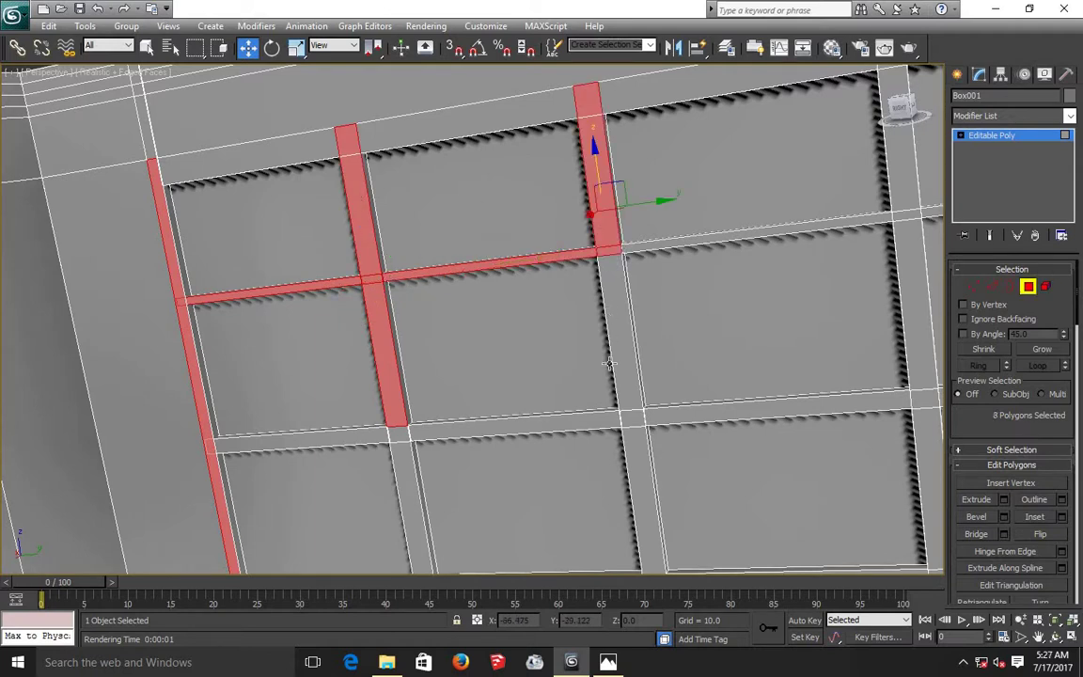
left_click(618, 329, "ctrl")
left_click(630, 418, "ctrl")
Add the lower divider strips and the right-edge vertical strip polygons to the selection.
left_click(572, 421, "ctrl")
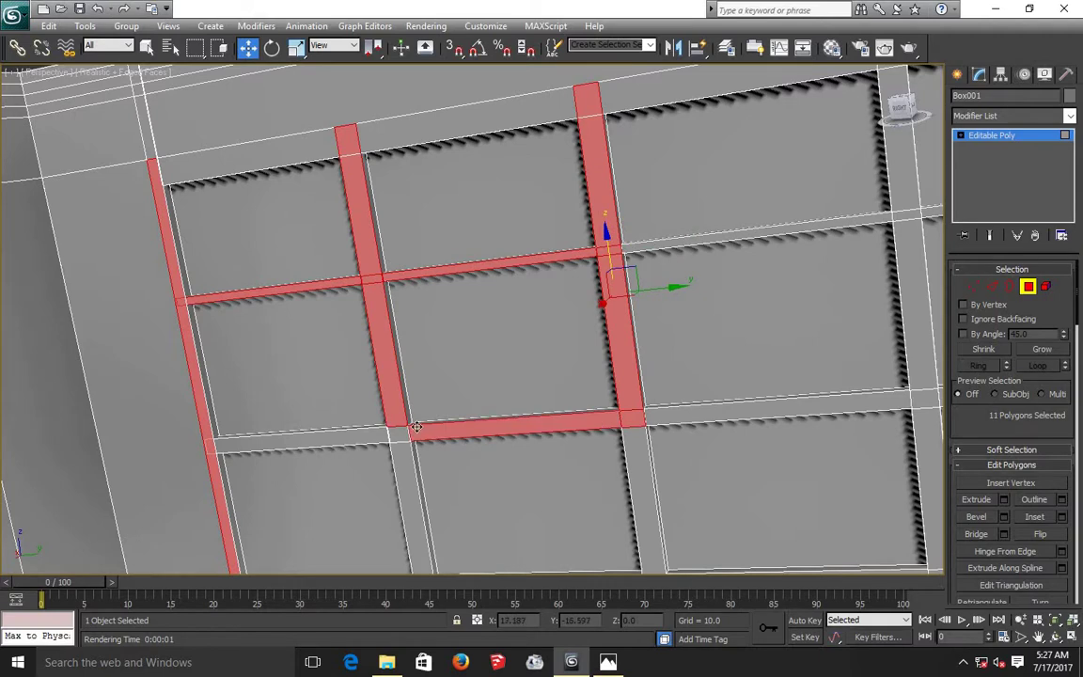
left_click(399, 432, "ctrl")
left_click(301, 440, "ctrl")
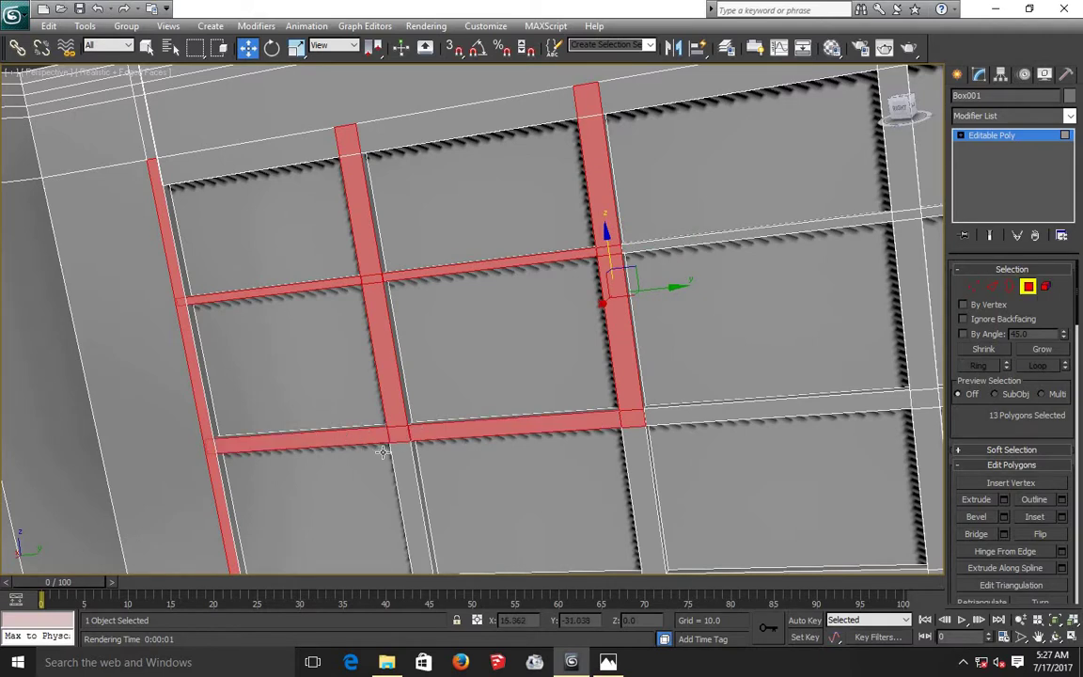
left_click(403, 459, "ctrl")
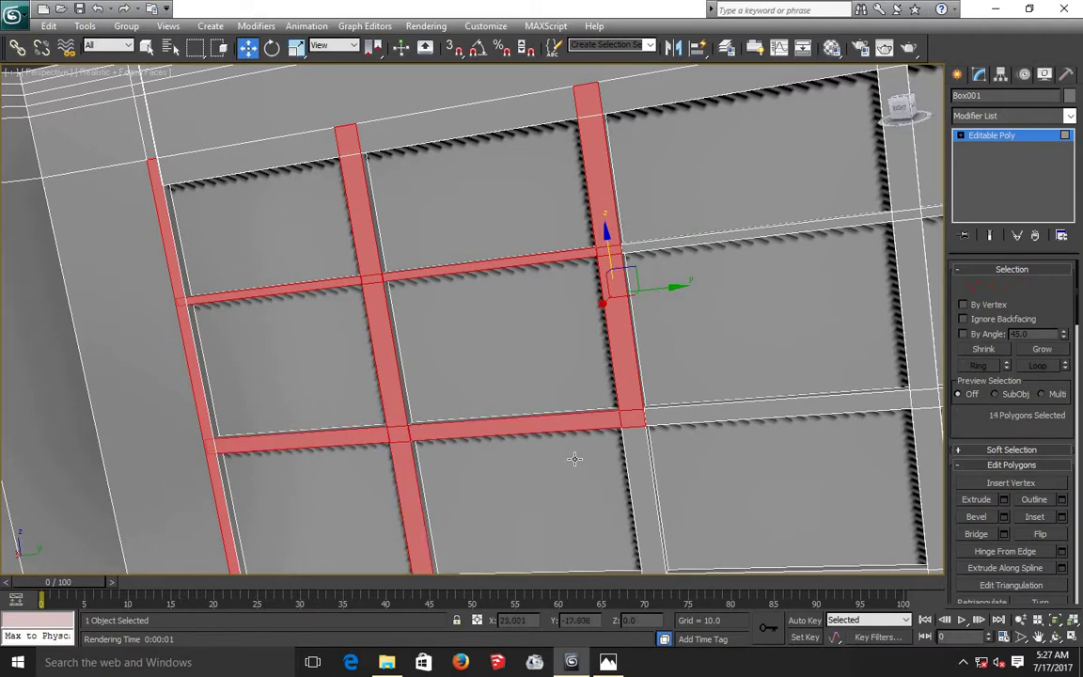
left_click(639, 442, "ctrl")
left_click(676, 409, "ctrl")
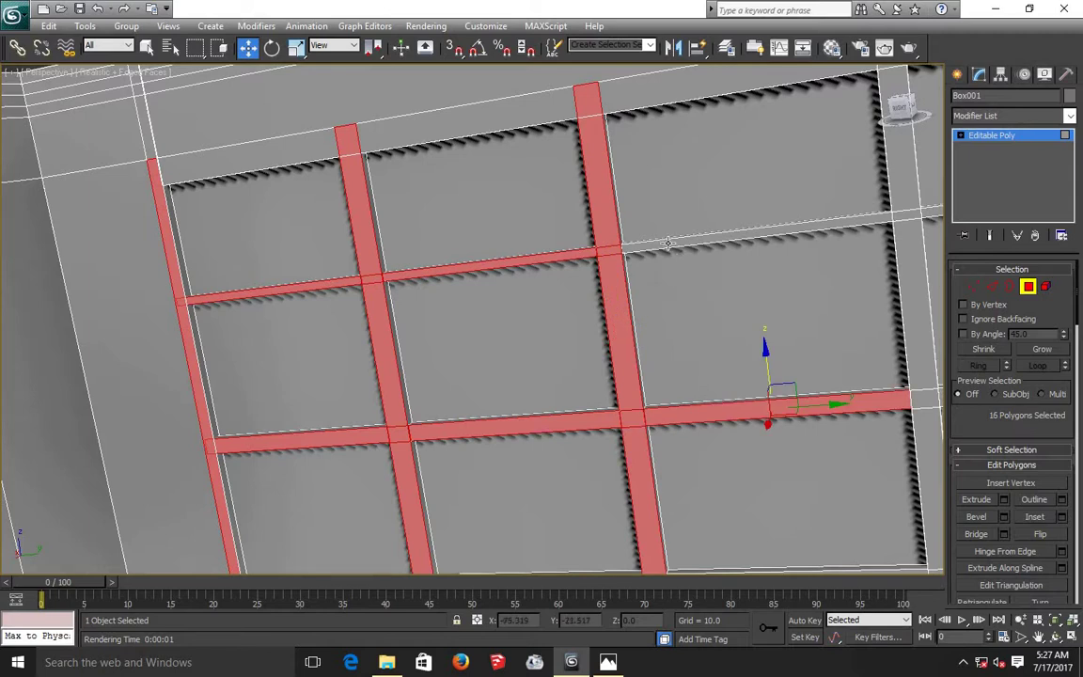
left_click(786, 241, "ctrl")
left_click_drag(894, 194, 911, 393, "ctrl")
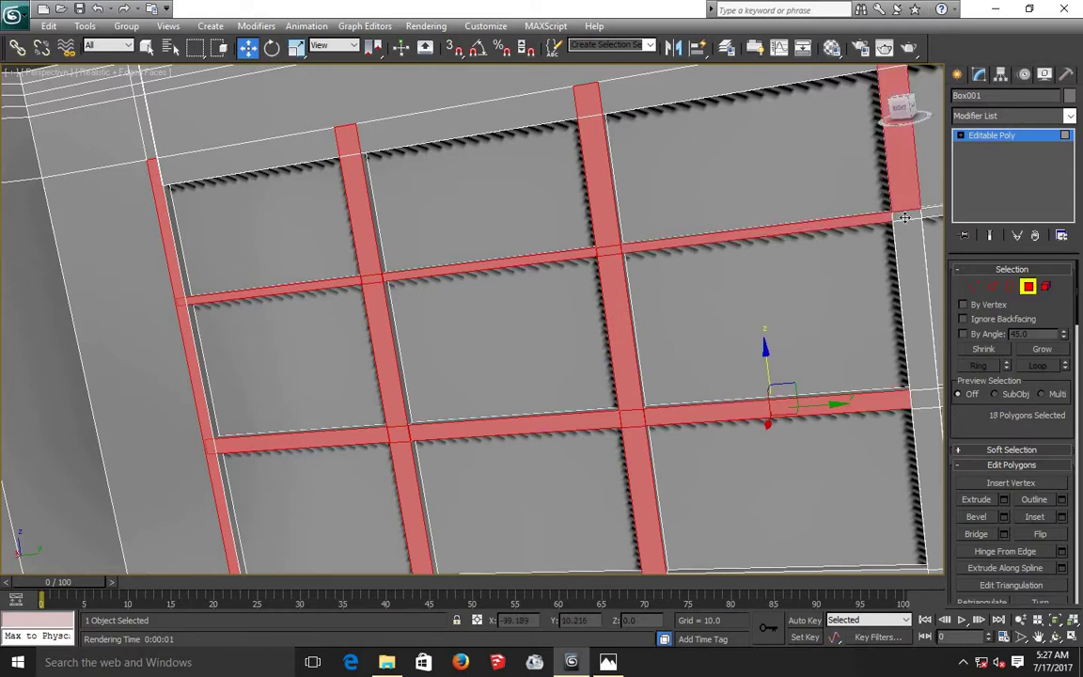
left_click(922, 413, "ctrl")
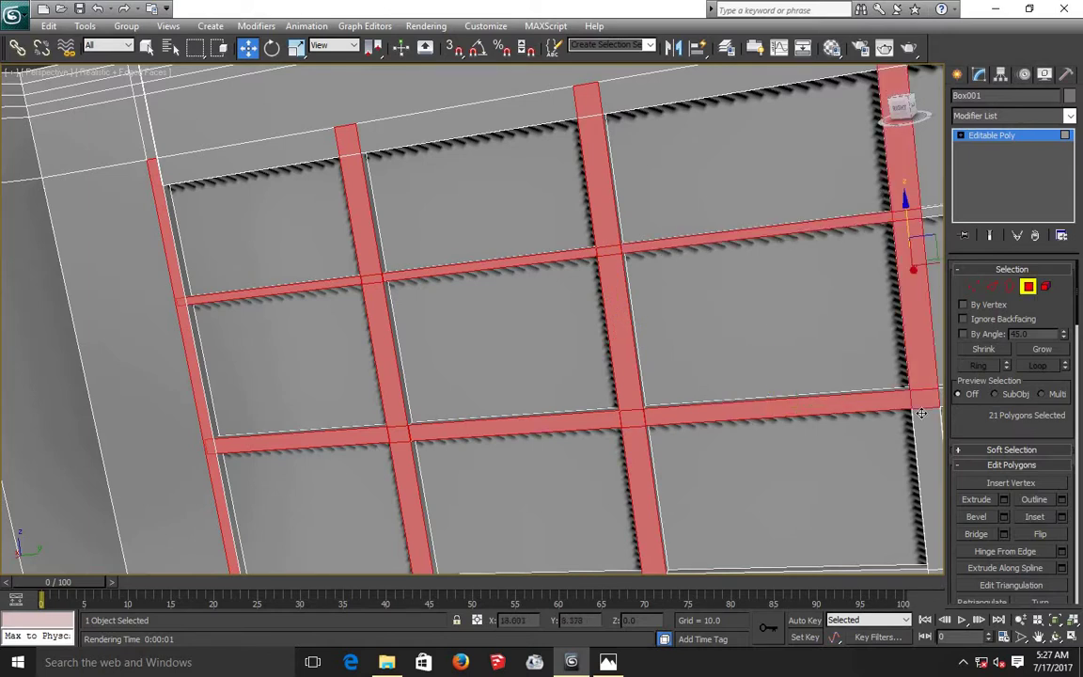
left_click(929, 564, "ctrl")
key("ctrl+p")
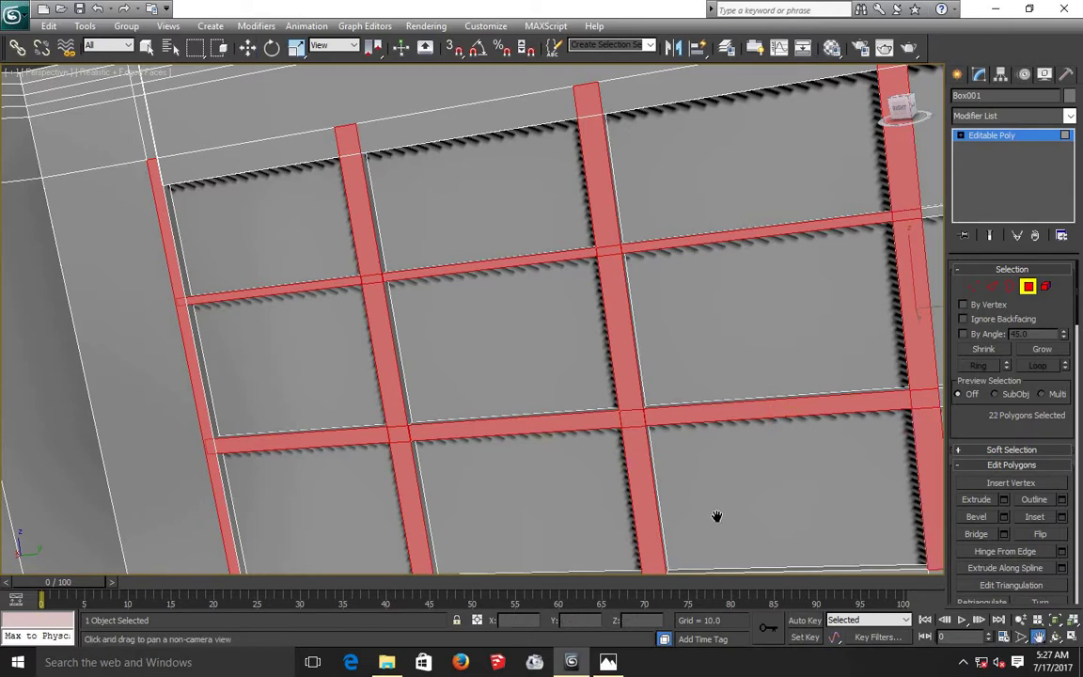
Add the left horizontal strip, lower vertical strip, bottom rail and bottom-left corner polygons to the selection.
left_click_drag(700, 464, 617, 376)
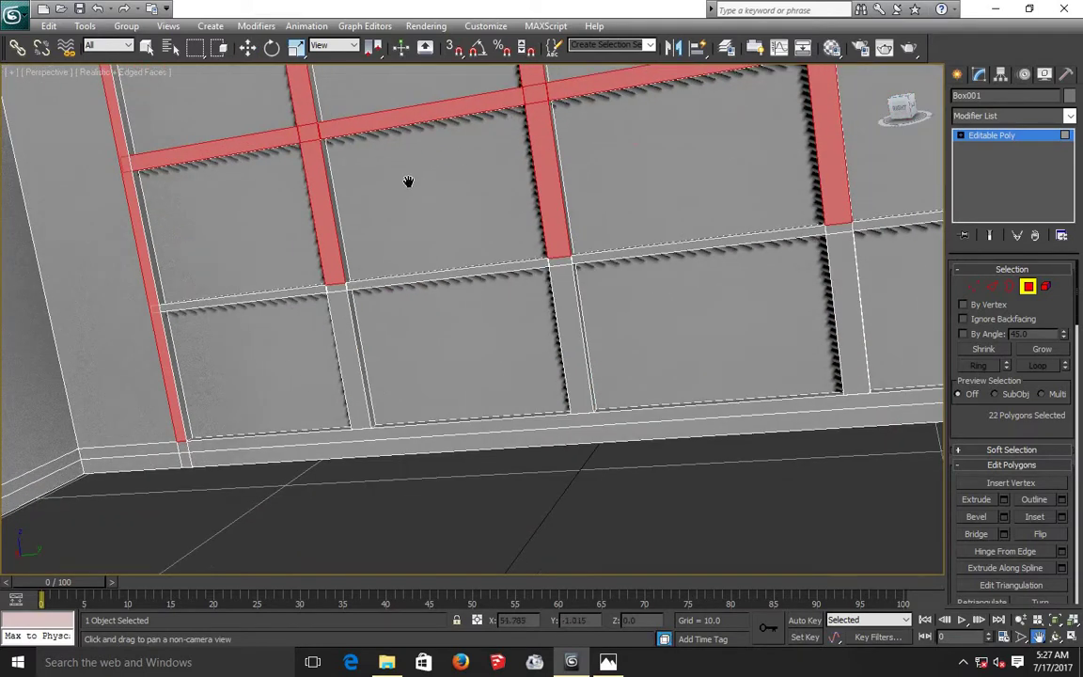
left_click(247, 47)
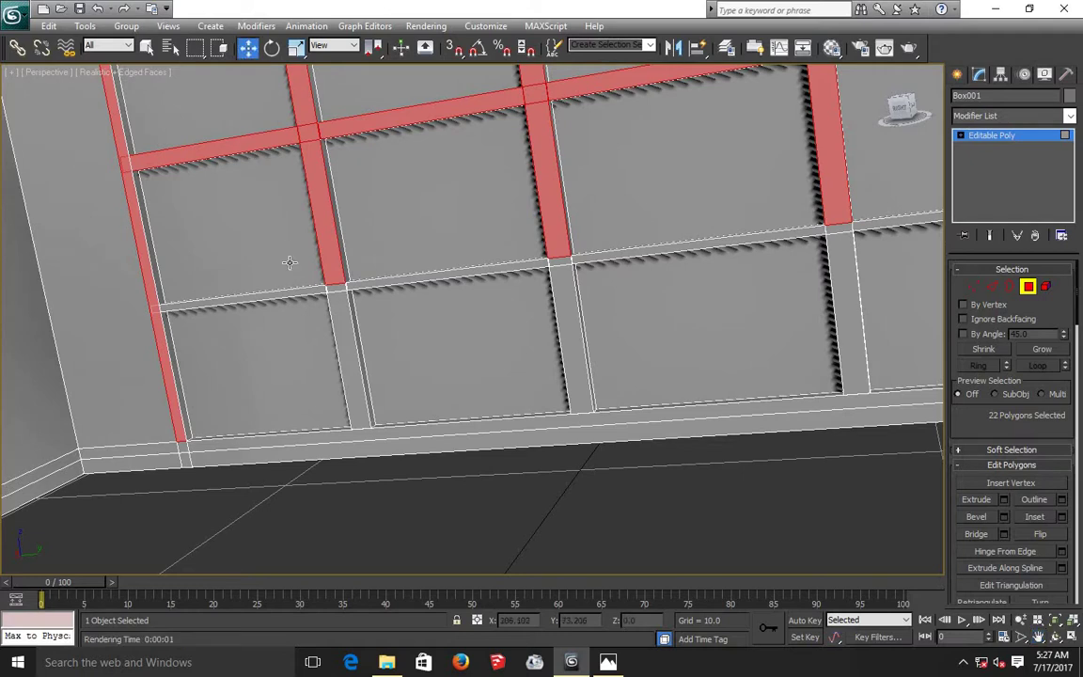
left_click(329, 288, "ctrl")
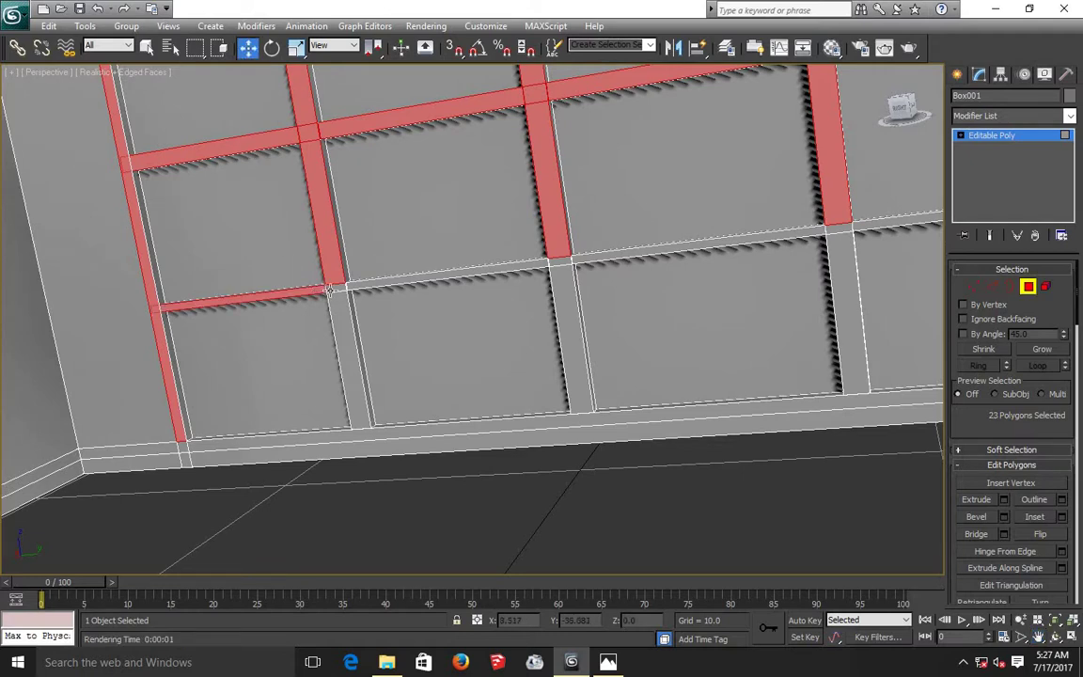
left_click(359, 425, "ctrl")
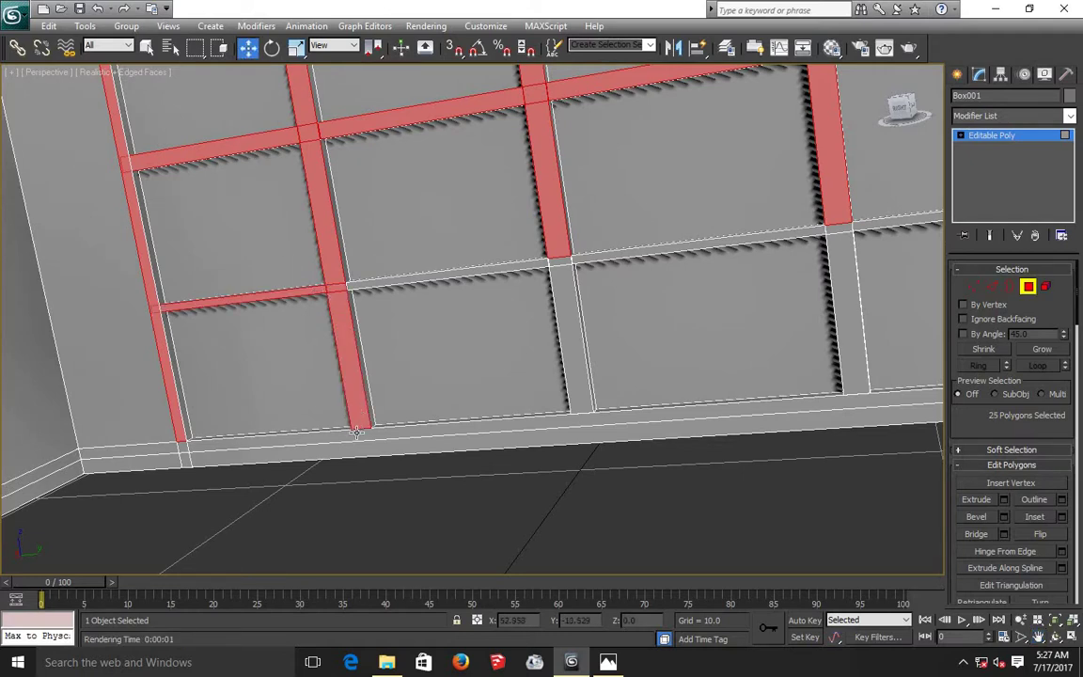
left_click(350, 434, "ctrl")
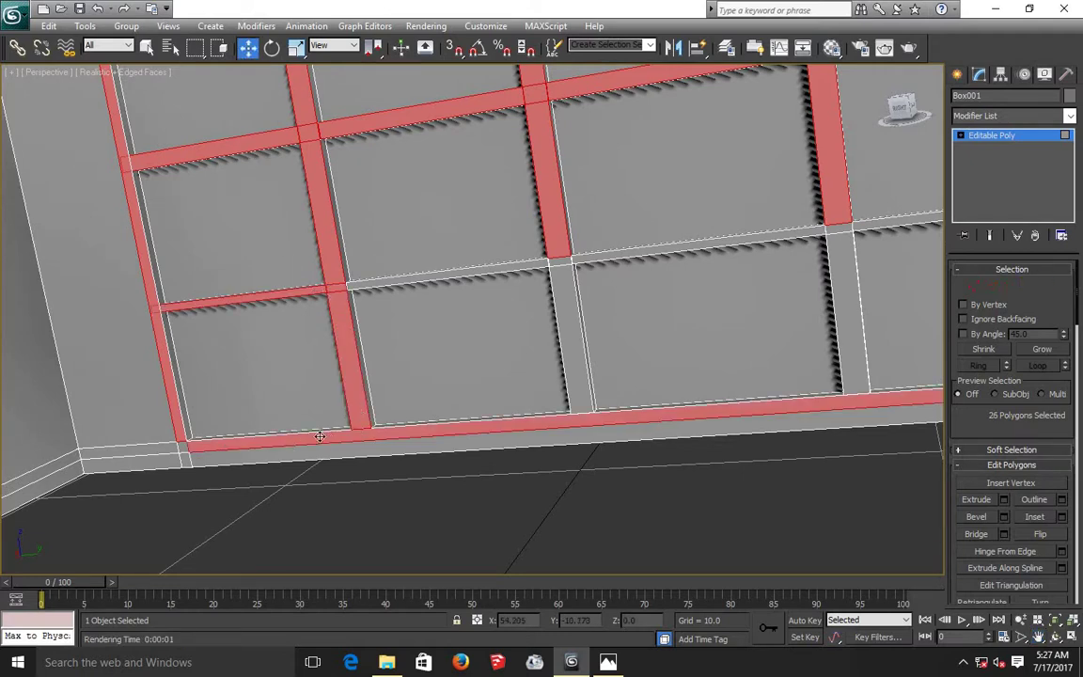
left_click(181, 447, "ctrl")
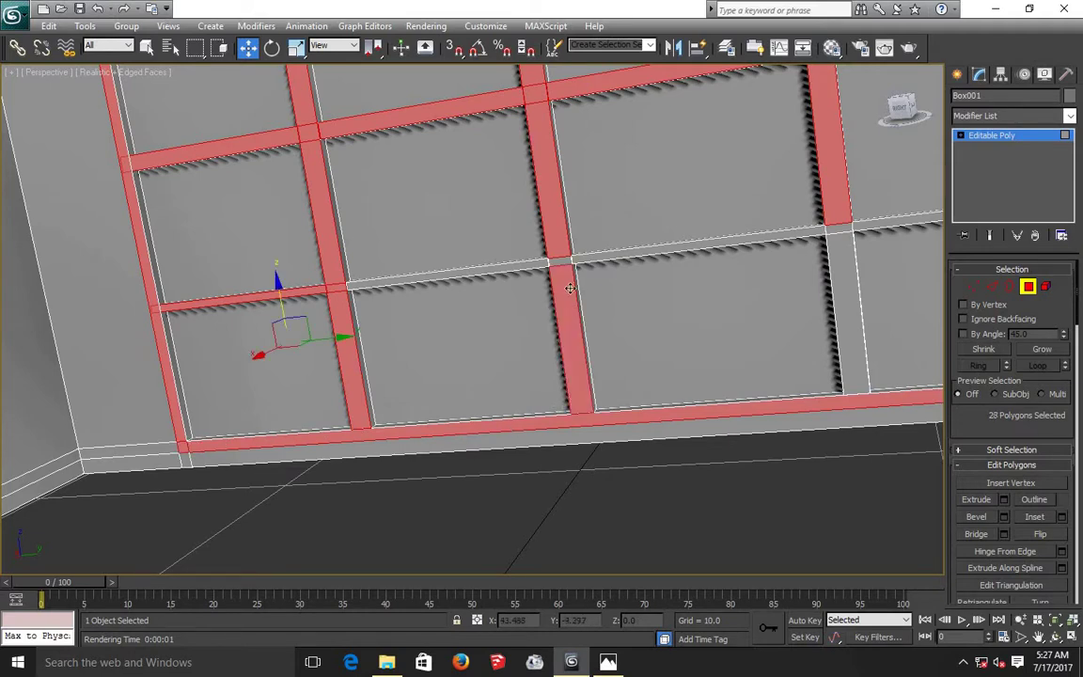
Add the middle rail sections and right vertical strip with its junctions, reaching 34 polygons.
left_click(570, 400, "ctrl")
left_click(562, 261, "ctrl")
left_click(507, 270, "ctrl")
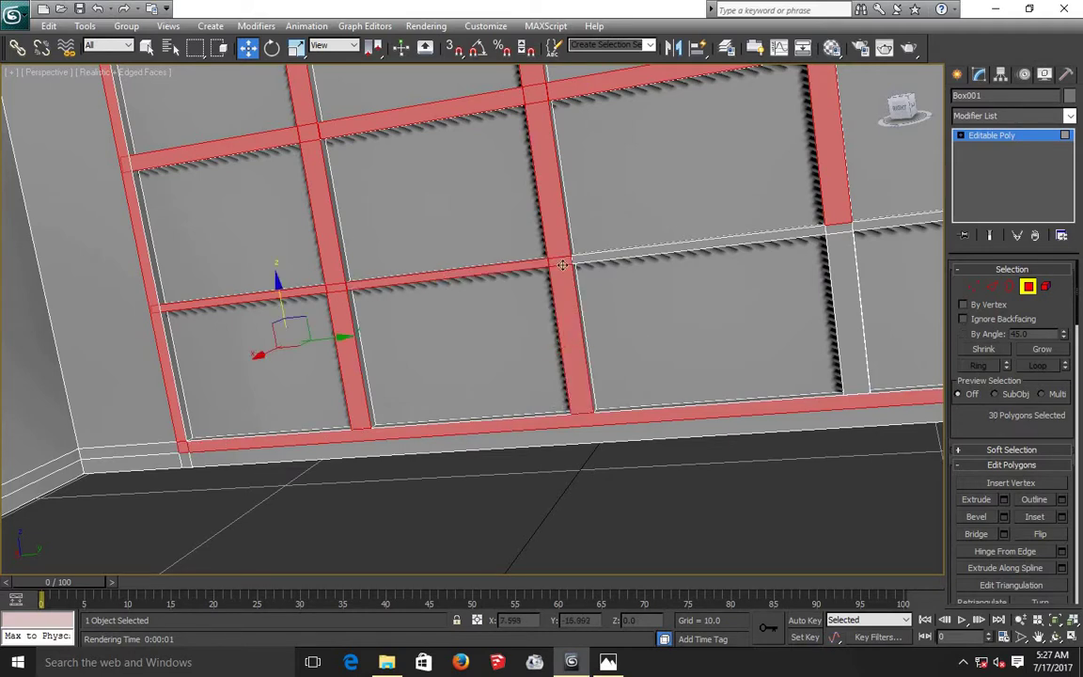
left_click(705, 242, "ctrl")
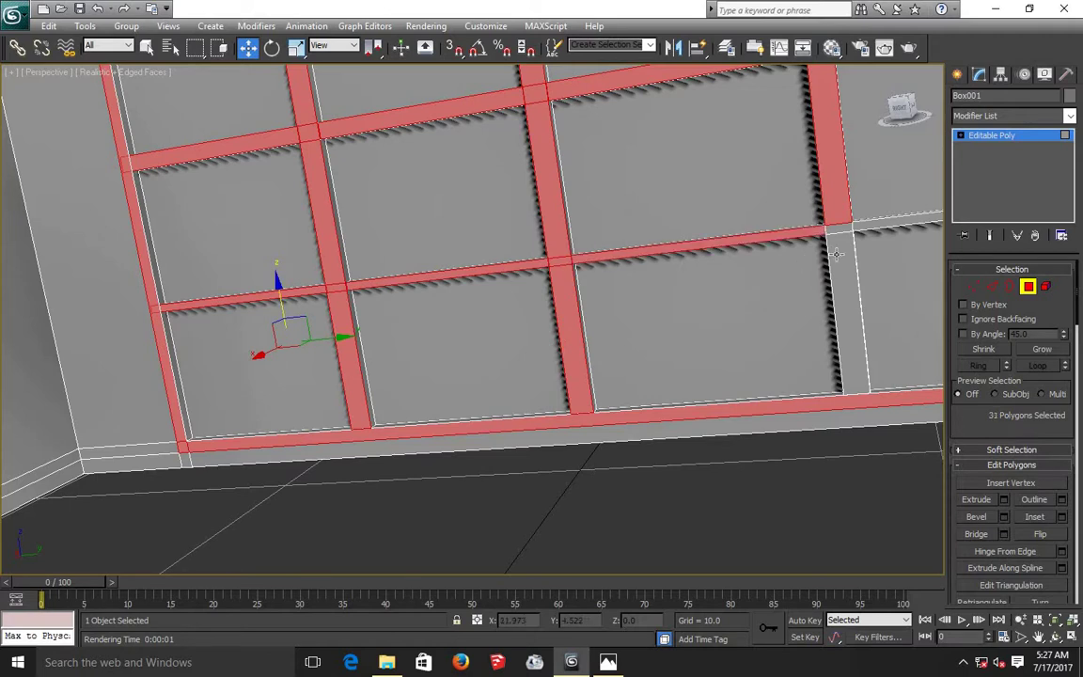
left_click(837, 254, "ctrl")
left_click(837, 231, "ctrl")
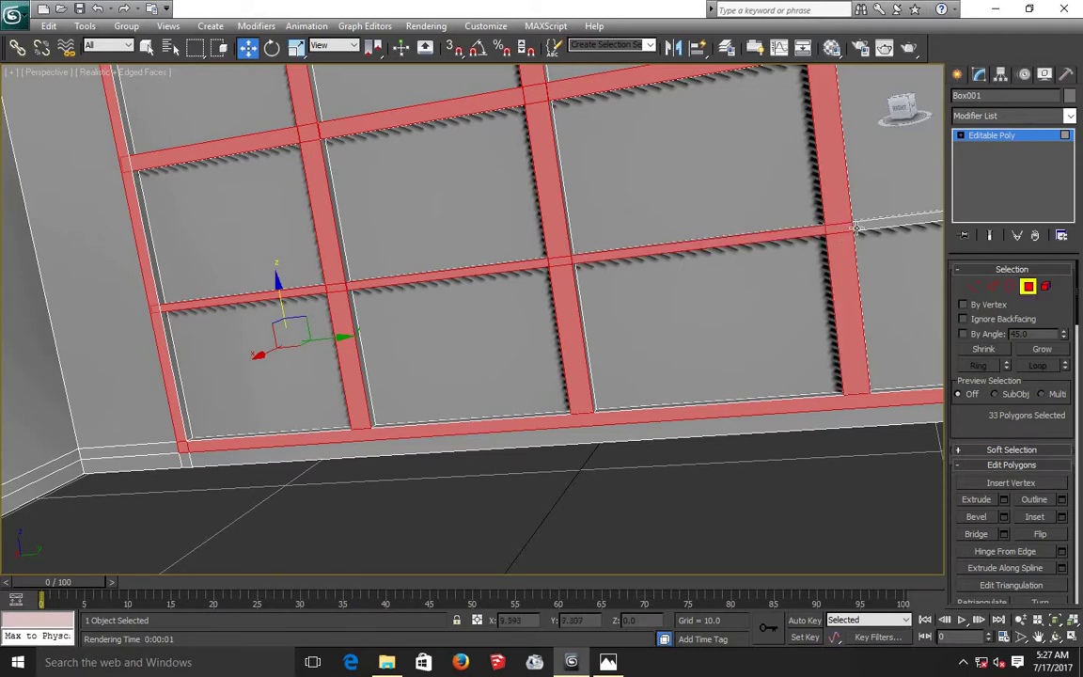
left_click(857, 227, "ctrl")
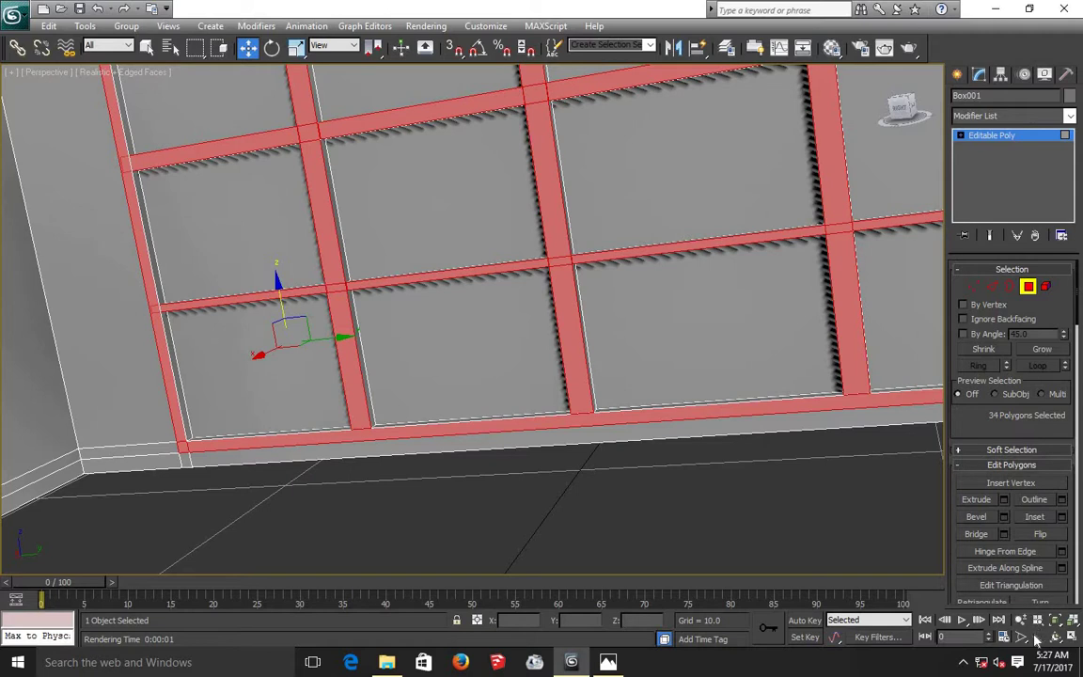
left_click(1038, 636)
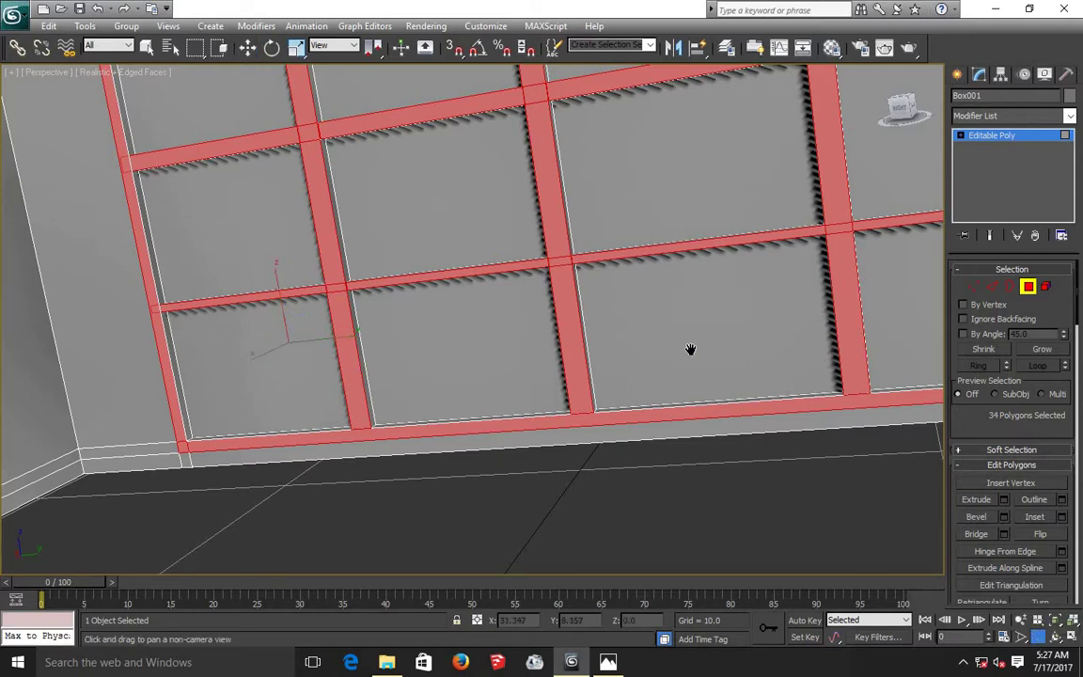
left_click_drag(690, 350, 674, 354)
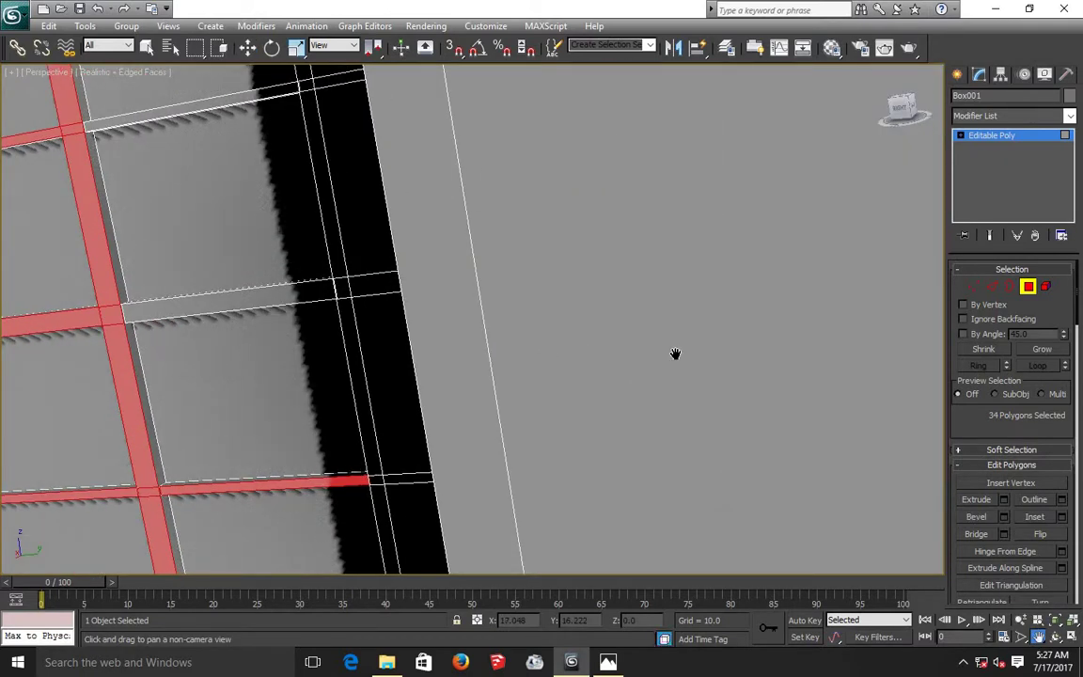
Add the six side strip polygons at the grid's right end to the selection.
scroll(675, 354, "down", 5)
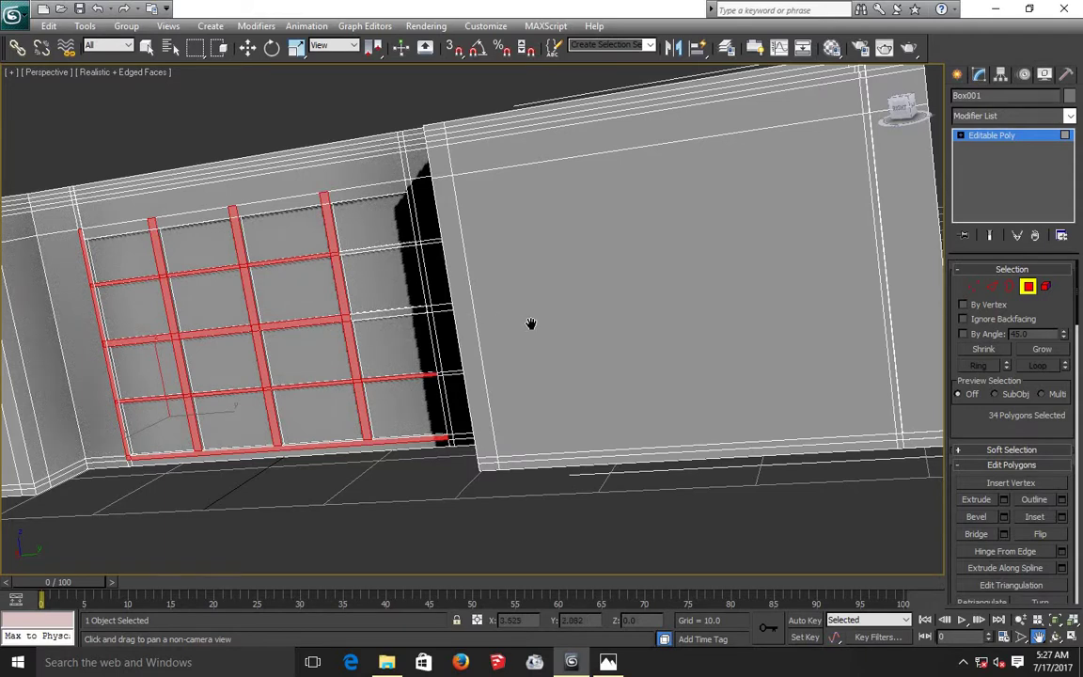
left_click_drag(529, 321, 599, 322)
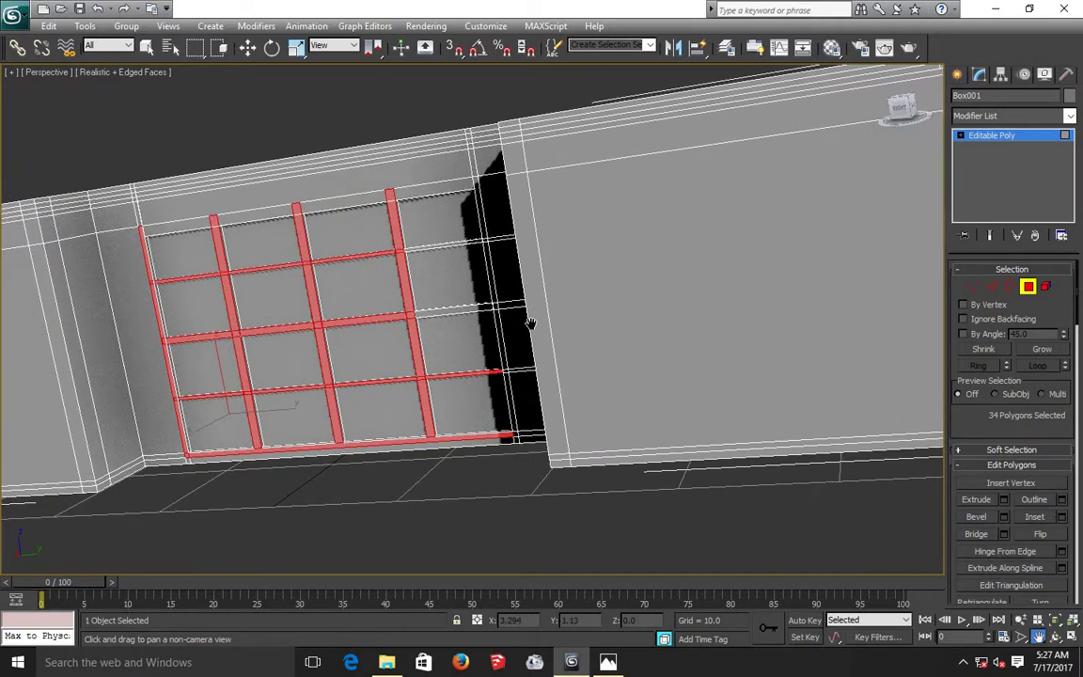
left_click(247, 48)
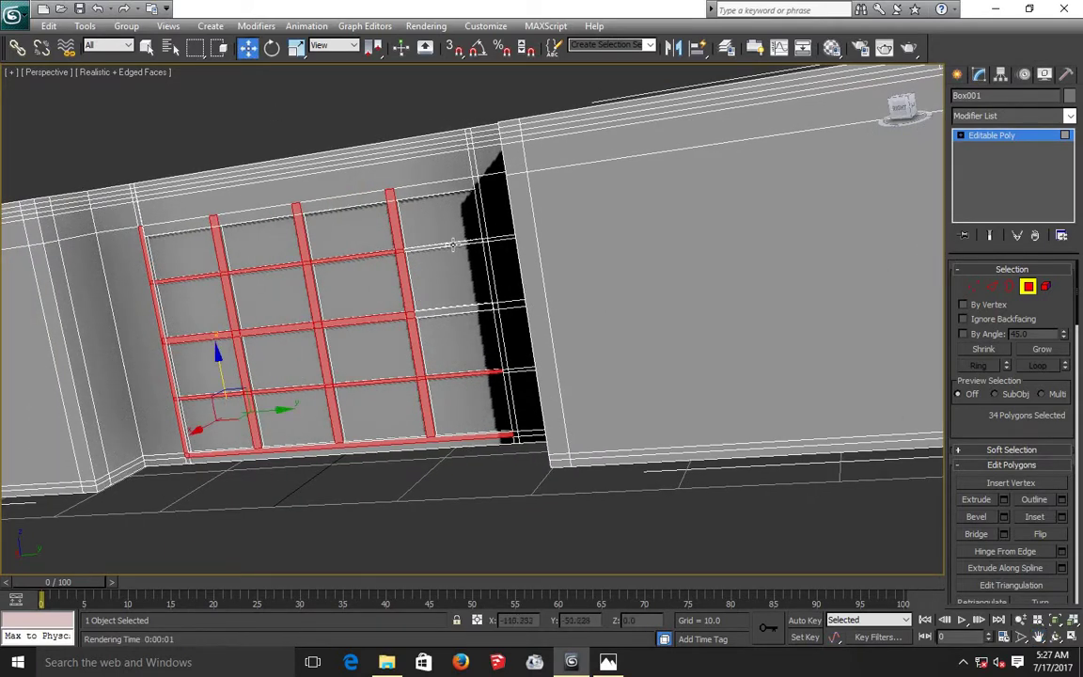
left_click(452, 244, "ctrl")
left_click(452, 311, "ctrl")
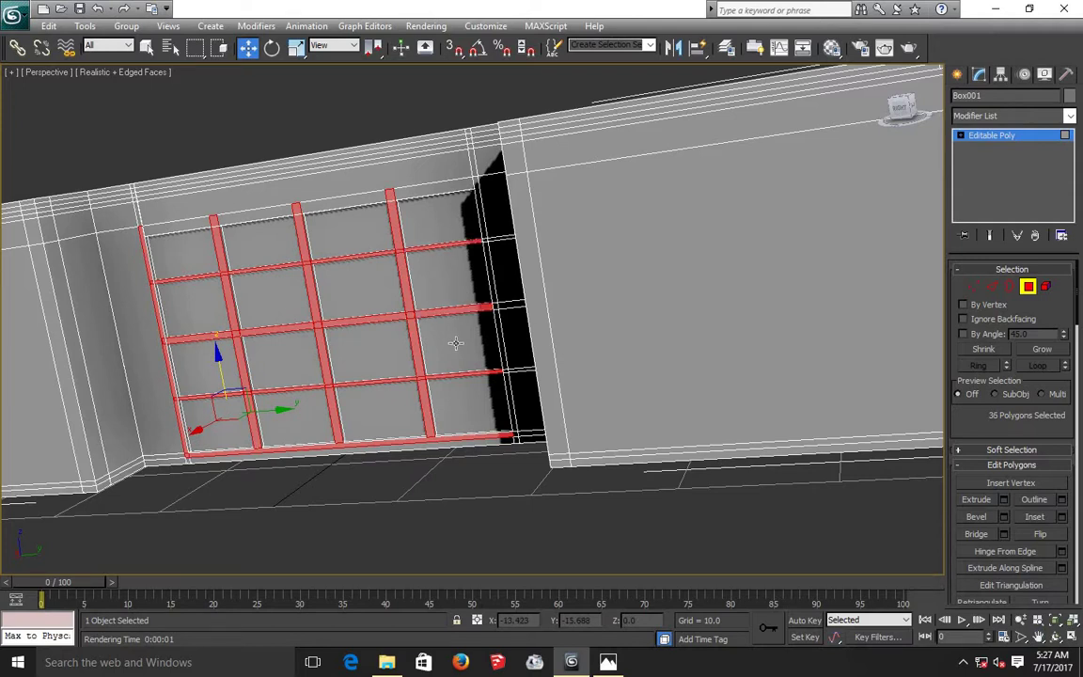
left_click(506, 381, "ctrl")
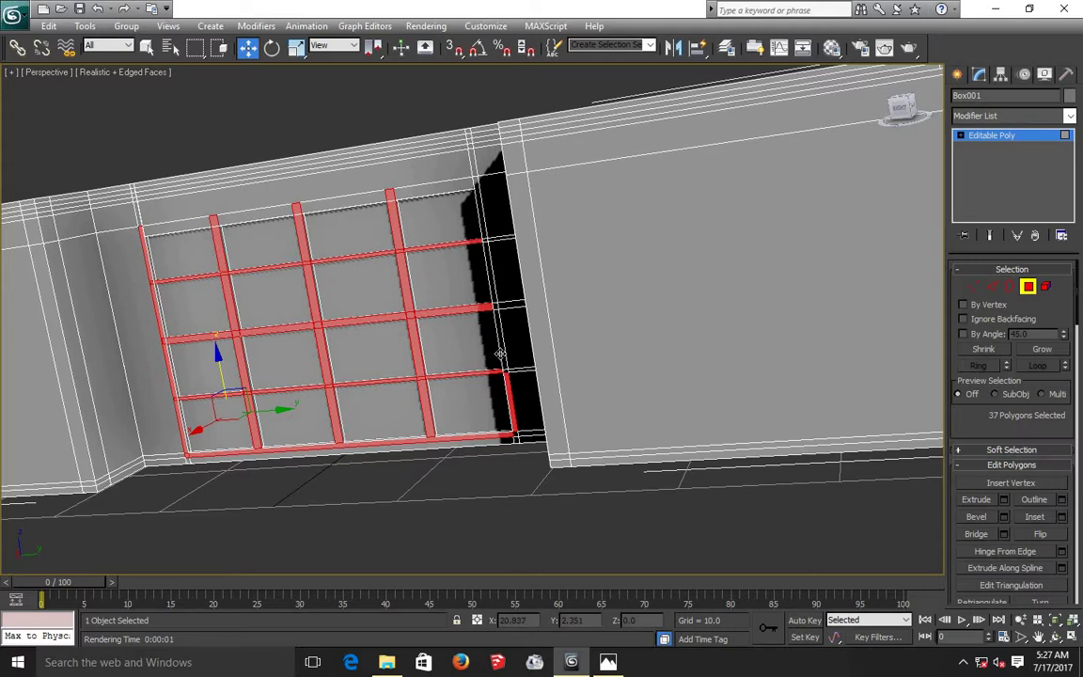
left_click(493, 291, "ctrl")
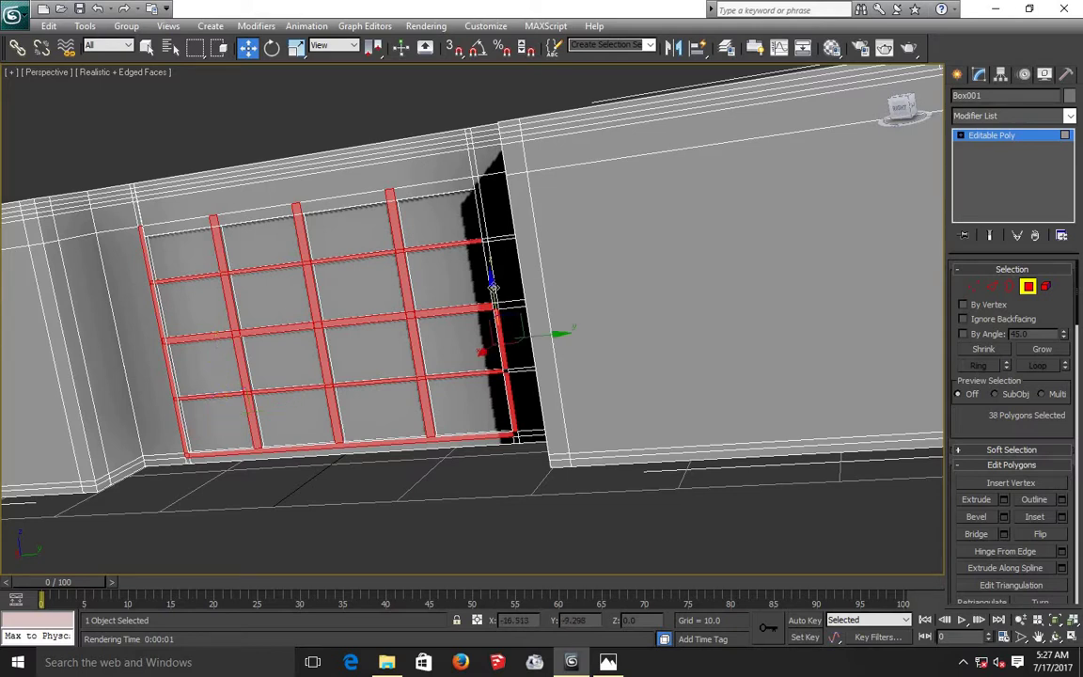
left_click(483, 228, "ctrl")
left_click(482, 237, "ctrl")
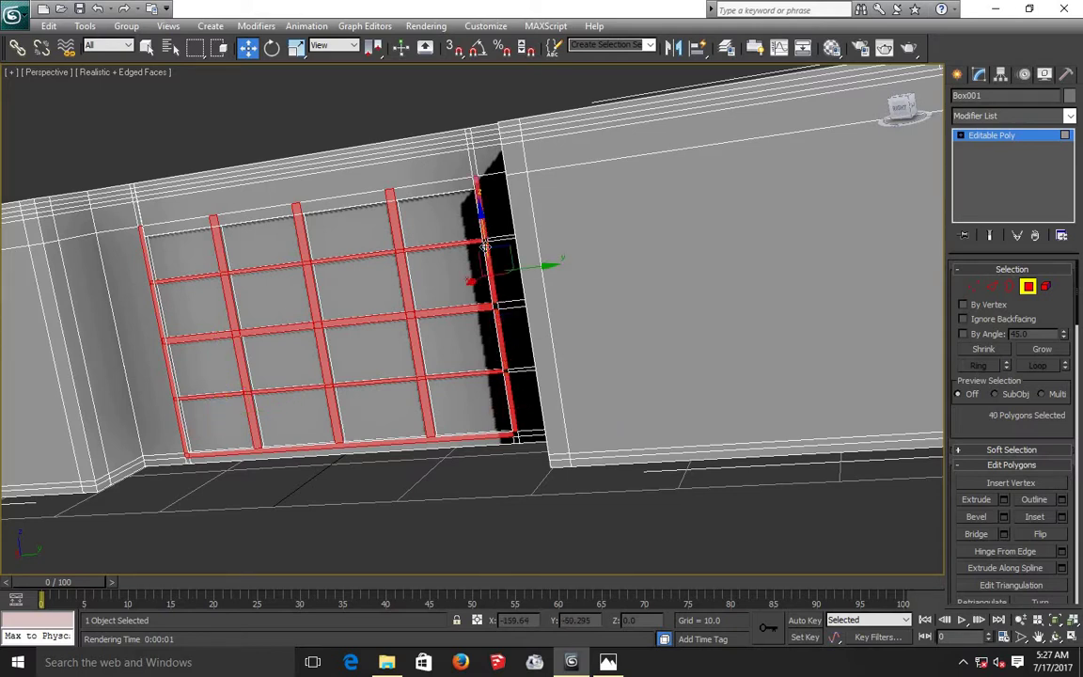
Add the right bar's top, middle and lower intersections and the bottom-right corner, totalling 44.
scroll(485, 246, "up", 5)
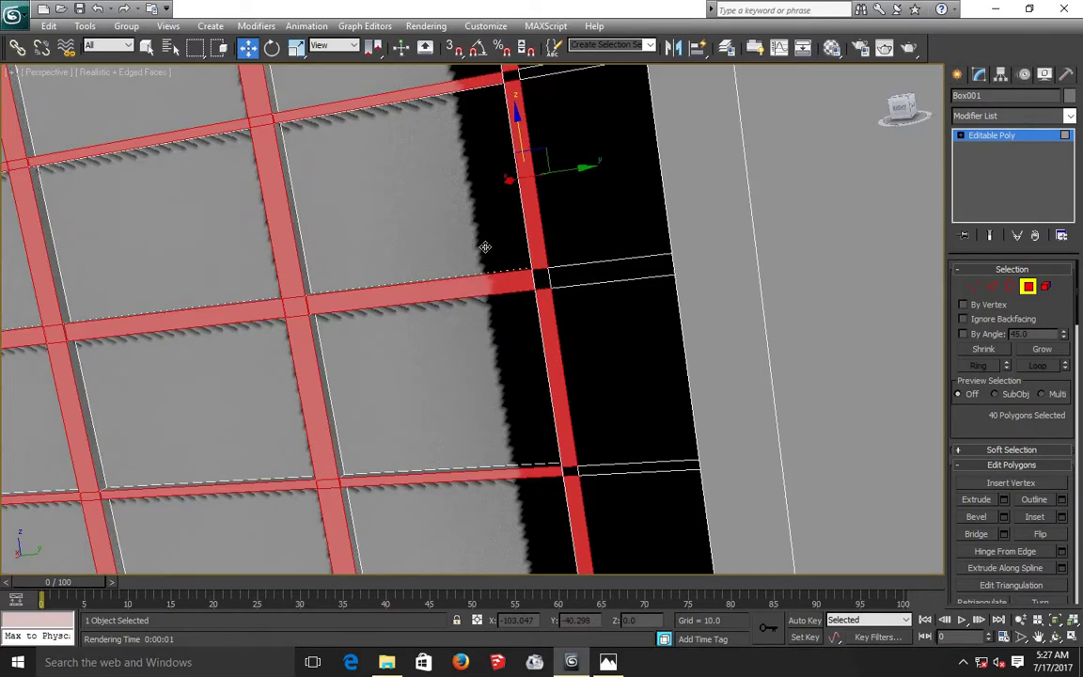
left_click(542, 282, "ctrl")
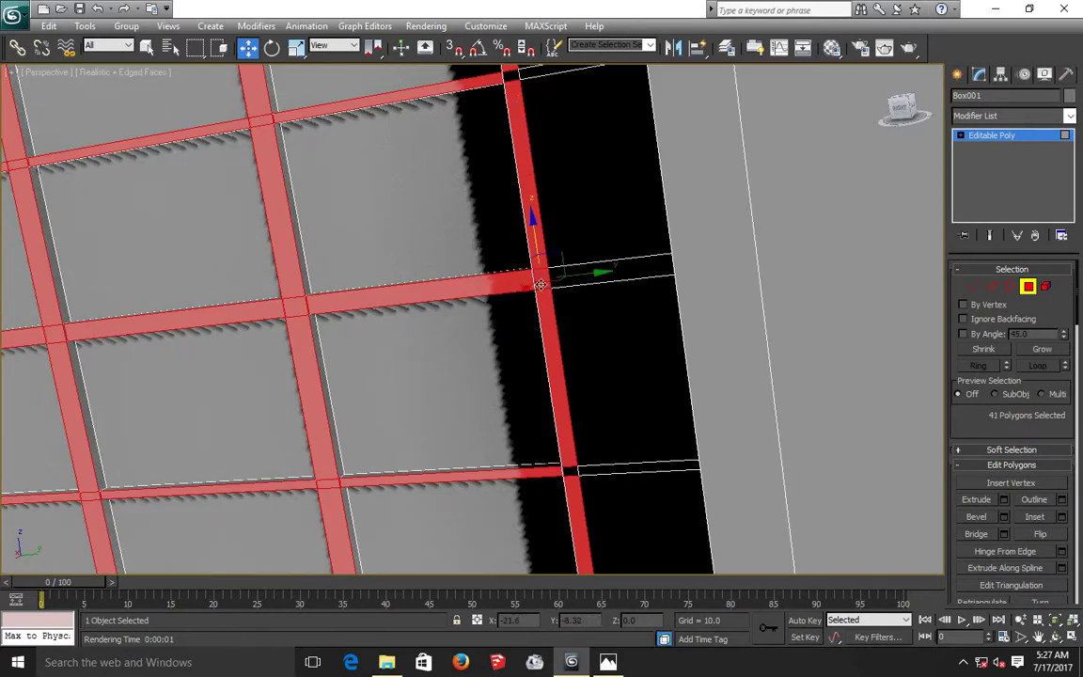
left_click(507, 78, "ctrl")
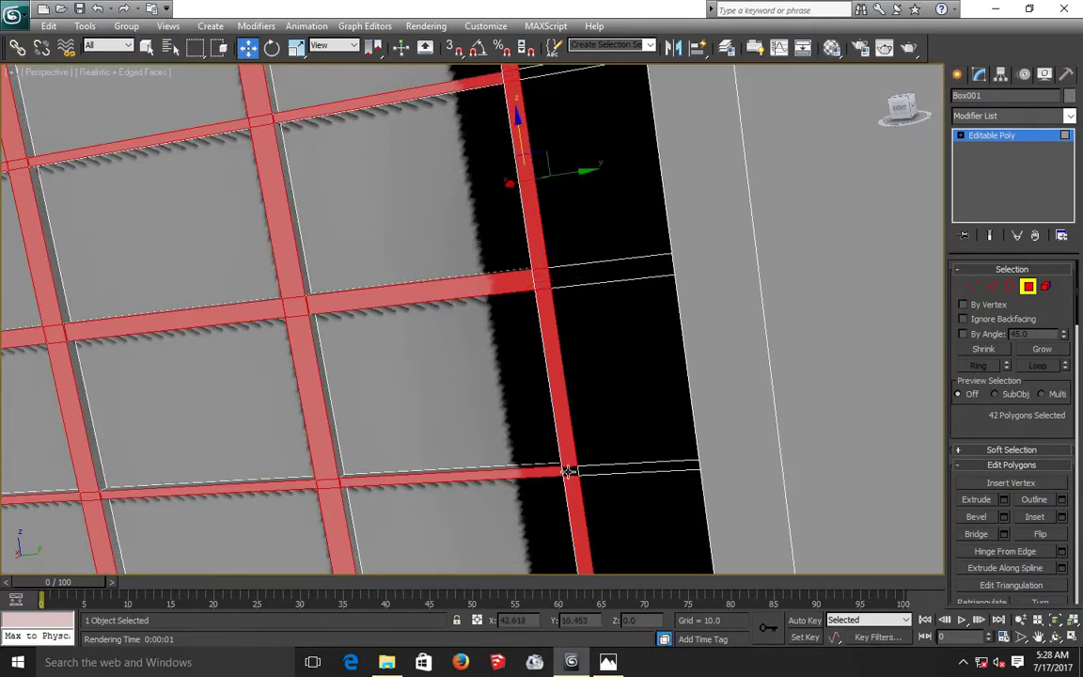
left_click(568, 470, "ctrl")
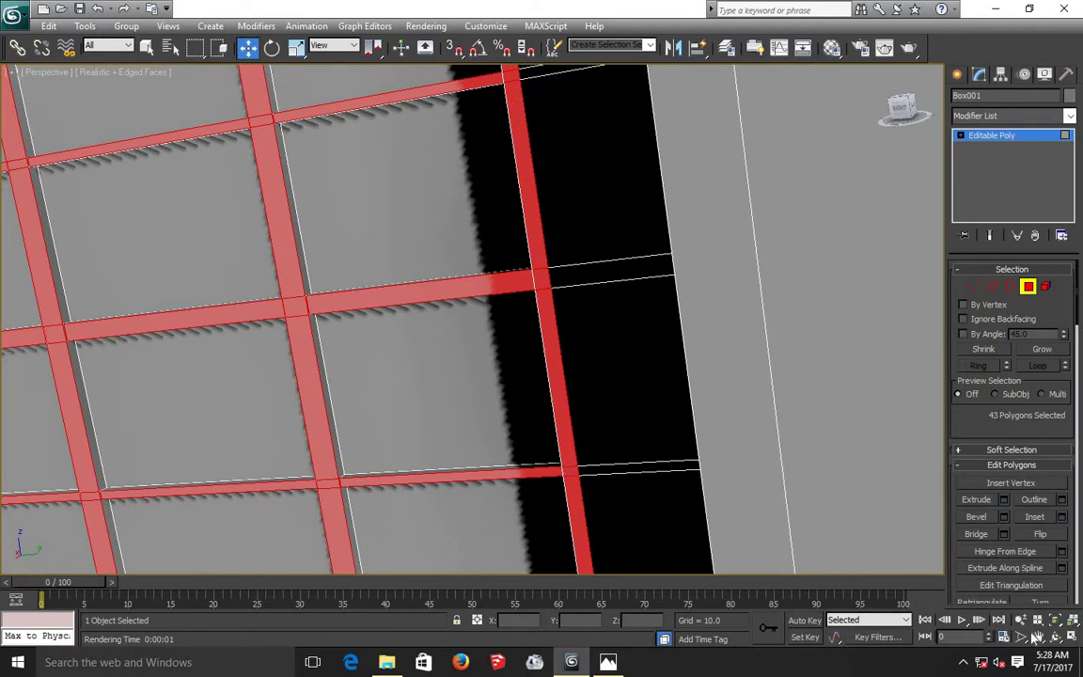
left_click(1037, 637)
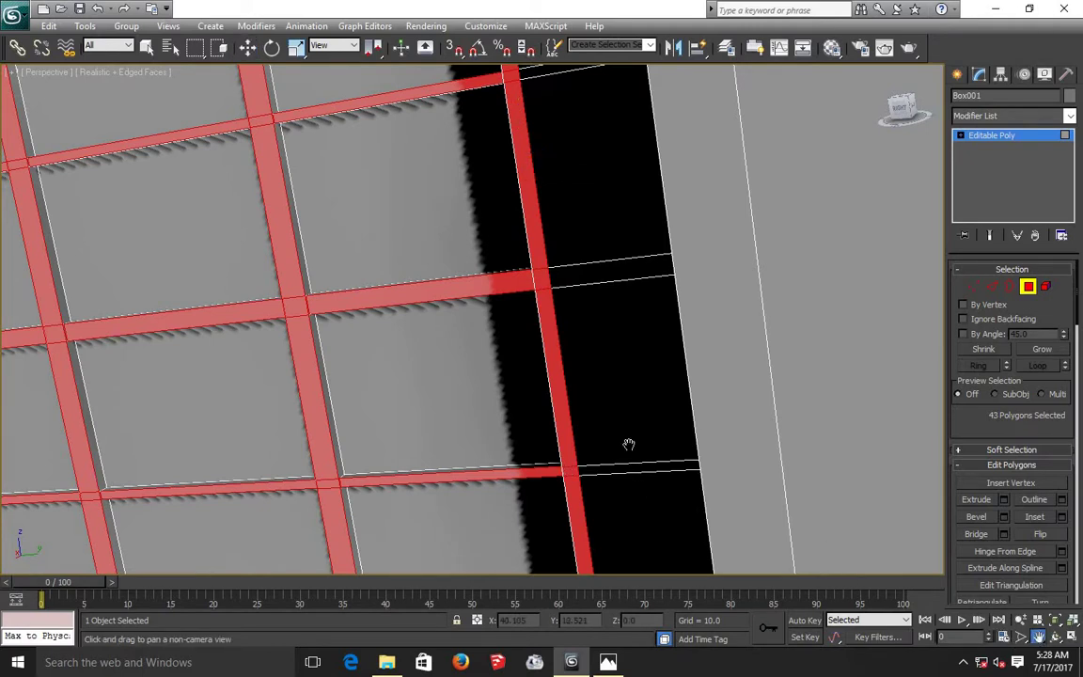
mouse_move(569, 391)
left_mouse_down()
mouse_move(629, 434)
mouse_move(632, 386)
left_mouse_up()
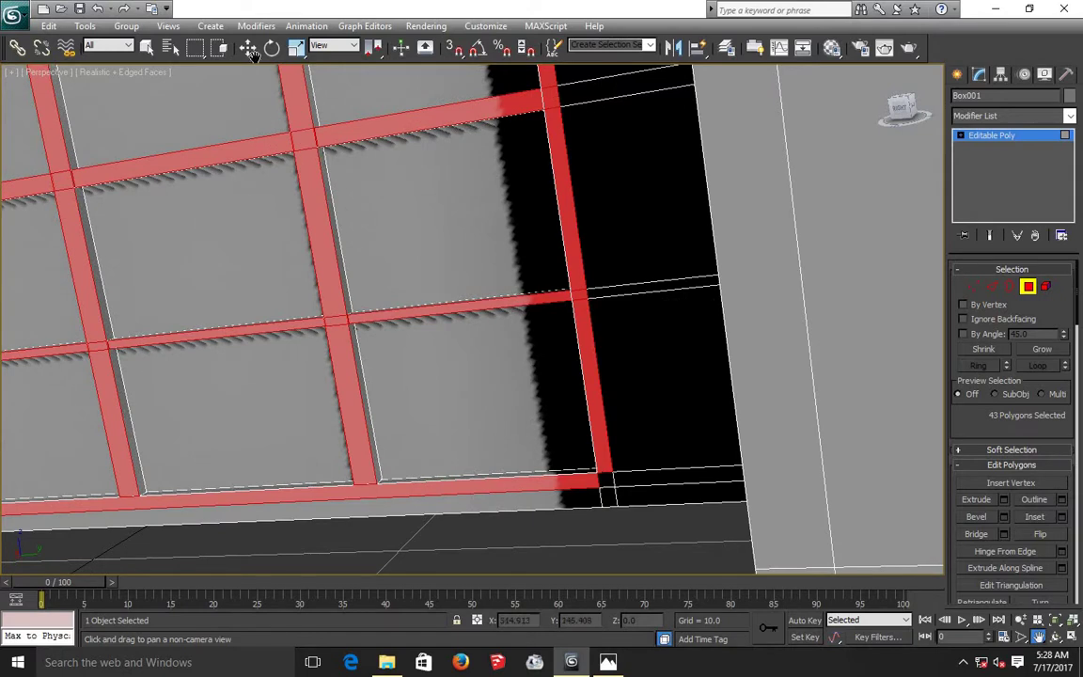
left_click(248, 49)
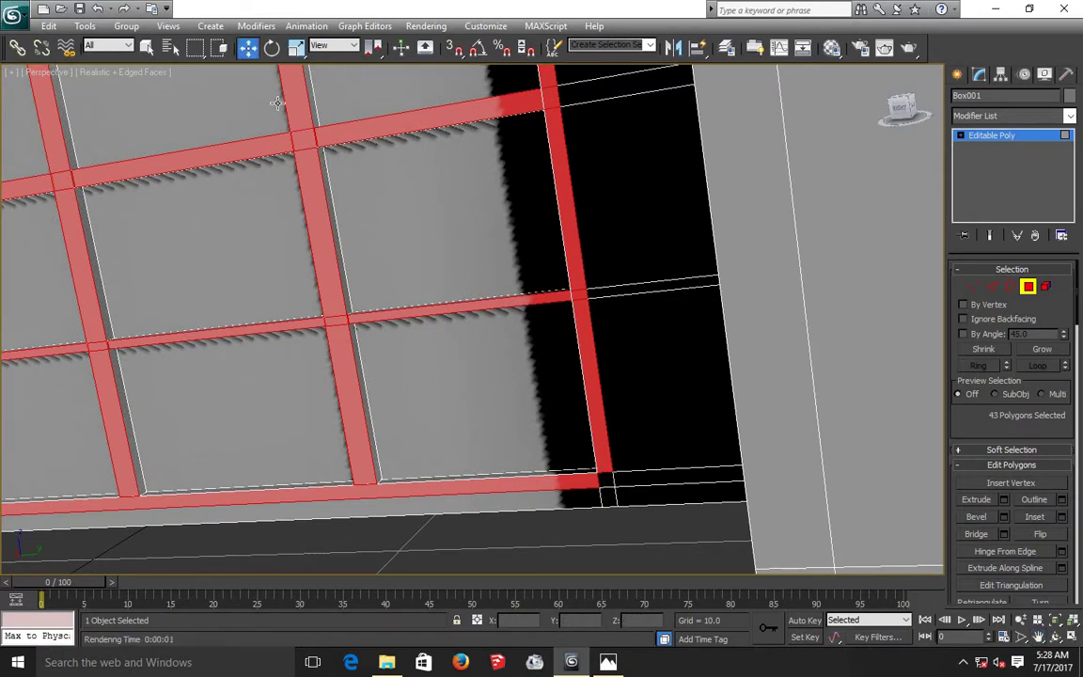
left_click(602, 477, "ctrl")
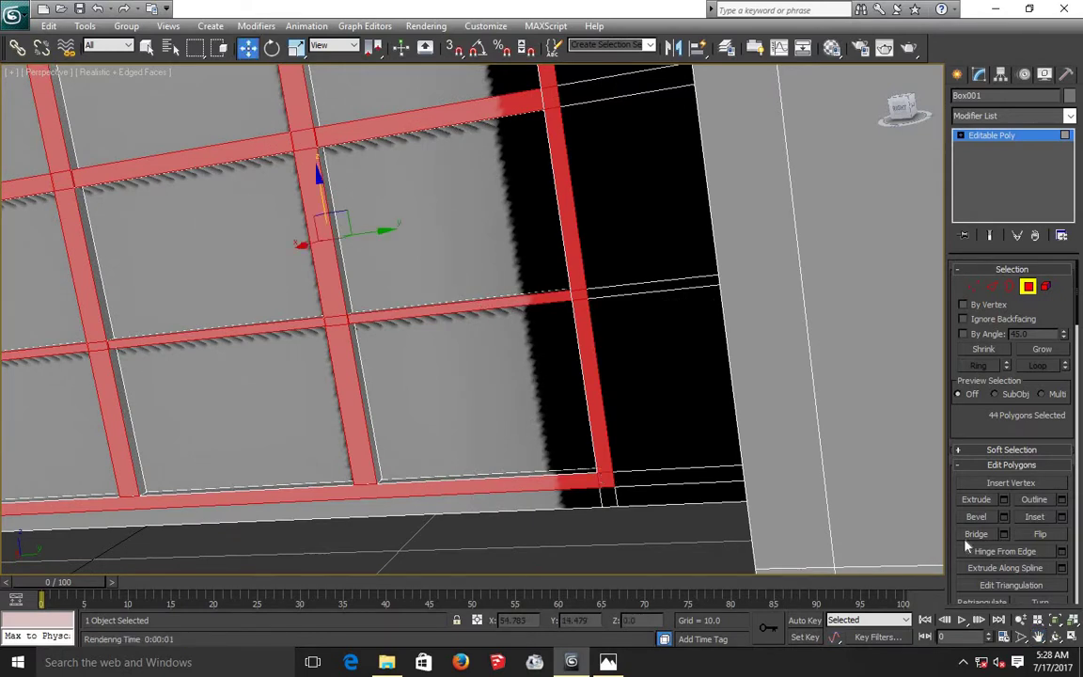
Extrude the 44 selected grid bar polygons by 0.055, then select the strip above the grid.
scroll(553, 389, "down", 5)
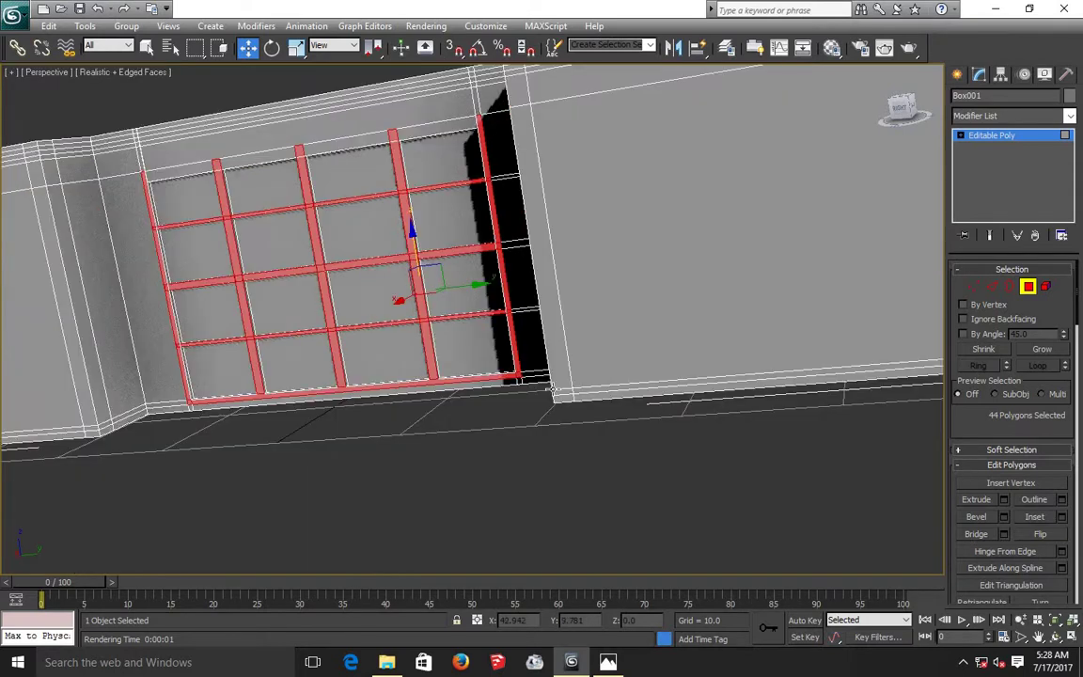
left_click(1004, 500)
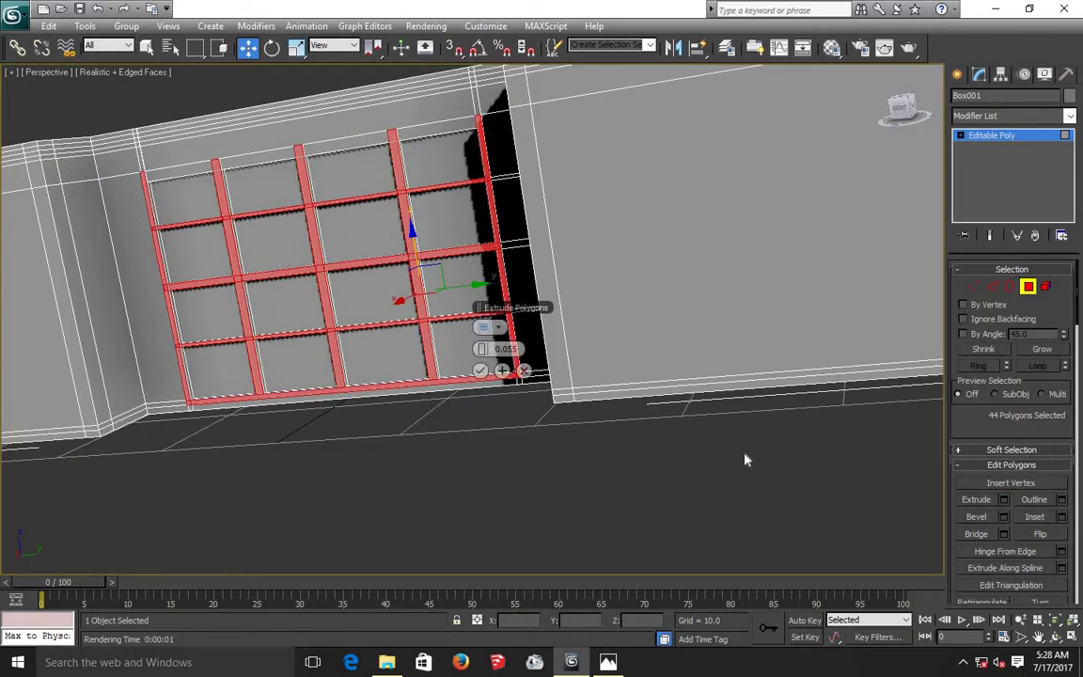
left_click(481, 373)
left_click(457, 466)
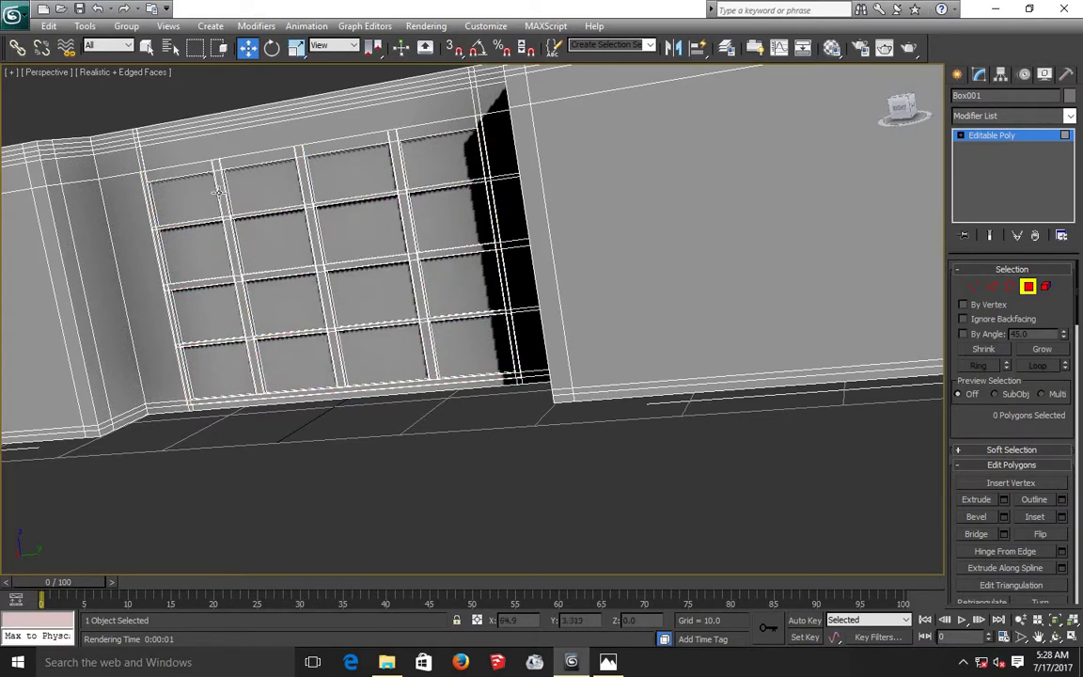
left_click(184, 169)
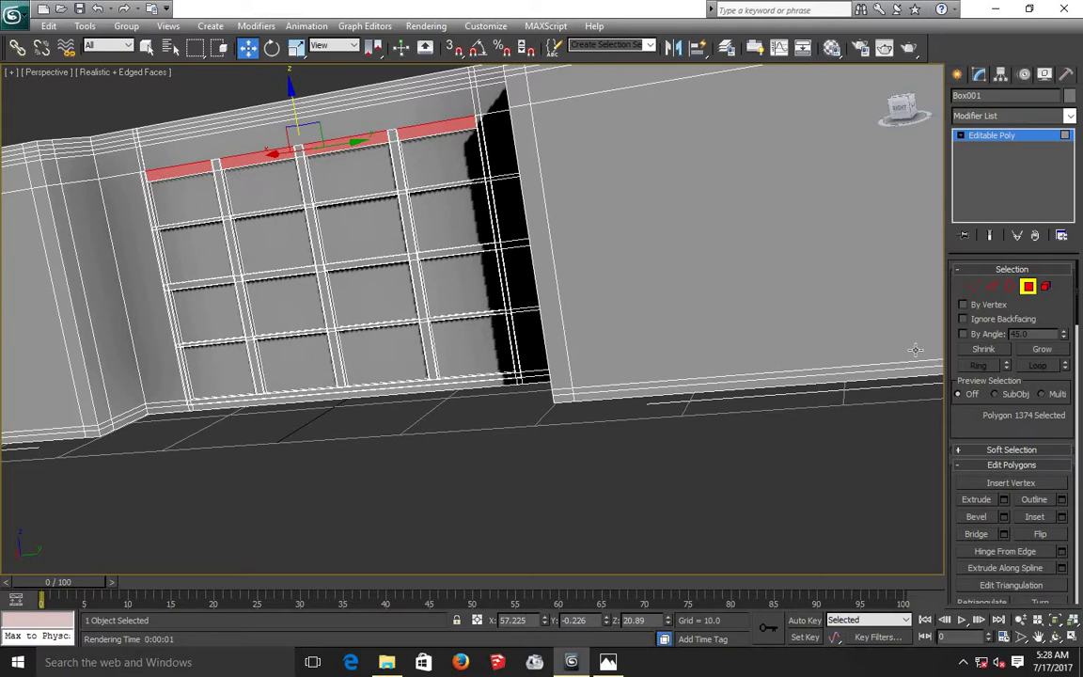
Extrude the strip above the window grid to a height of 0.717, checking it from another angle.
left_click(1004, 501)
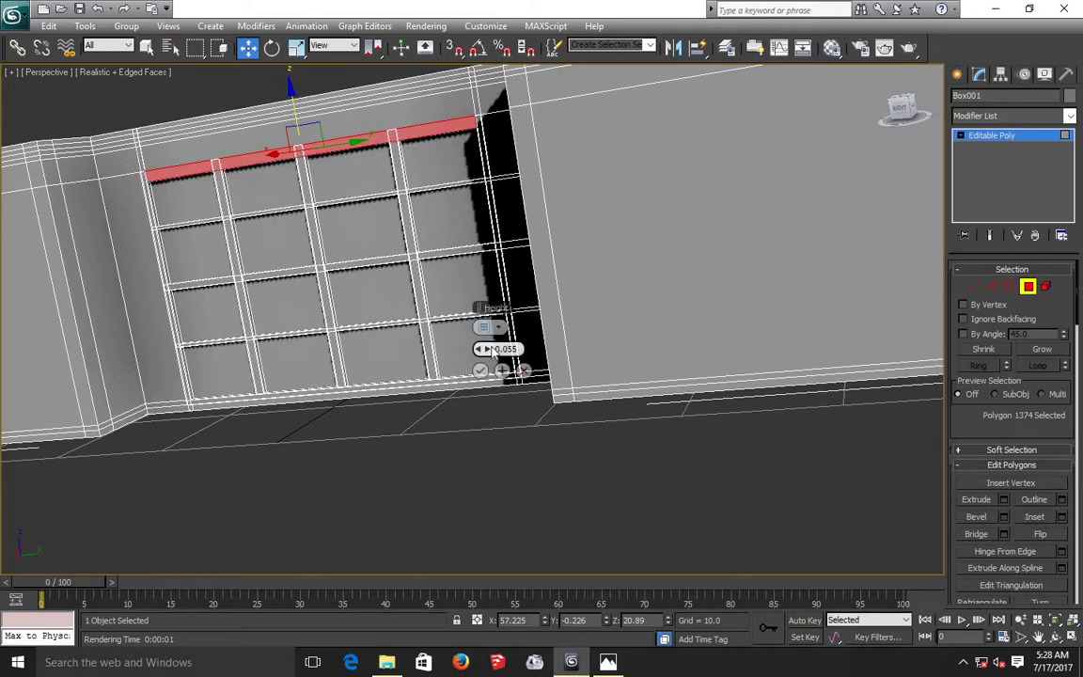
left_click_drag(490, 349, 491, 349)
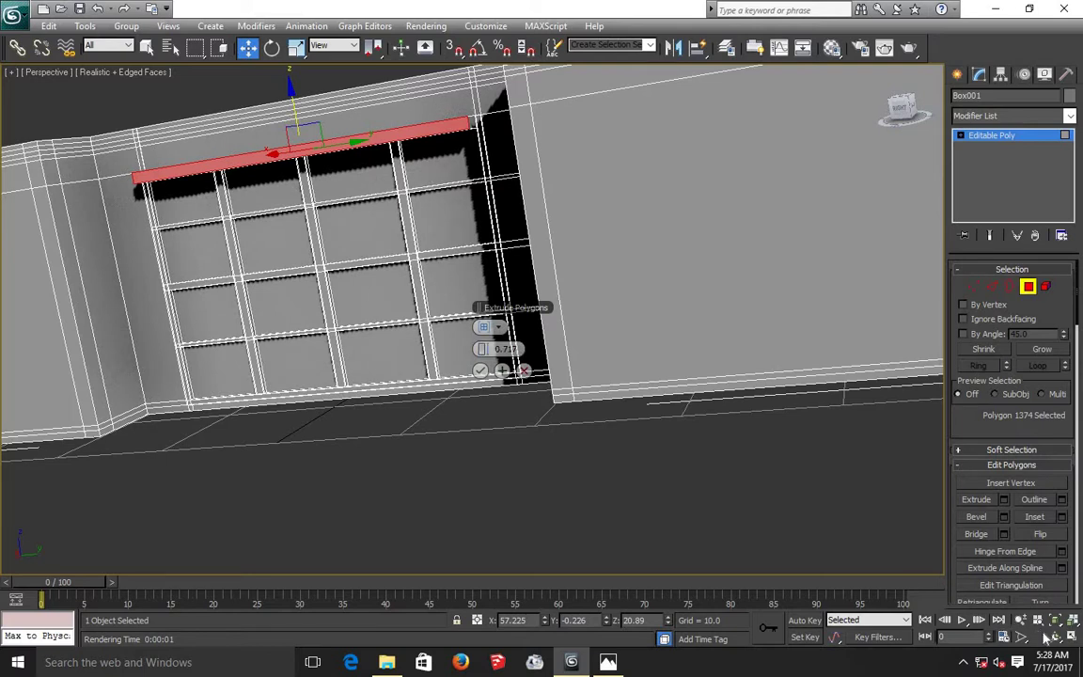
left_click(1055, 637)
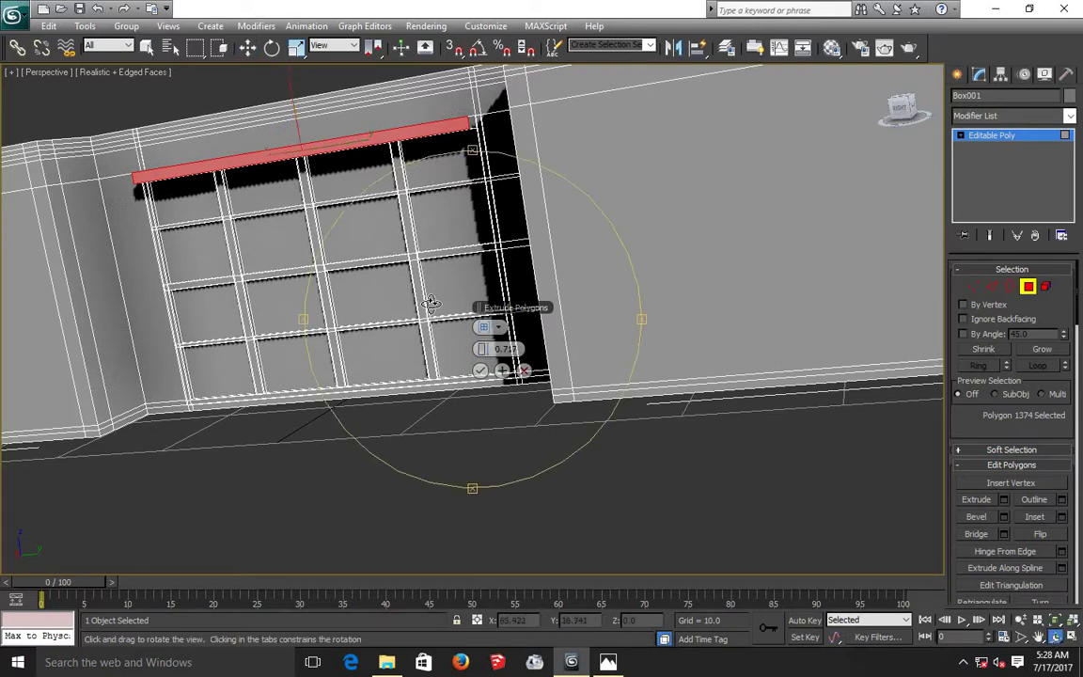
mouse_move(377, 282)
left_mouse_down()
mouse_move(418, 326)
mouse_move(517, 324)
mouse_move(520, 358)
left_mouse_up()
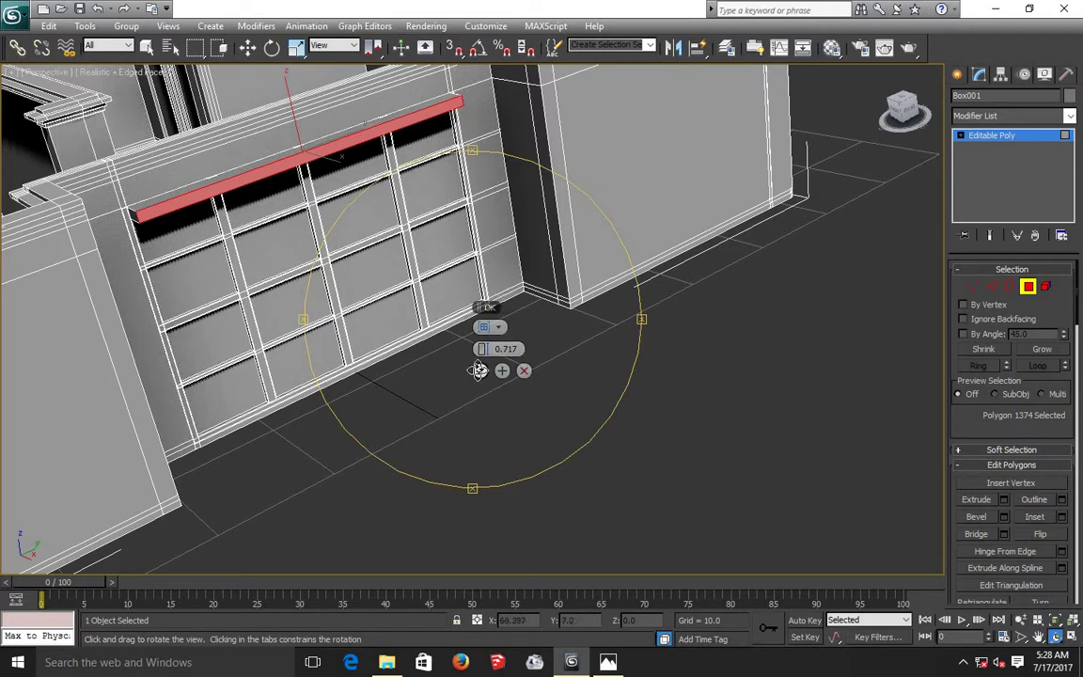
left_click(480, 371)
mouse_move(426, 391)
left_mouse_down()
mouse_move(478, 406)
mouse_move(648, 393)
left_mouse_up()
left_click(246, 47)
left_click(285, 74)
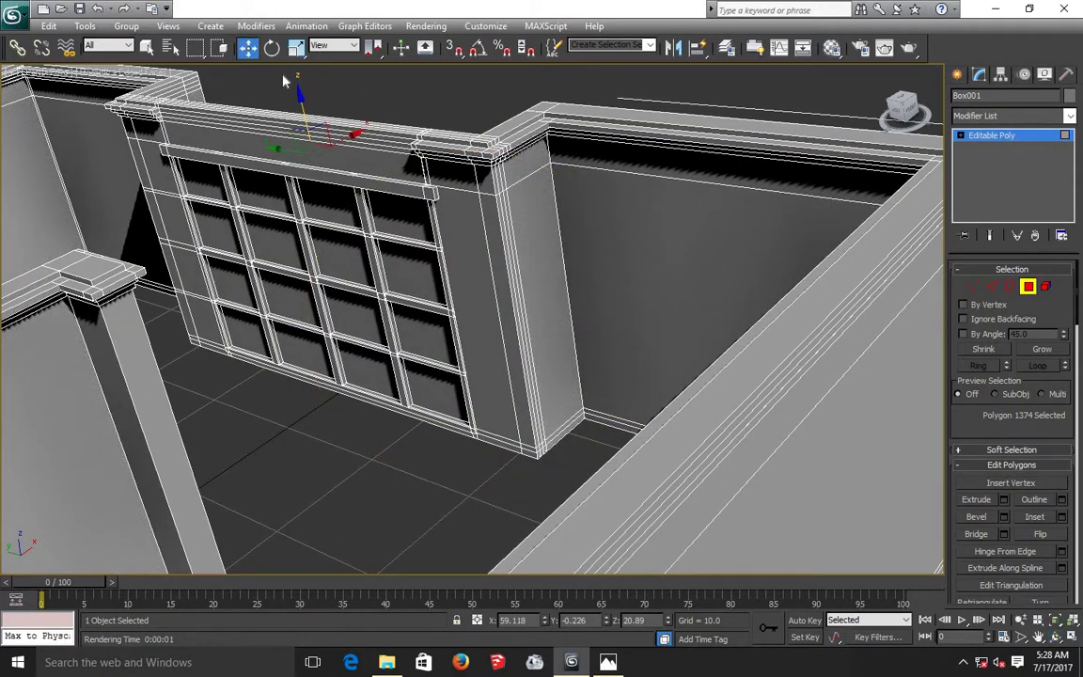
scroll(319, 458, "down", 2)
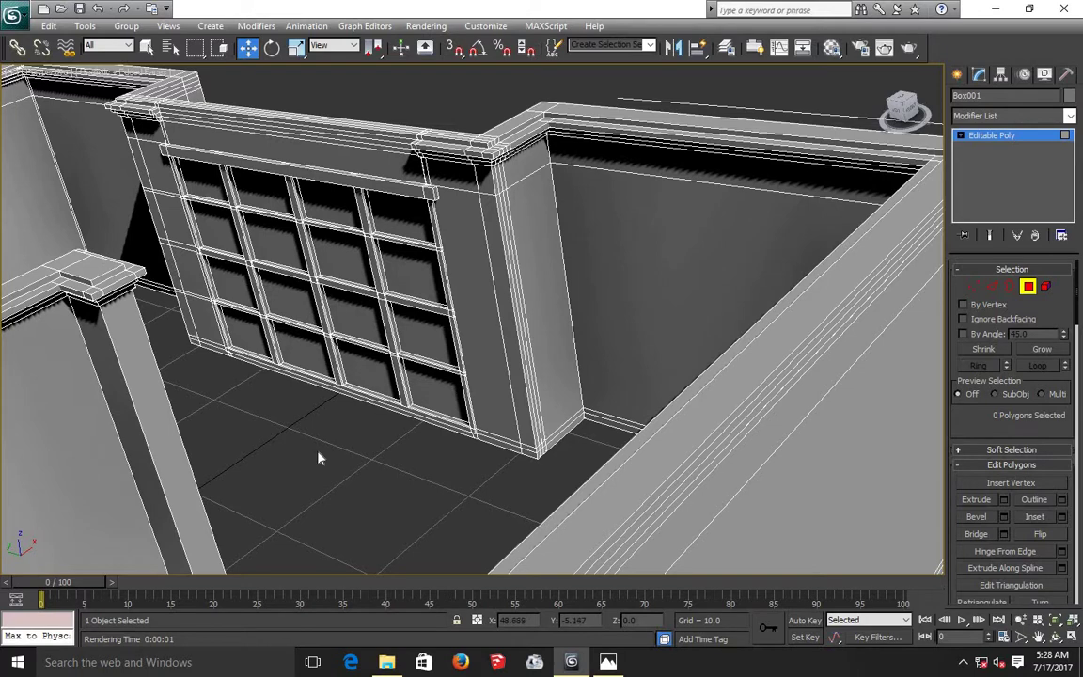
scroll(319, 457, "down", 4)
scroll(319, 457, "down", 2)
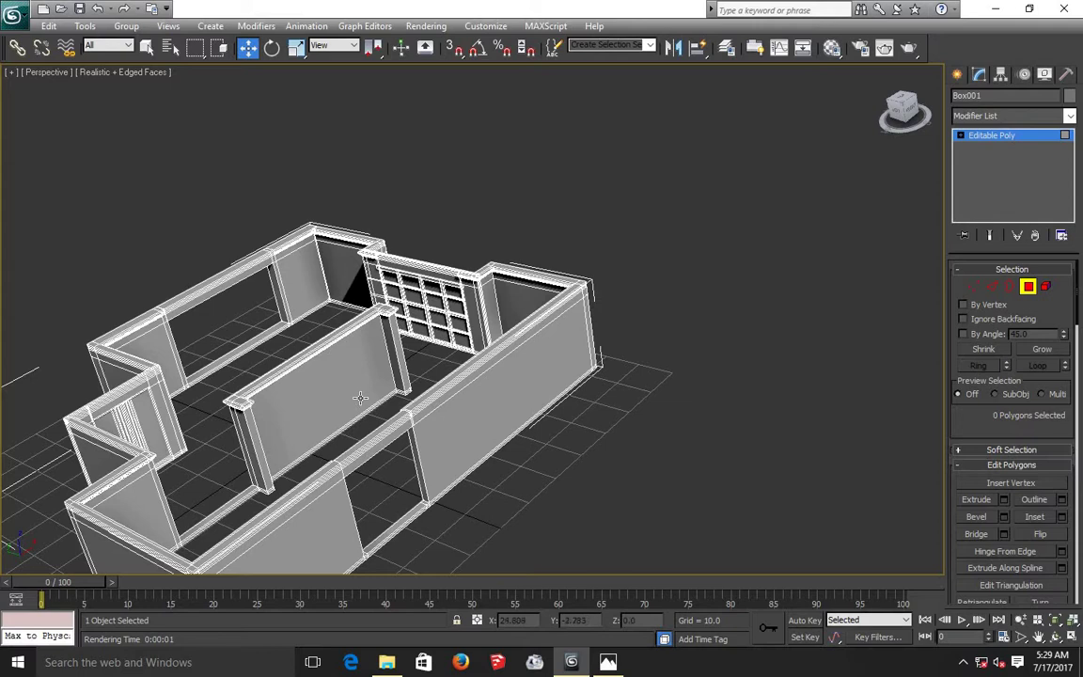
scroll(360, 399, "up", 3)
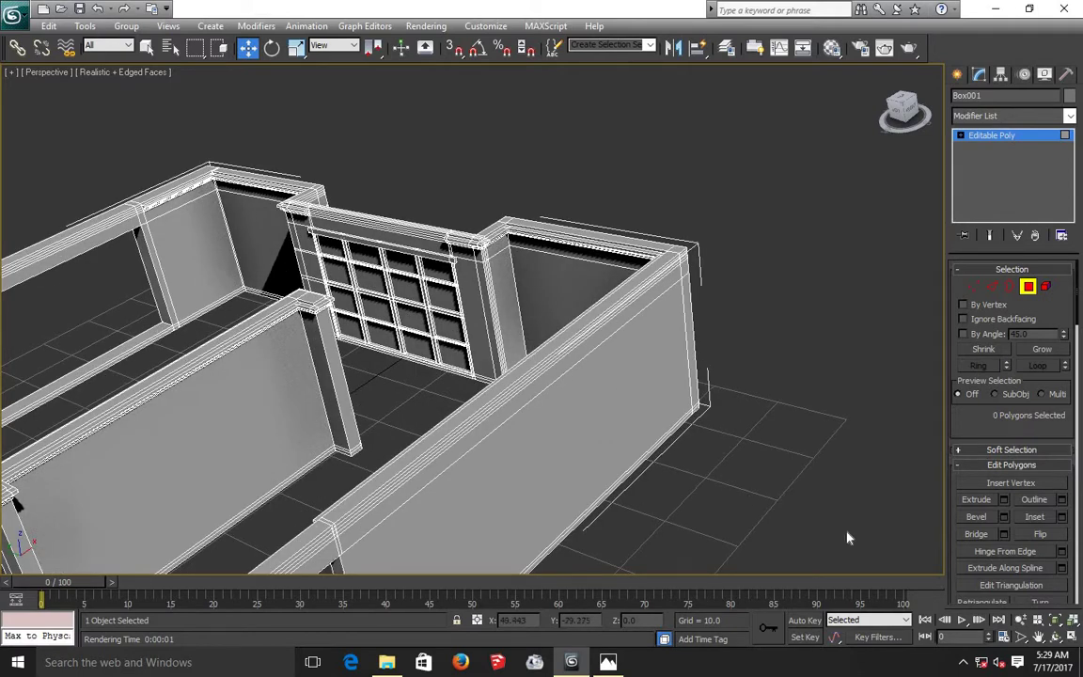
key("ctrl+r")
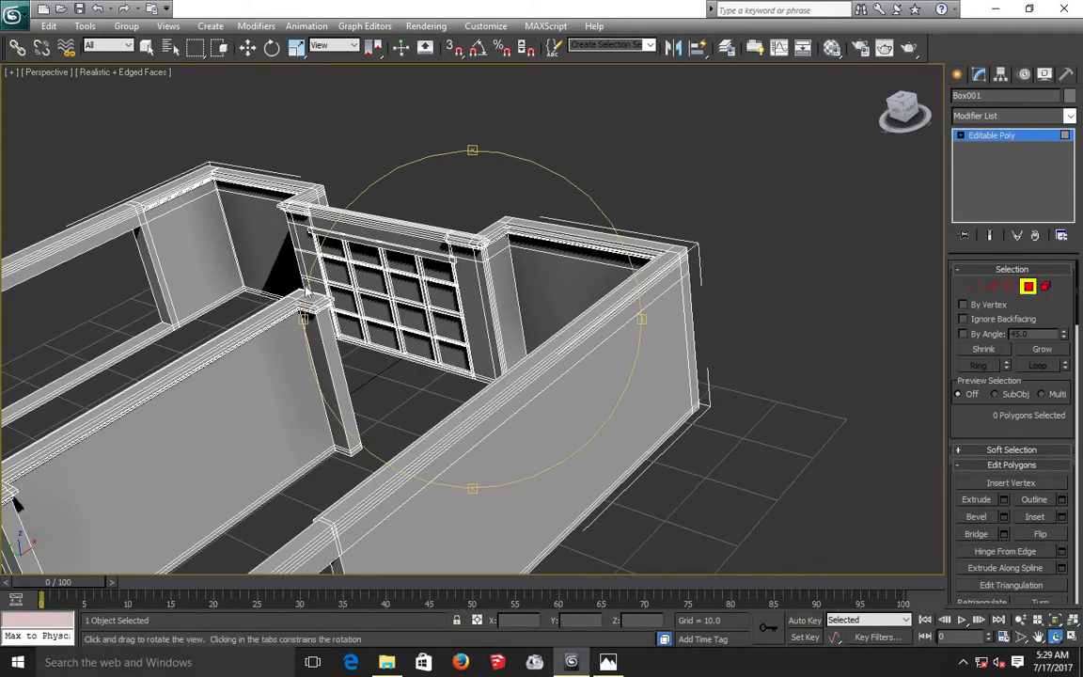
left_click_drag(324, 322, 305, 367)
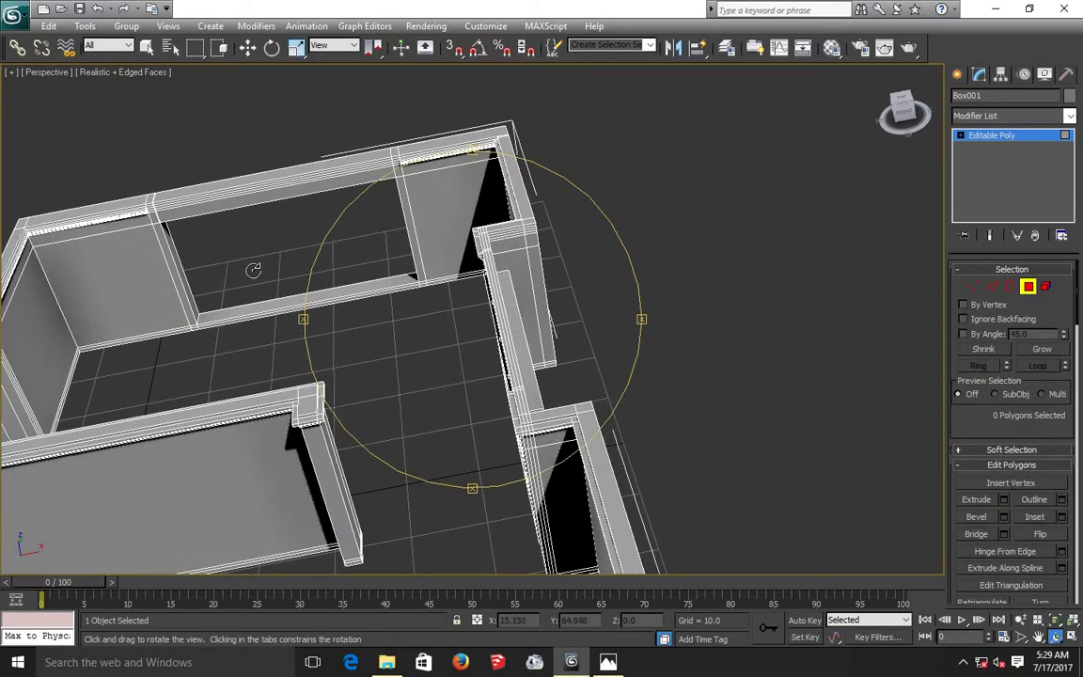
scroll(379, 346, "up", 3)
scroll(395, 346, "down", 3)
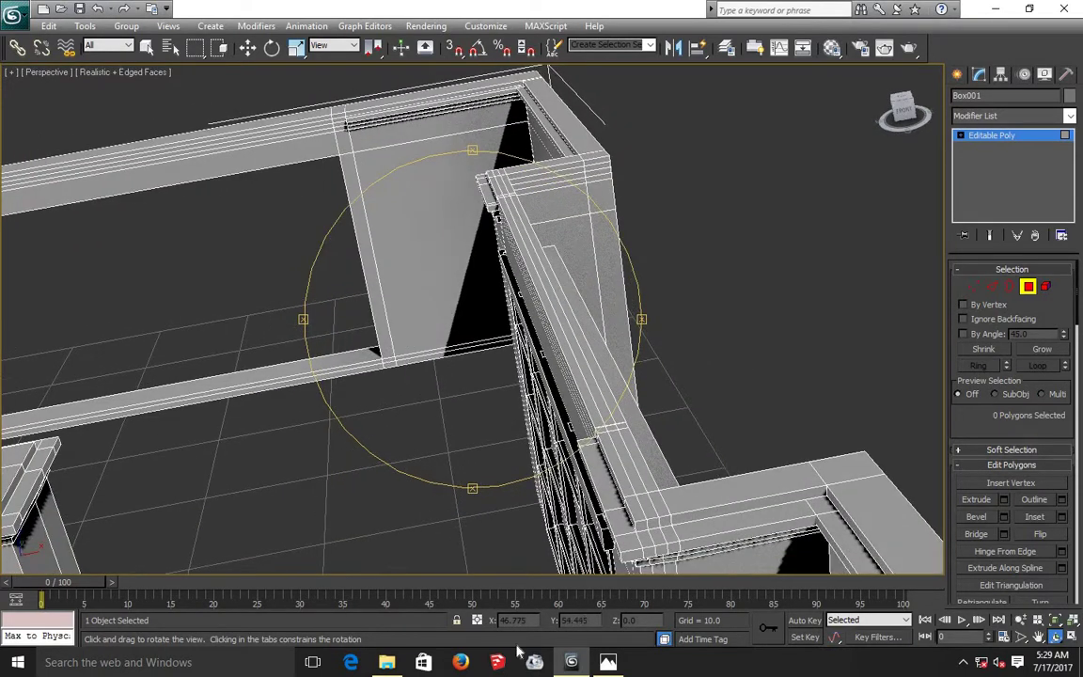
left_click(608, 662)
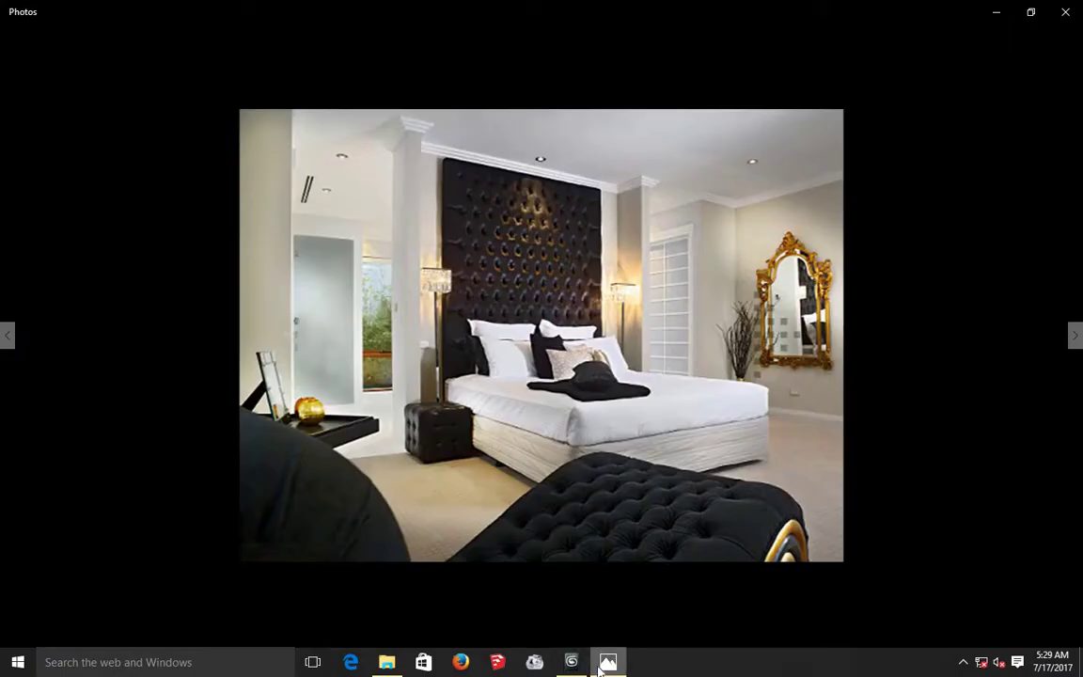
Orbit and pan the view back to the wall opening.
left_click(571, 663)
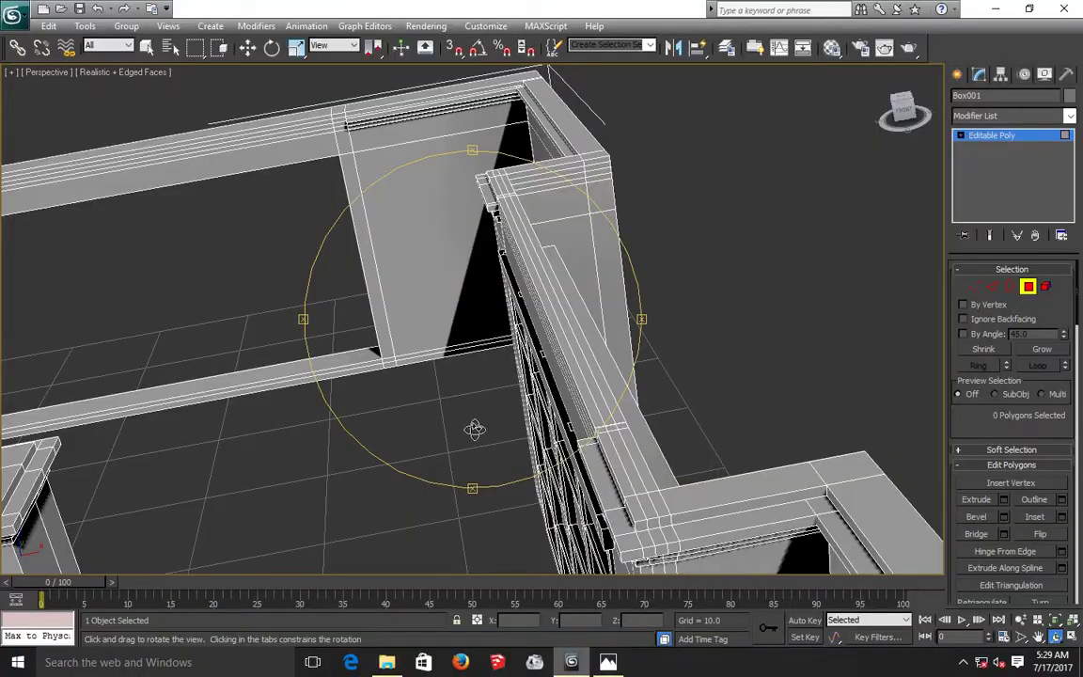
mouse_move(467, 406)
left_mouse_down()
mouse_move(433, 414)
mouse_move(394, 401)
mouse_move(394, 382)
mouse_move(360, 390)
mouse_move(400, 389)
left_mouse_up()
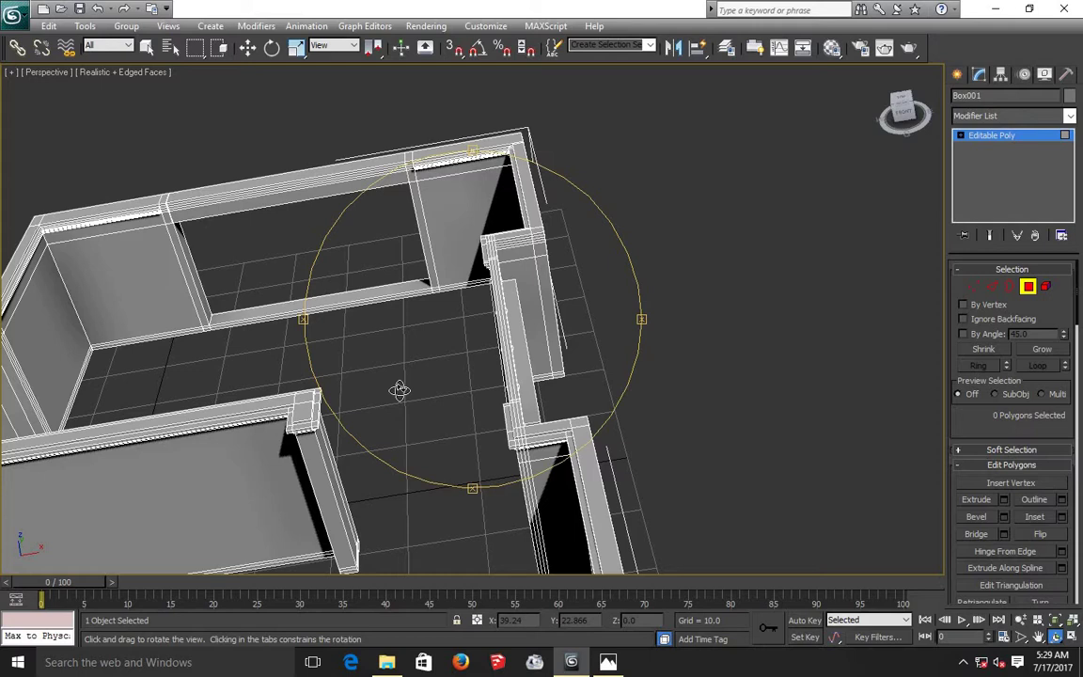
left_click_drag(430, 369, 358, 317)
scroll(358, 315, "up", 5)
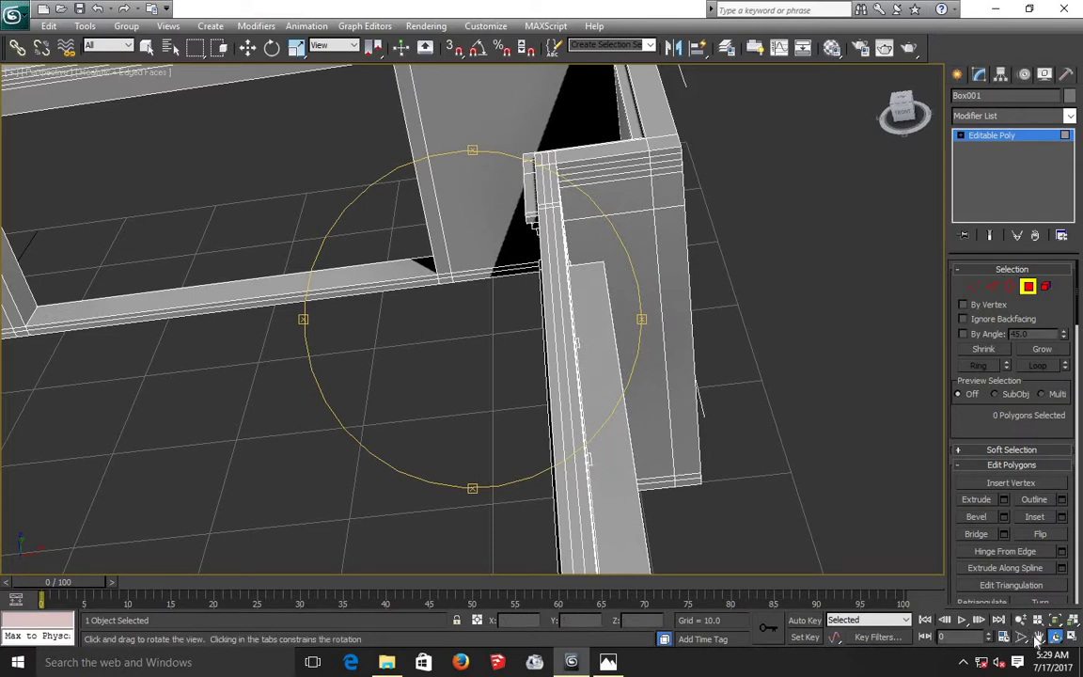
left_click(1037, 636)
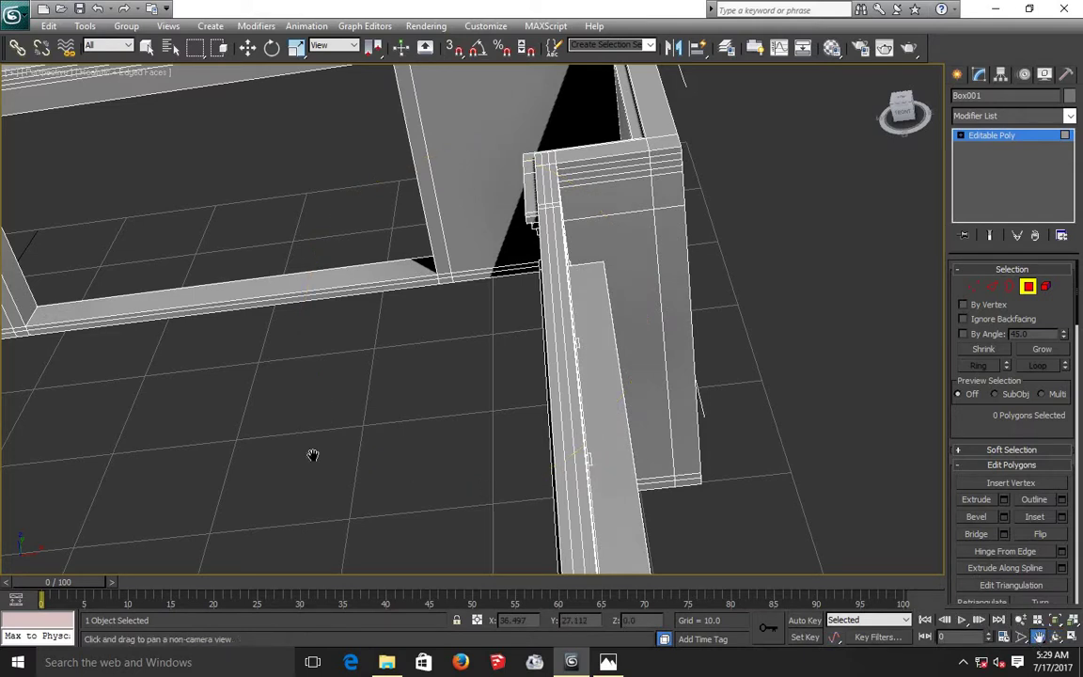
mouse_move(313, 455)
left_mouse_down()
mouse_move(411, 417)
mouse_move(425, 456)
left_mouse_up()
key("shift+z")
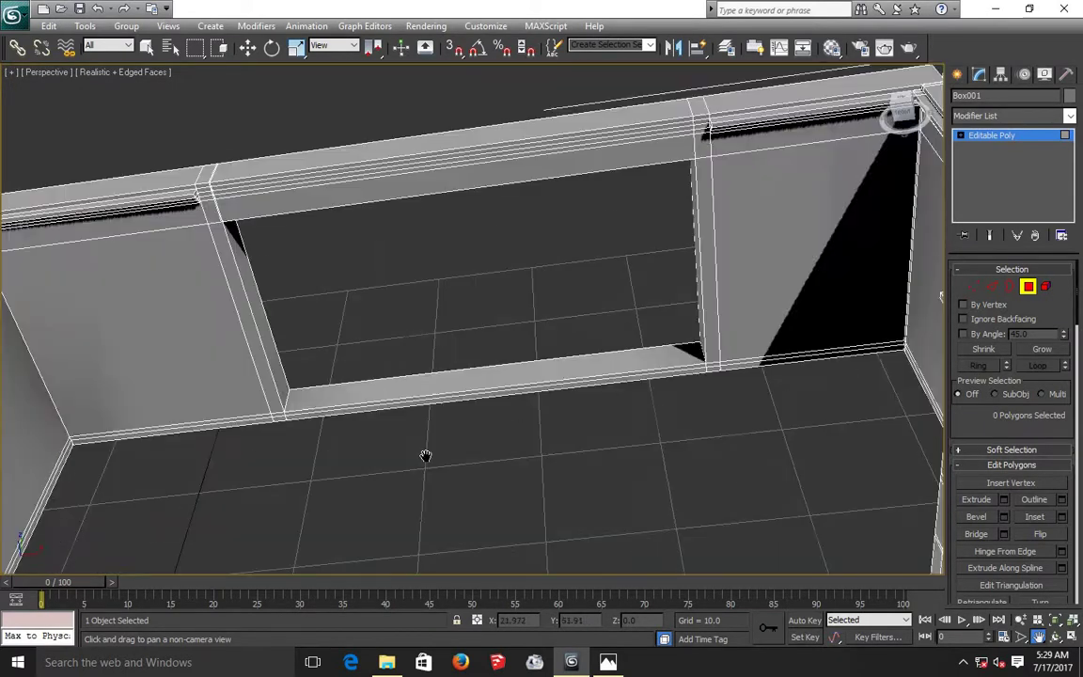
key("shift+z")
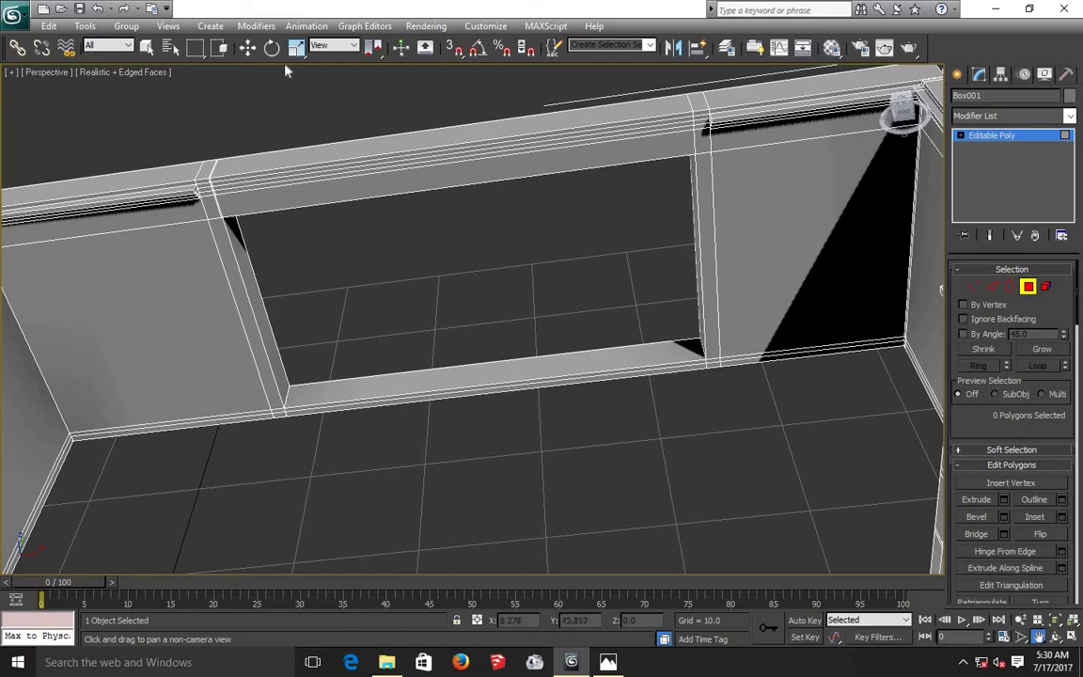
Set Box001's Editable Poly to Edge level and compare with the bedroom reference photo.
left_click(252, 53)
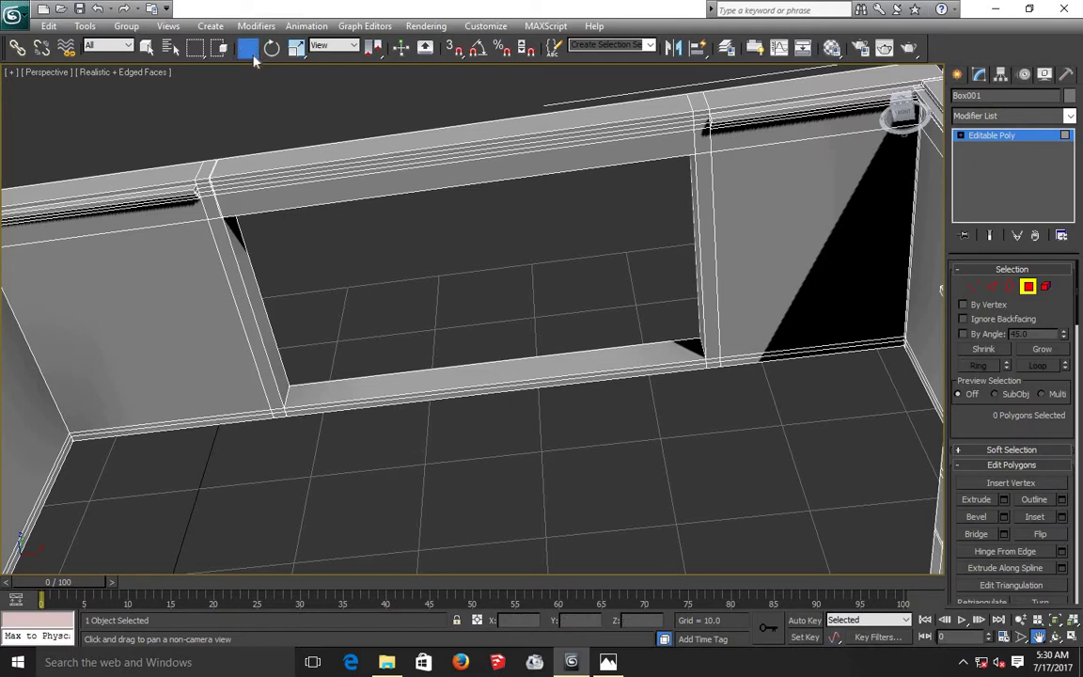
left_click(991, 286)
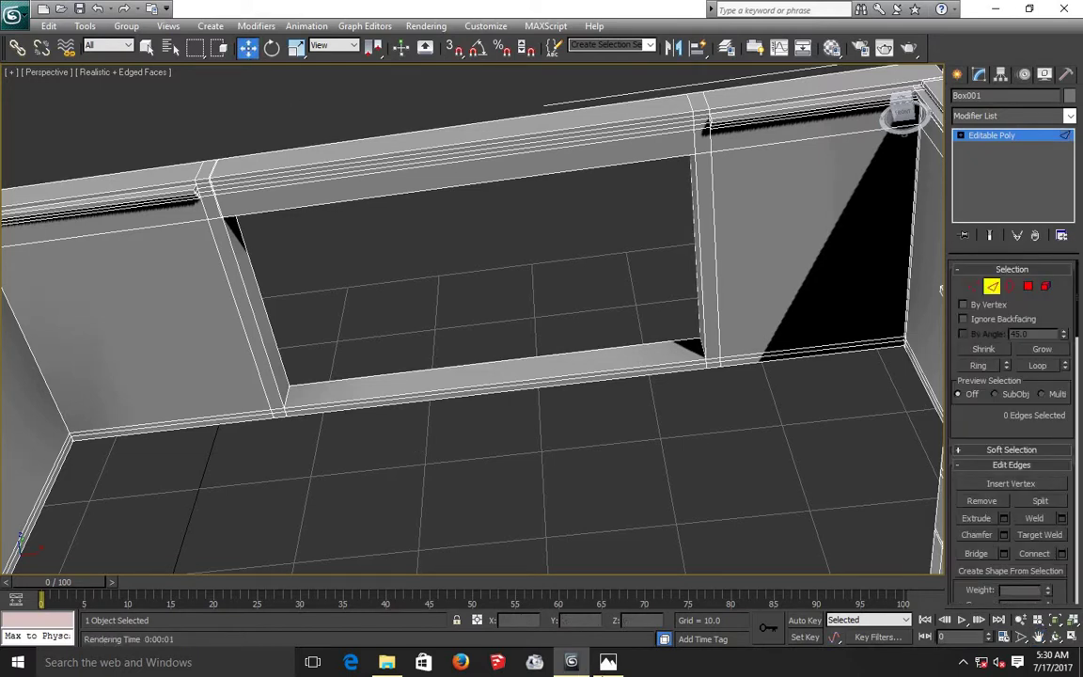
key("alt+Tab")
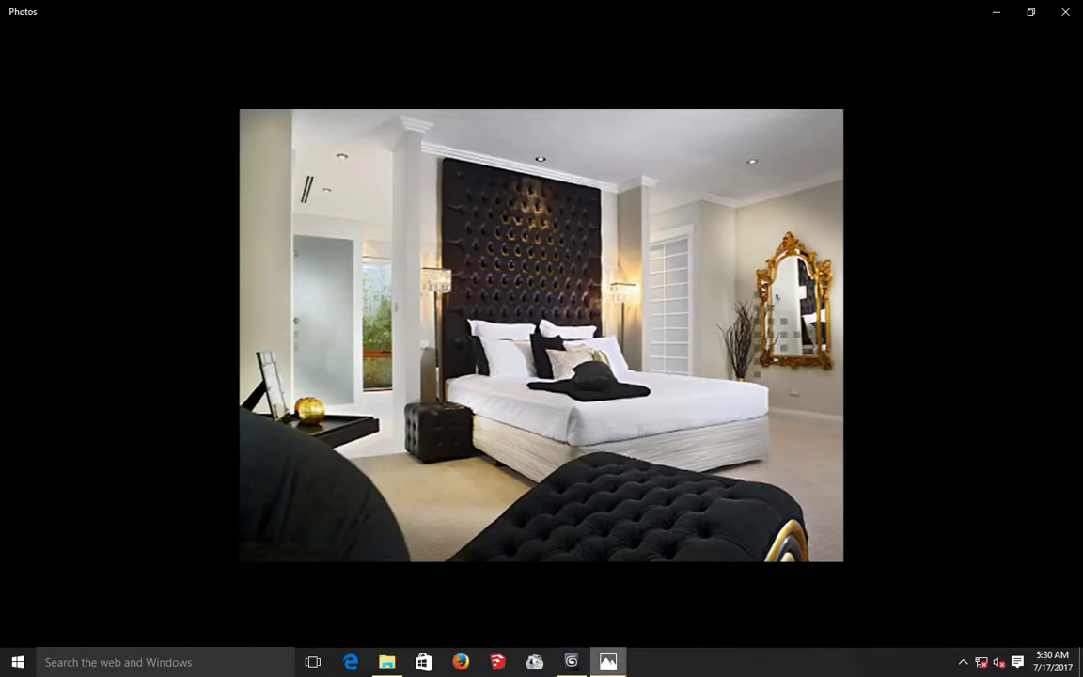
left_click(573, 662)
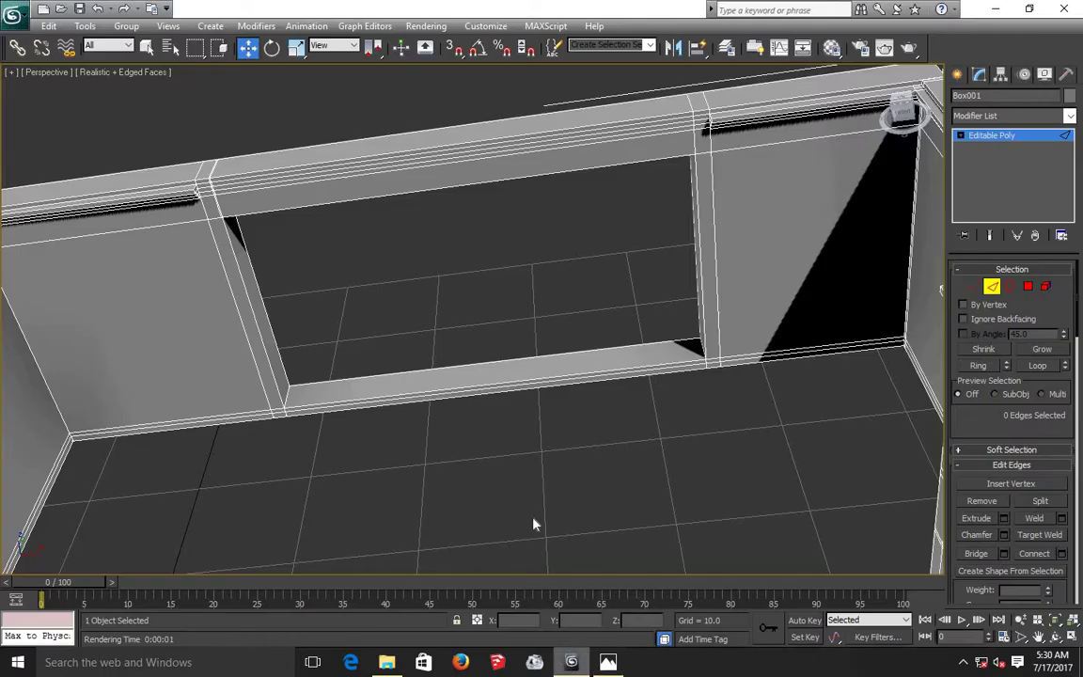
At Polygon level, extrude the opening's bottom face by 0.717 to form a sill.
left_click(418, 378)
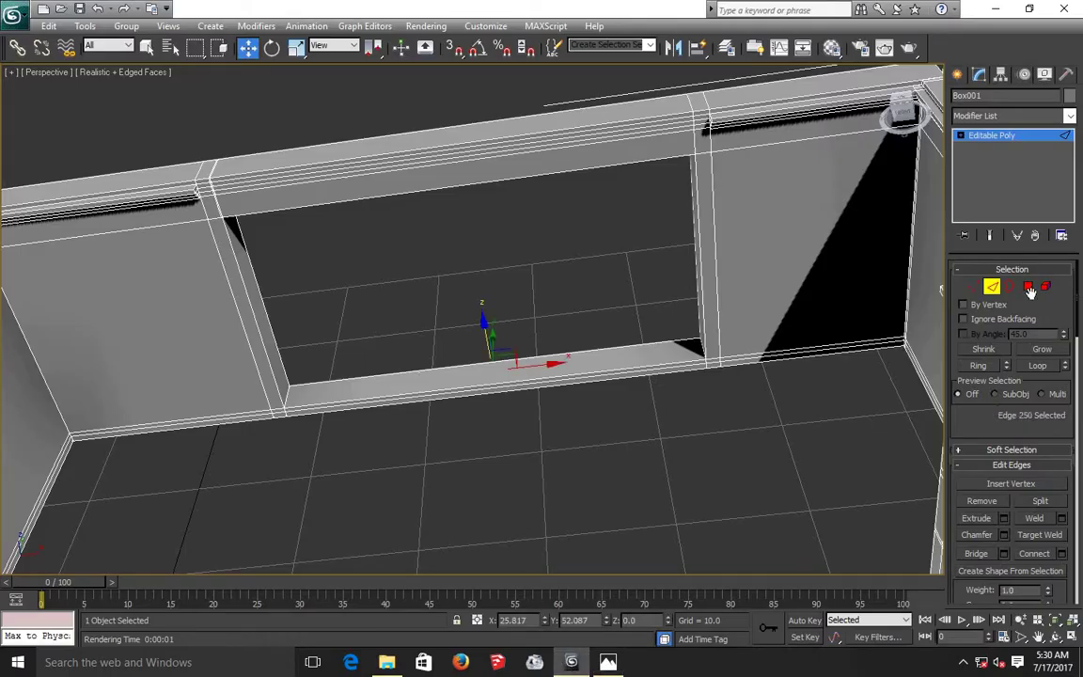
left_click(1029, 288)
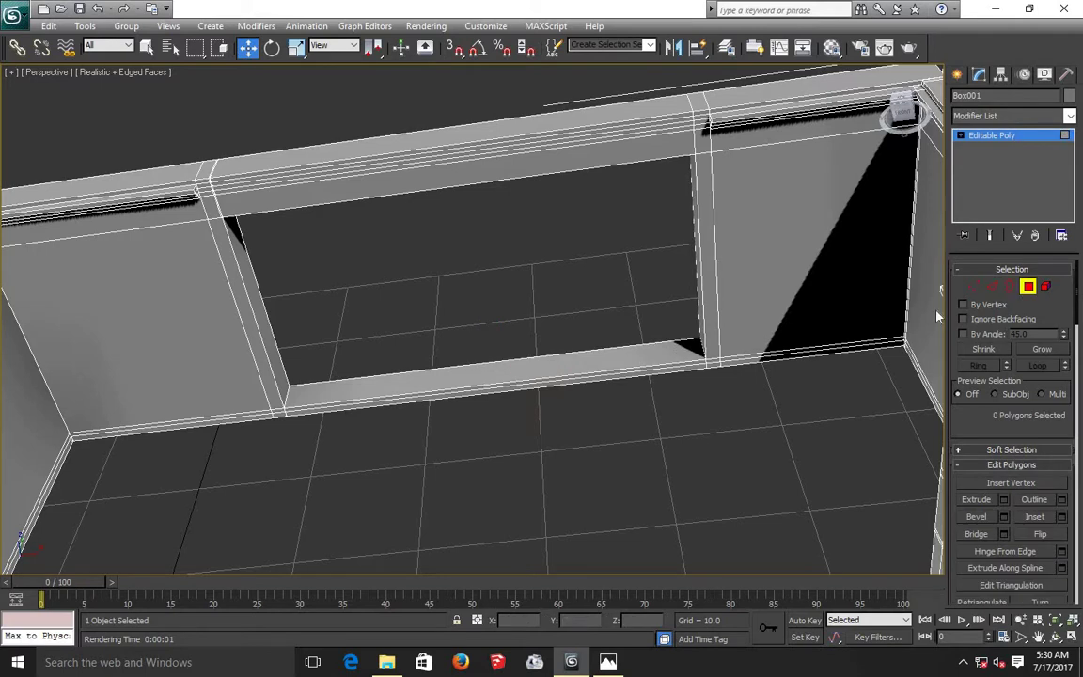
left_click(587, 368)
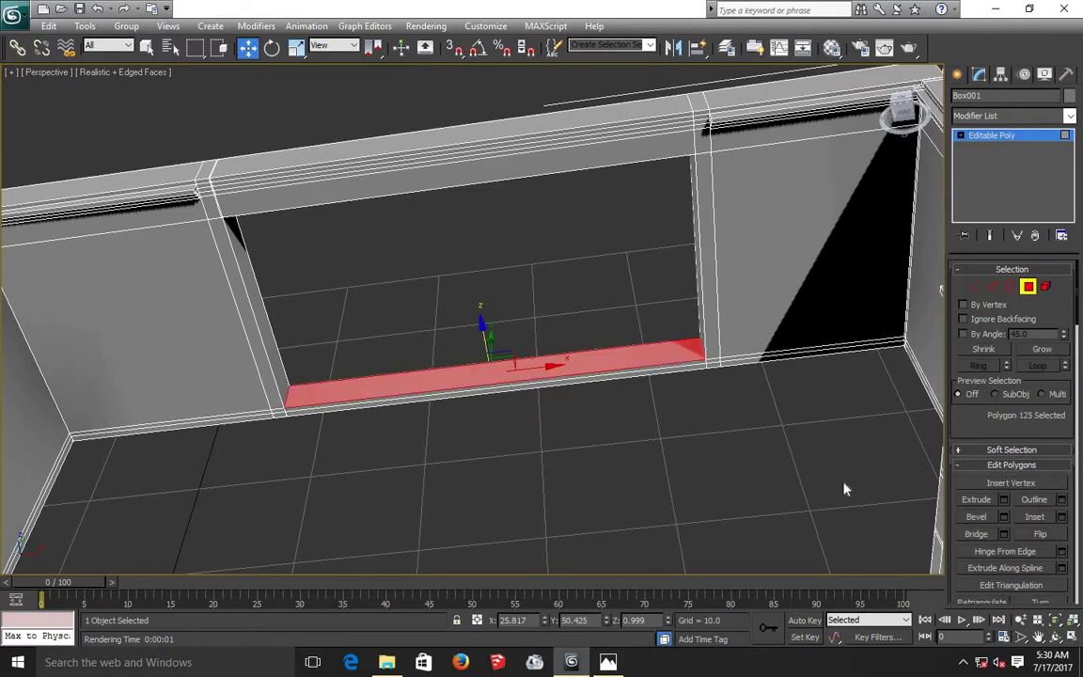
left_click(1003, 500)
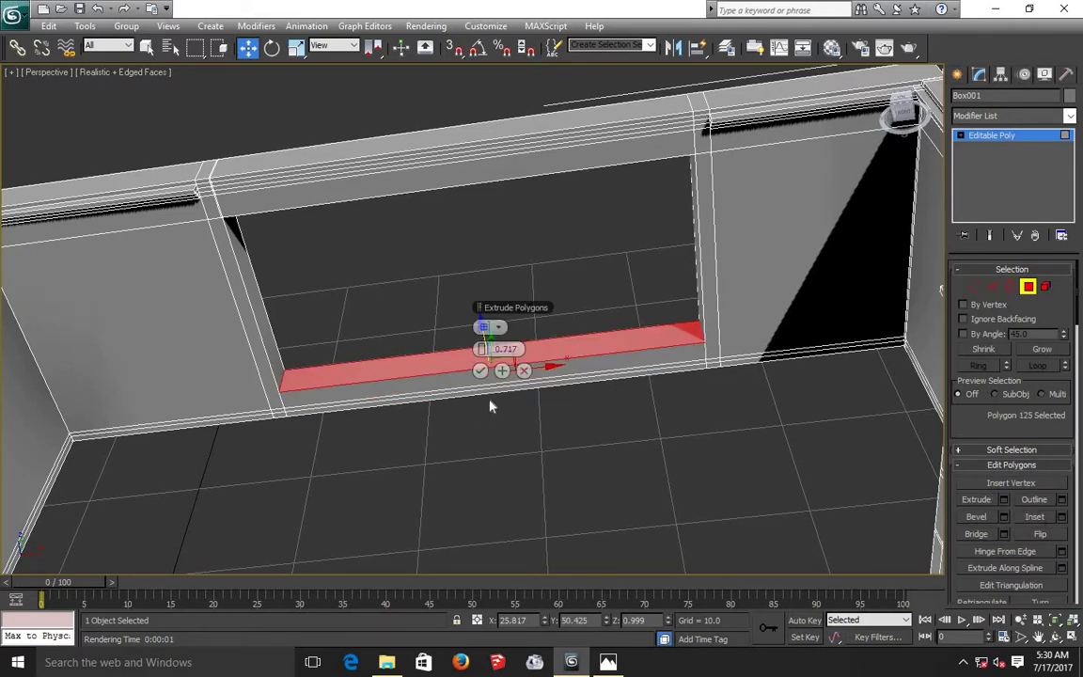
left_click(480, 371)
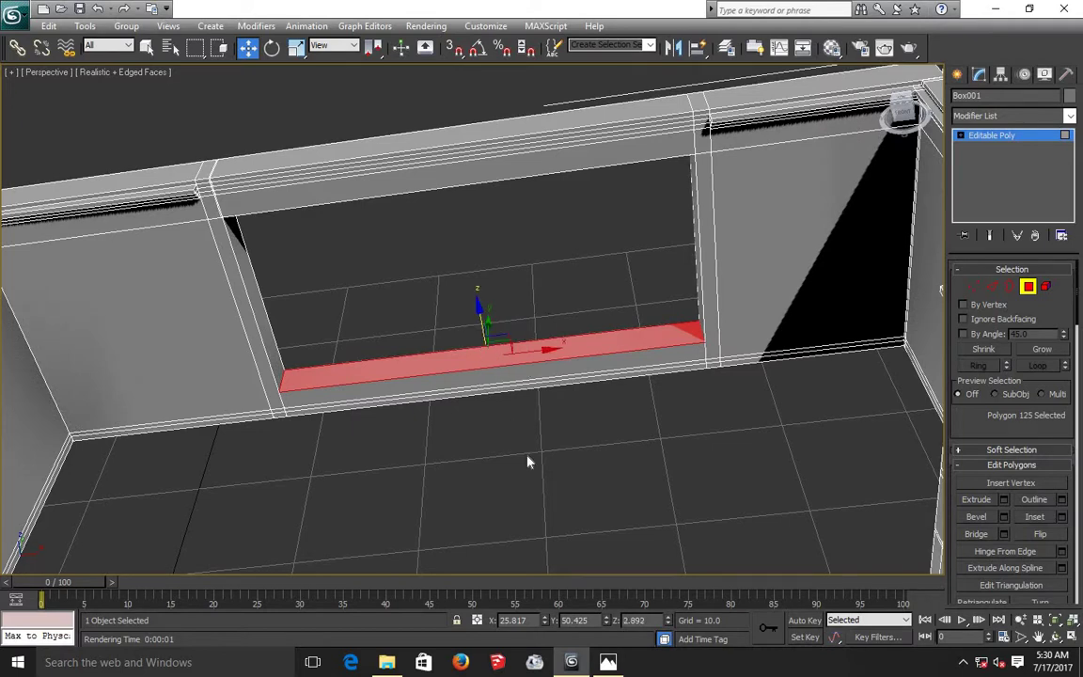
left_click(527, 461)
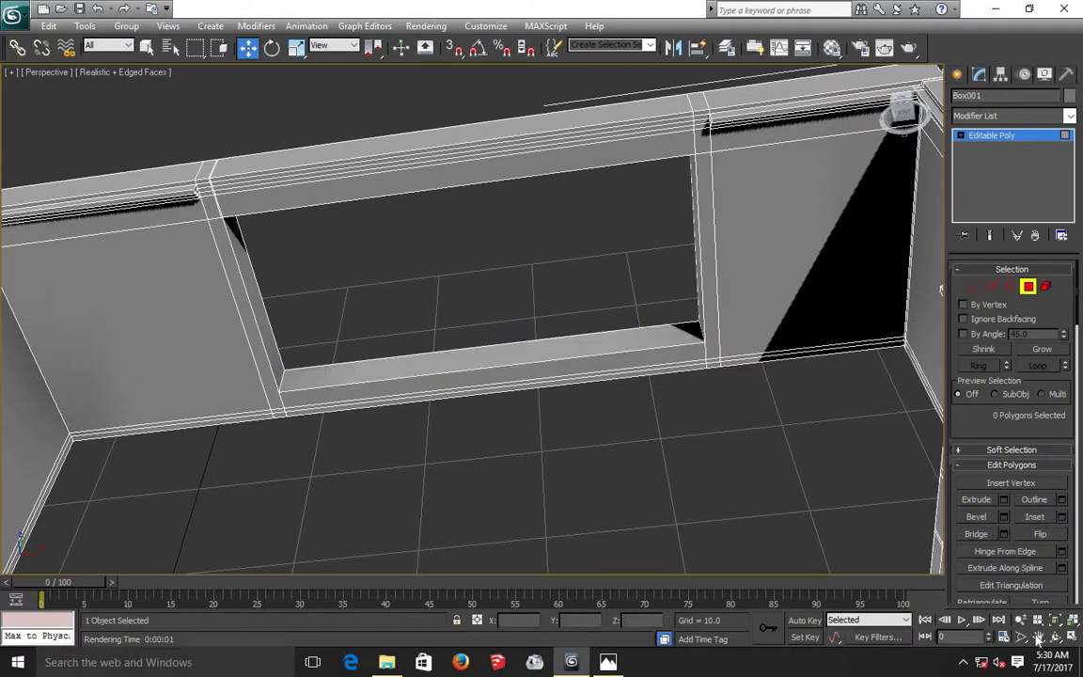
Orbit the view to tilt the window wall and partition toward the viewer.
left_click(1055, 637)
mouse_move(469, 411)
left_mouse_down()
mouse_move(470, 398)
mouse_move(522, 410)
mouse_move(278, 418)
mouse_move(496, 411)
mouse_move(481, 407)
mouse_move(482, 437)
left_mouse_up()
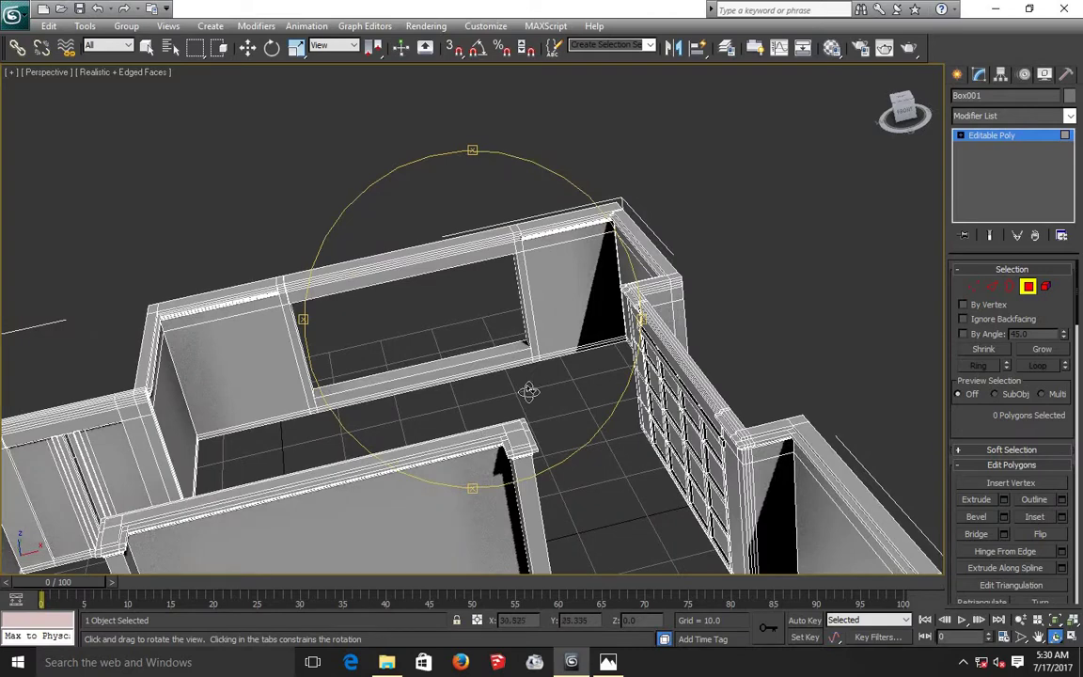
mouse_move(546, 391)
left_mouse_down()
mouse_move(548, 410)
mouse_move(537, 409)
mouse_move(555, 409)
mouse_move(553, 423)
mouse_move(507, 429)
mouse_move(507, 445)
mouse_move(423, 454)
mouse_move(315, 452)
mouse_move(309, 430)
mouse_move(226, 462)
mouse_move(204, 417)
left_mouse_up()
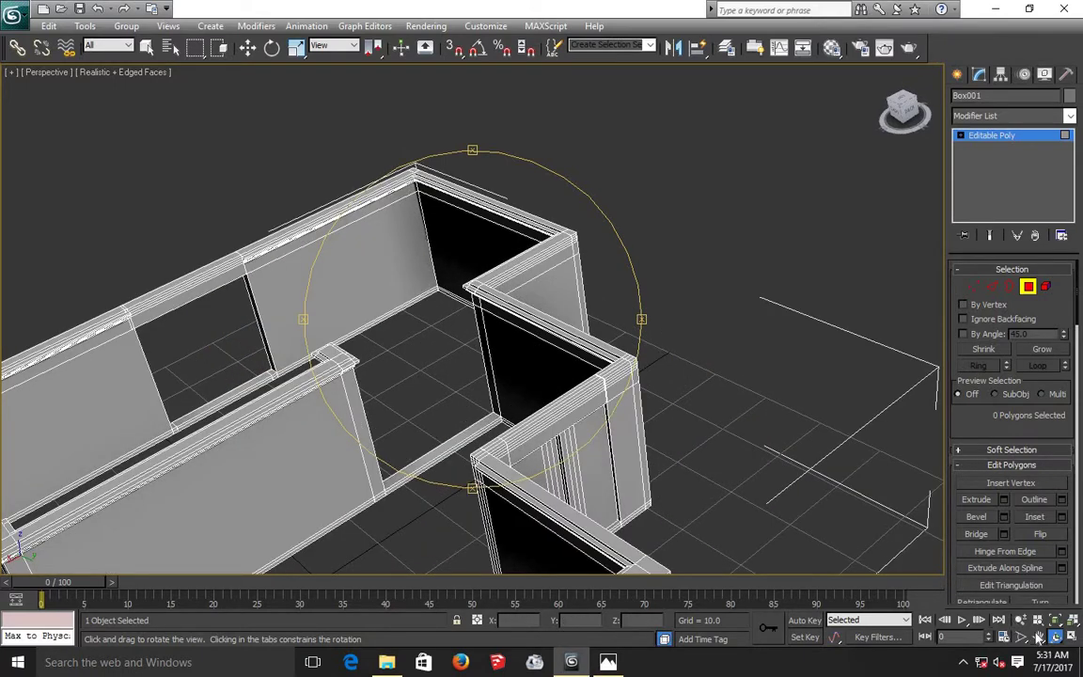
key("ctrl+p")
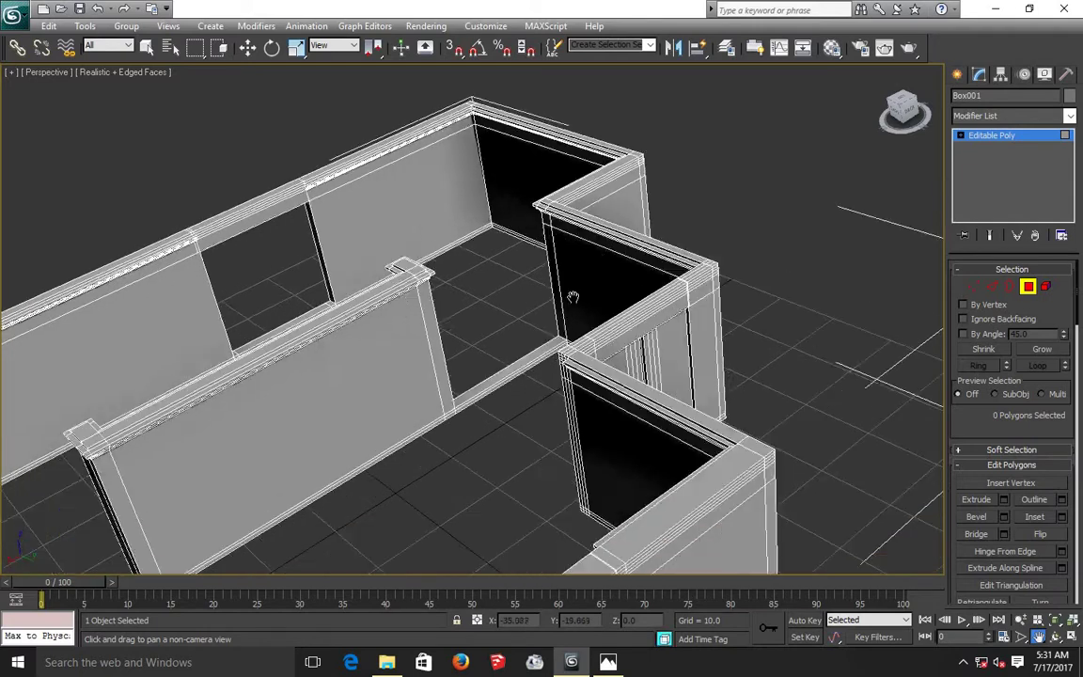
Frame the partition wall's end post and select its long side face.
left_click_drag(416, 335, 292, 339)
scroll(307, 372, "up", 5)
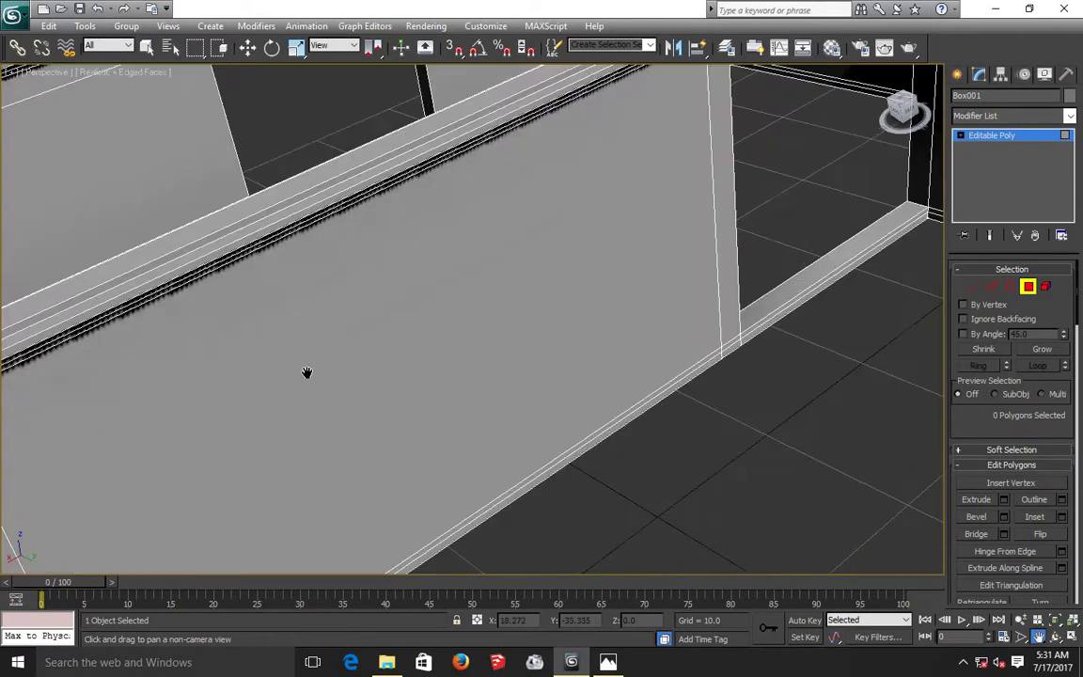
mouse_move(331, 389)
left_mouse_down()
mouse_move(445, 360)
mouse_move(460, 343)
left_mouse_up()
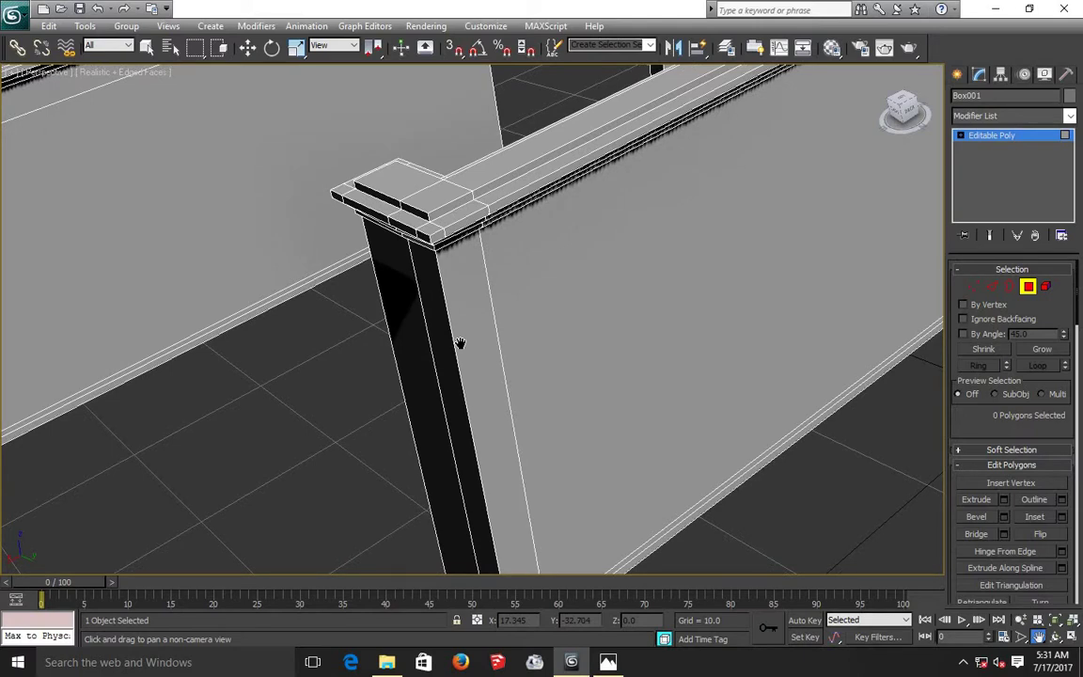
left_click_drag(454, 301, 452, 293)
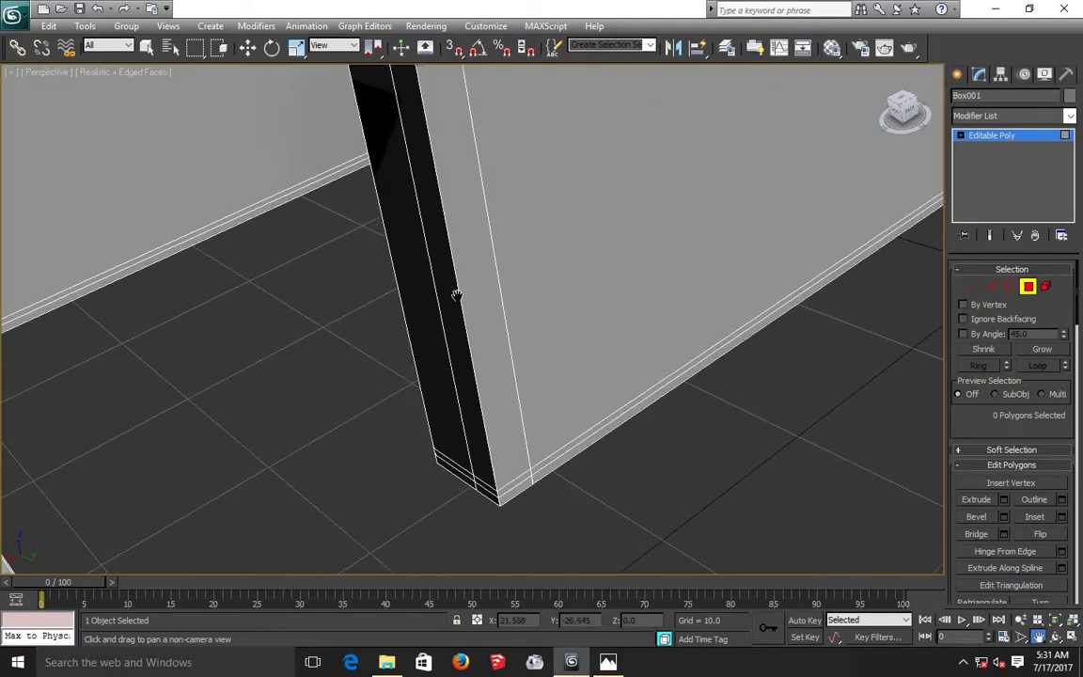
left_click_drag(646, 351, 604, 367)
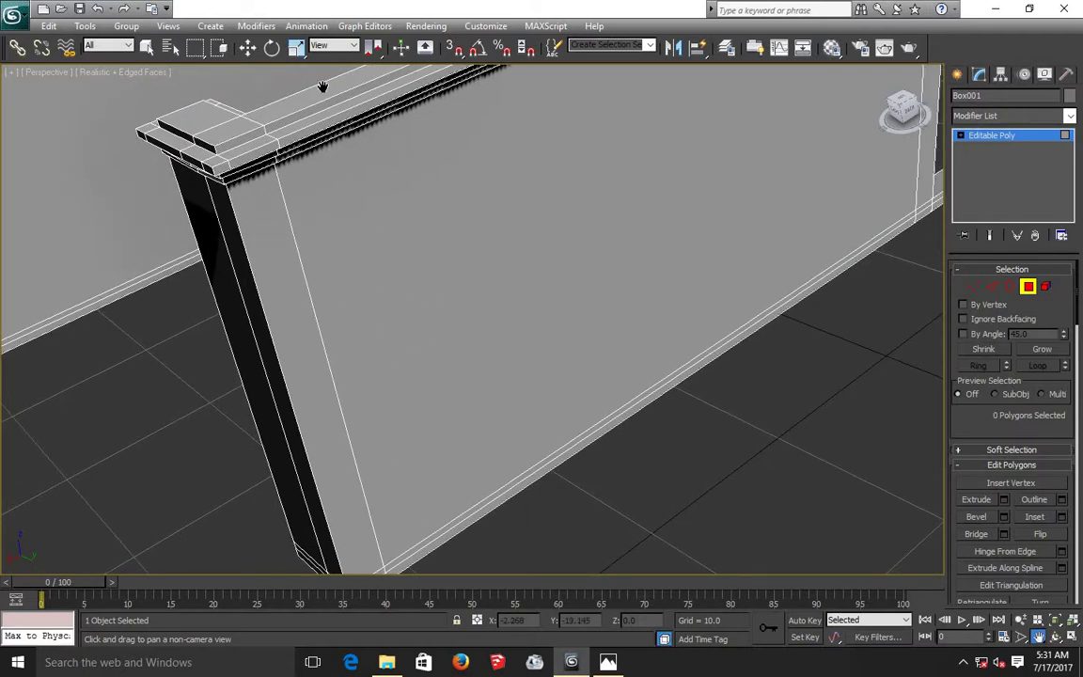
left_click(247, 47)
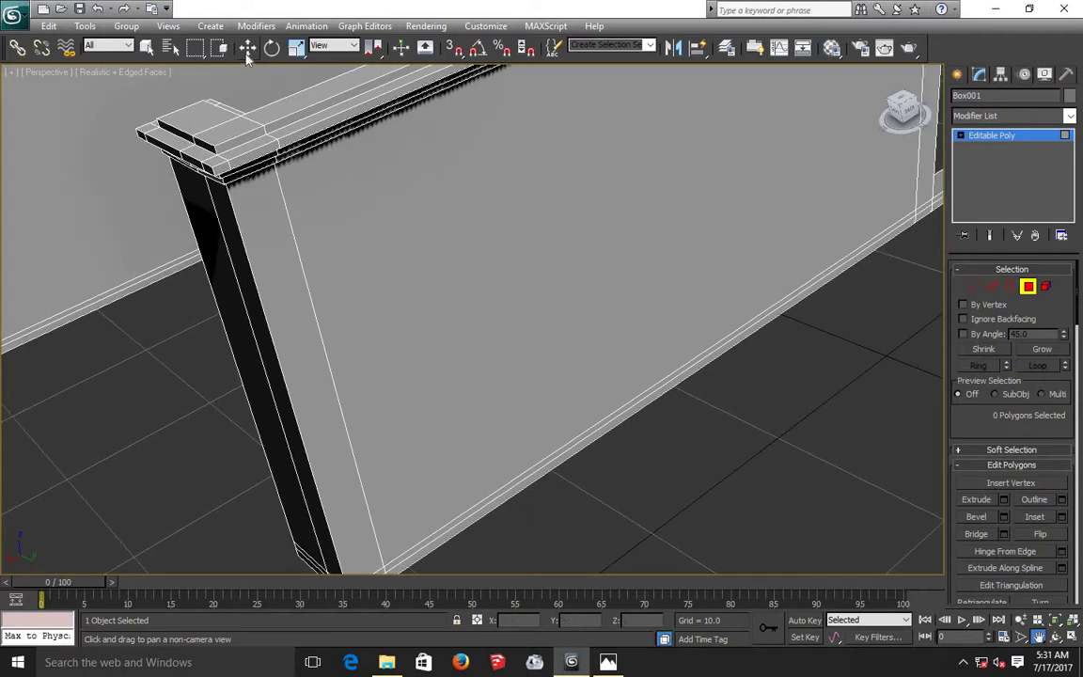
left_click(282, 291)
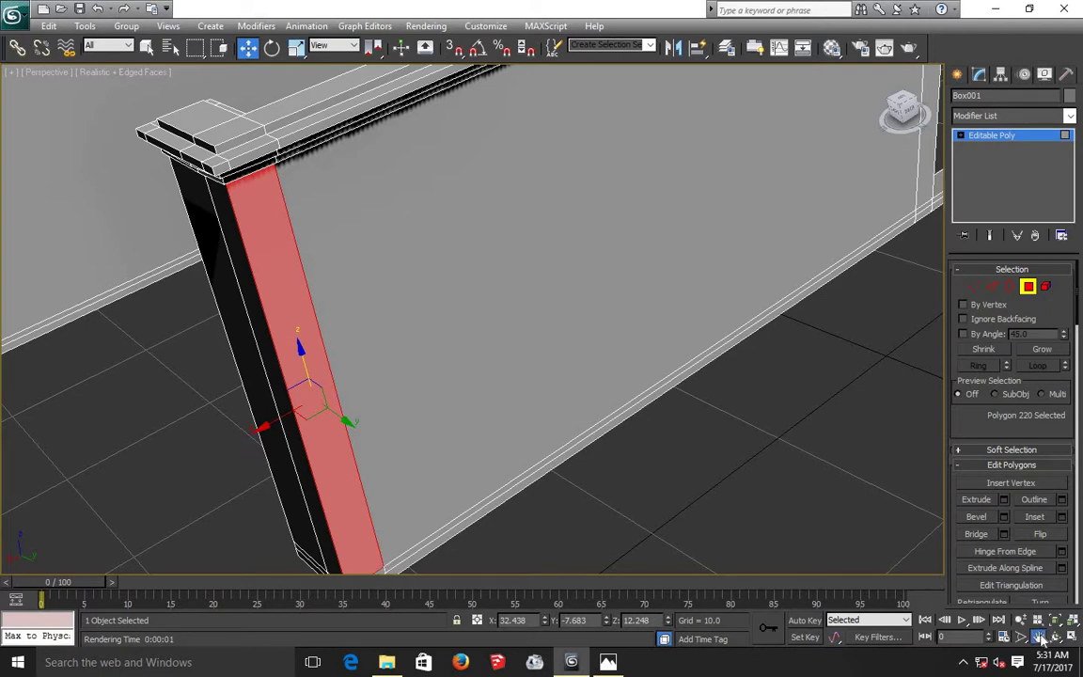
Add the post's top cap faces, undoing the rail faces that were picked by mistake.
key("ctrl+p")
mouse_move(587, 395)
left_mouse_down()
mouse_move(605, 381)
mouse_move(607, 401)
left_mouse_up()
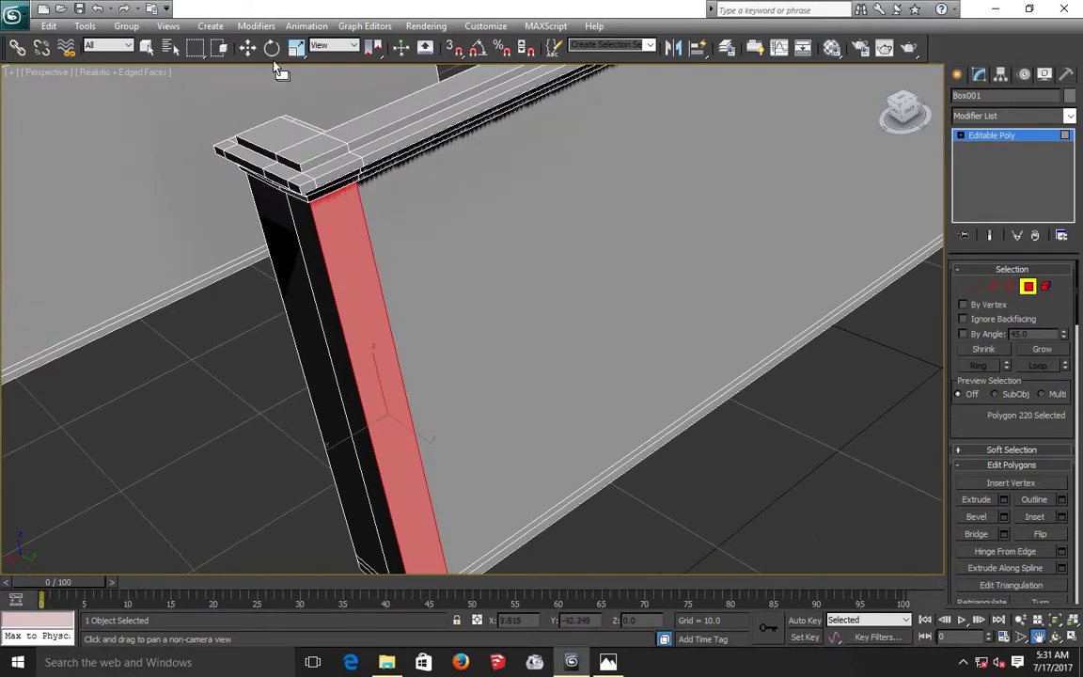
left_click(247, 47)
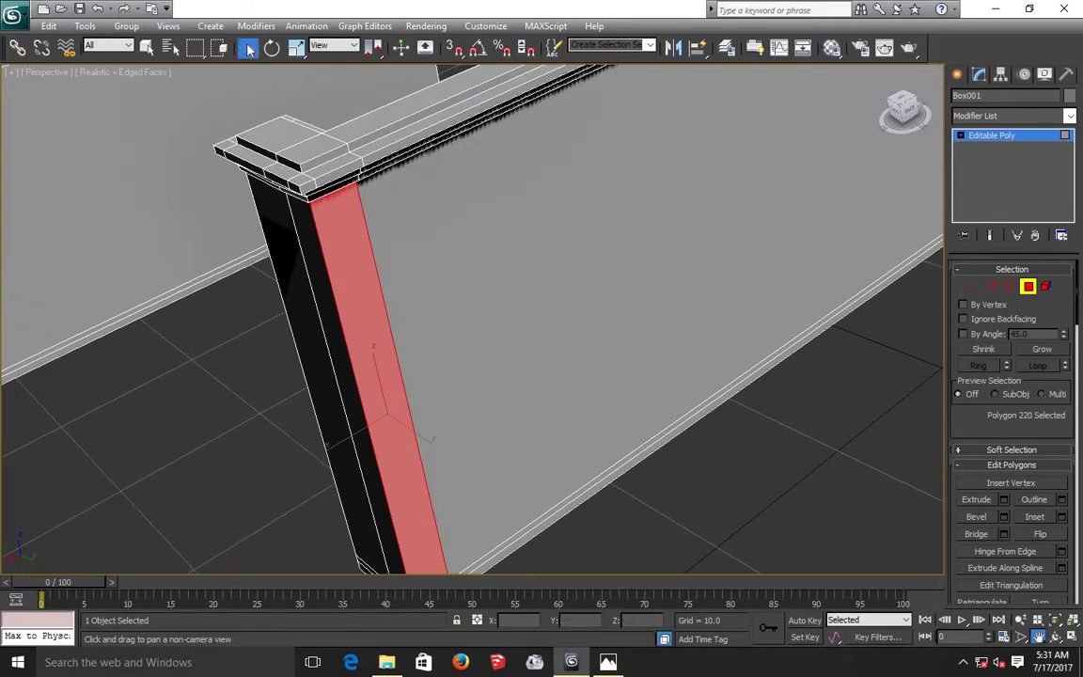
left_click(329, 188, "ctrl")
left_click(331, 186, "ctrl")
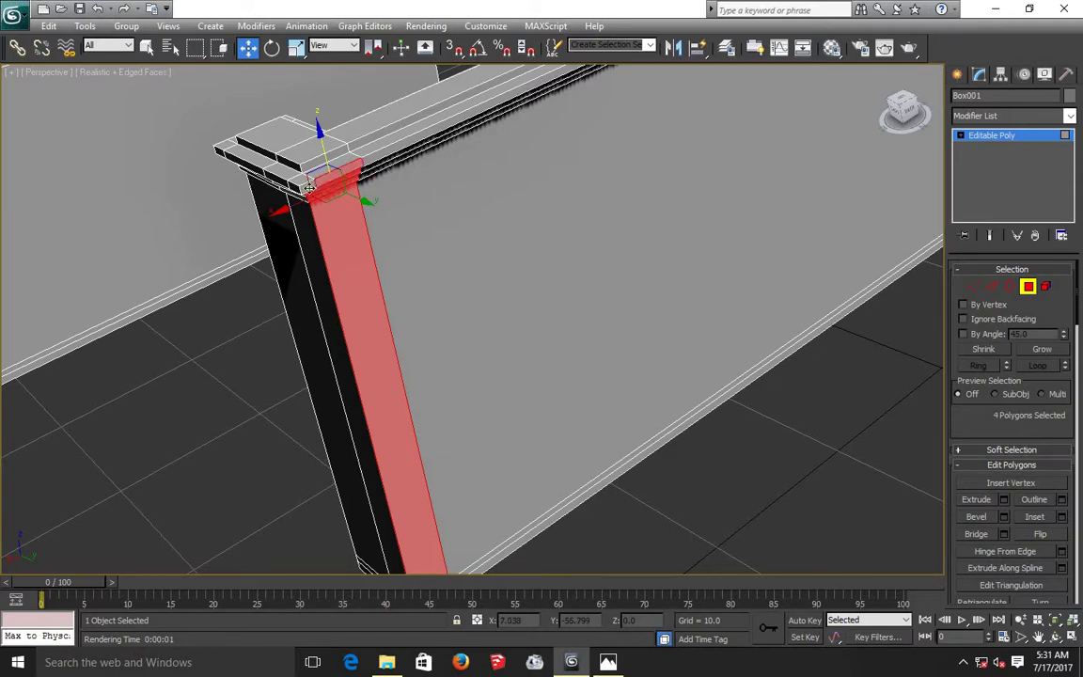
left_click(325, 174, "ctrl")
left_click(318, 167, "ctrl")
left_click(314, 162, "ctrl")
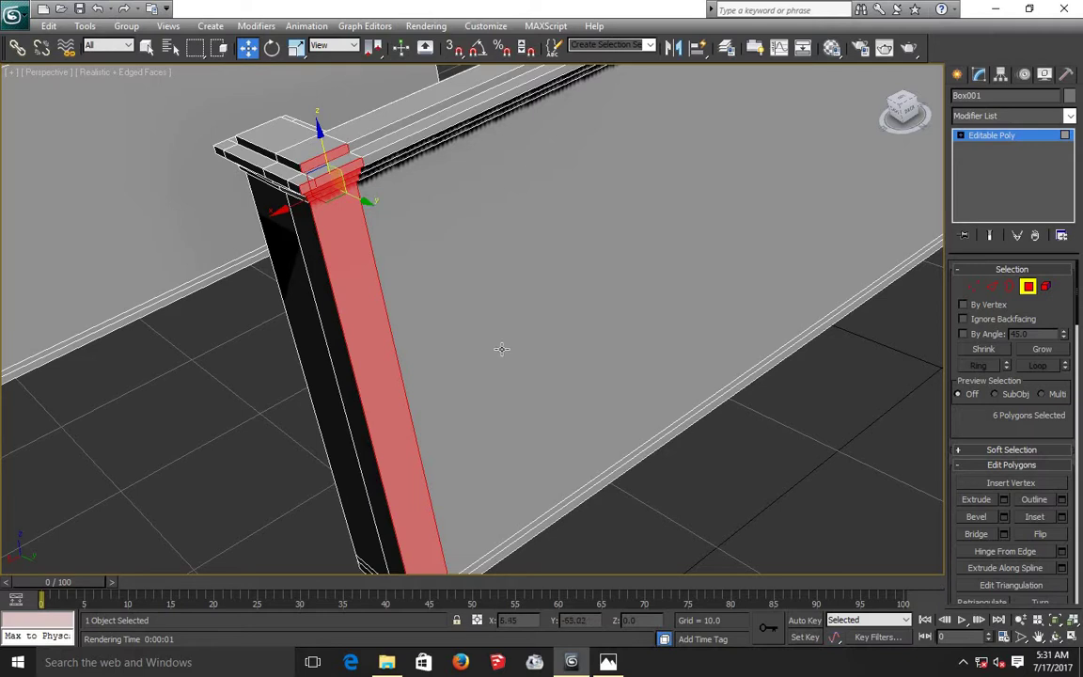
left_click(366, 149, "ctrl")
left_click(373, 161, "ctrl")
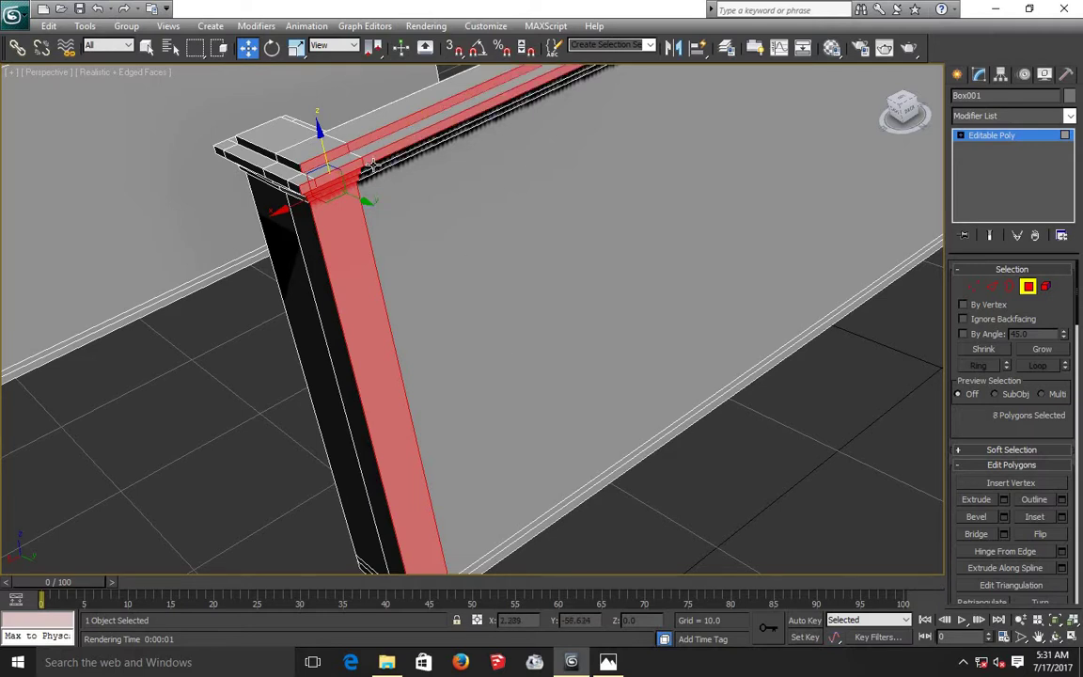
left_click(373, 168, "ctrl")
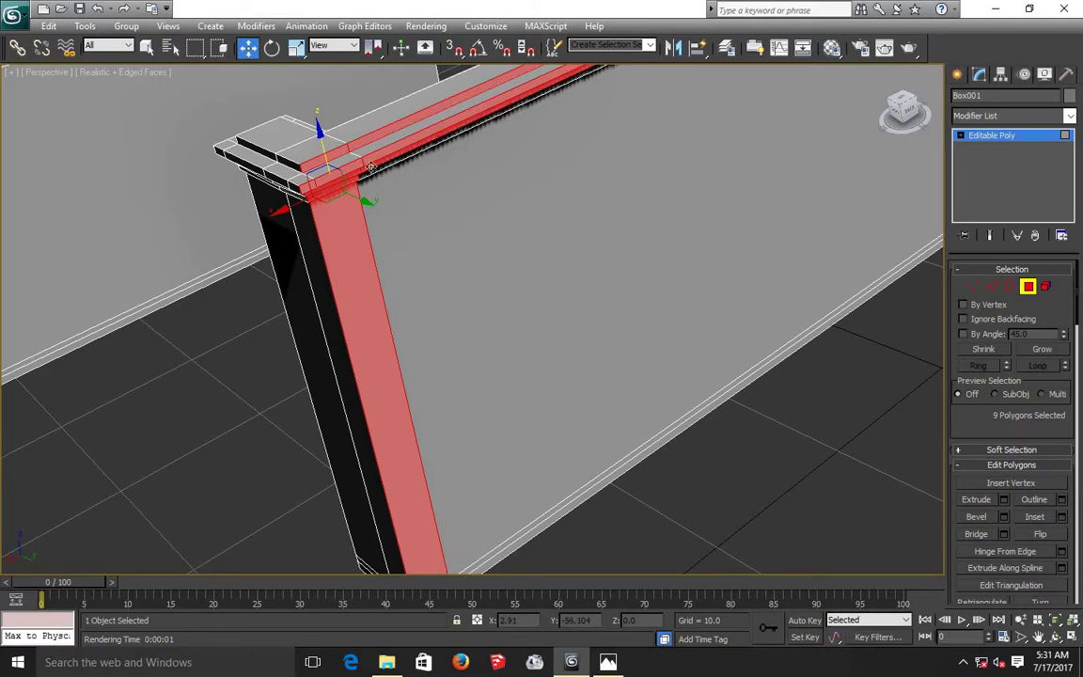
key("ctrl+z")
key("ctrl+z")
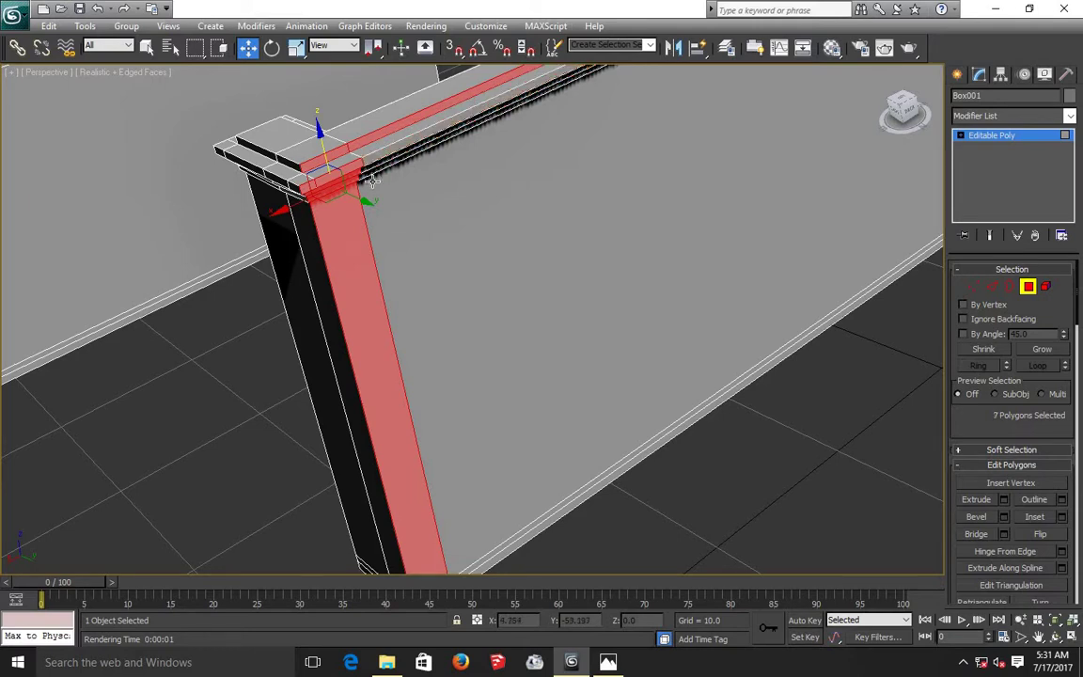
key("ctrl+z")
Add the post's bottom cap faces, then pan across the partition wall.
scroll(418, 237, "down", 5)
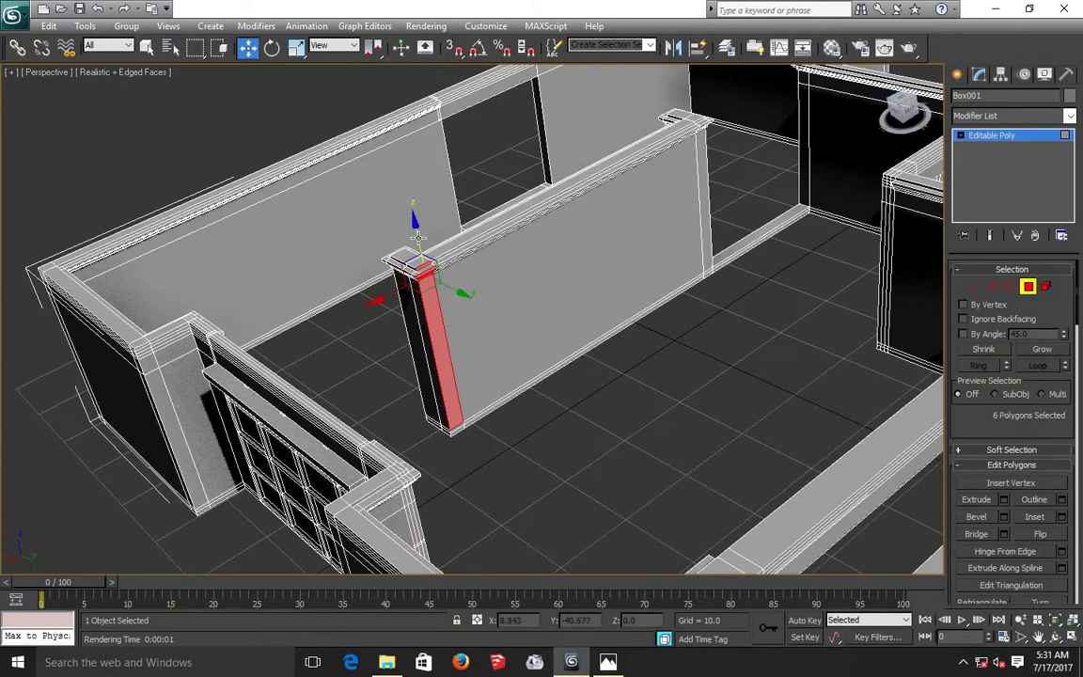
left_click(1038, 636)
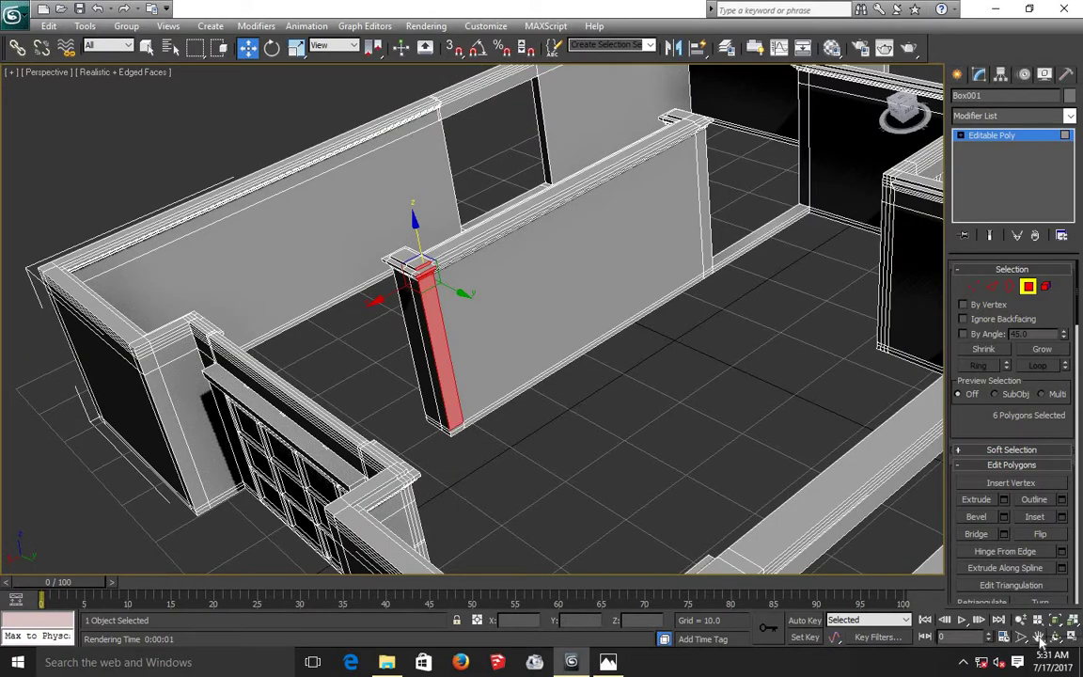
left_click_drag(592, 489, 576, 398)
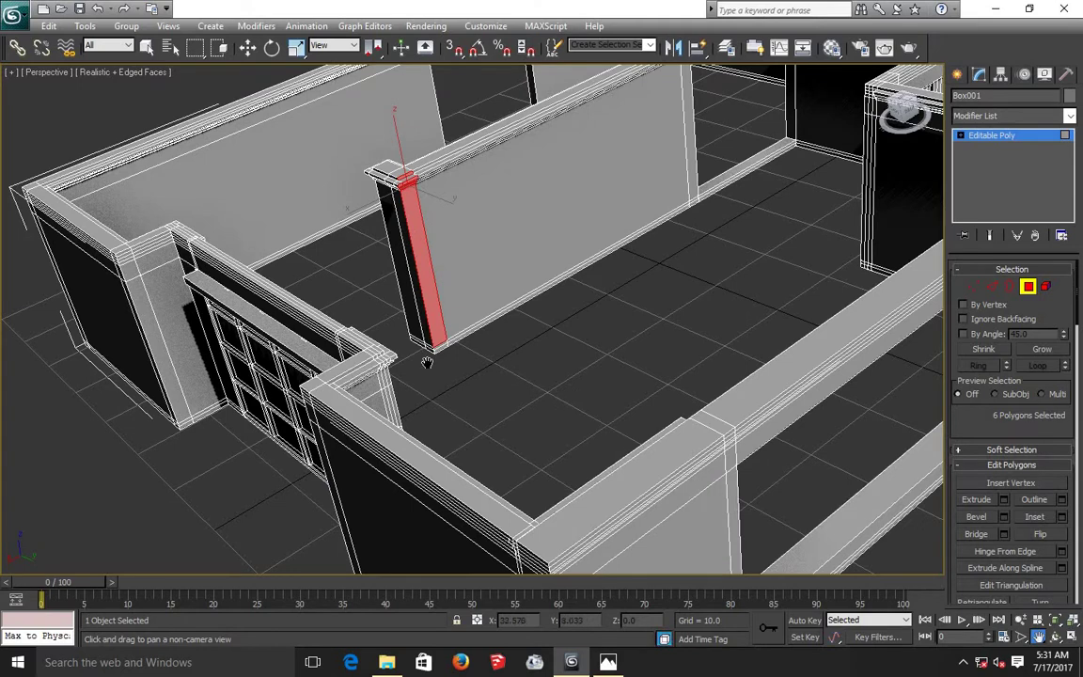
scroll(425, 363, "up", 8)
scroll(426, 365, "down", 6)
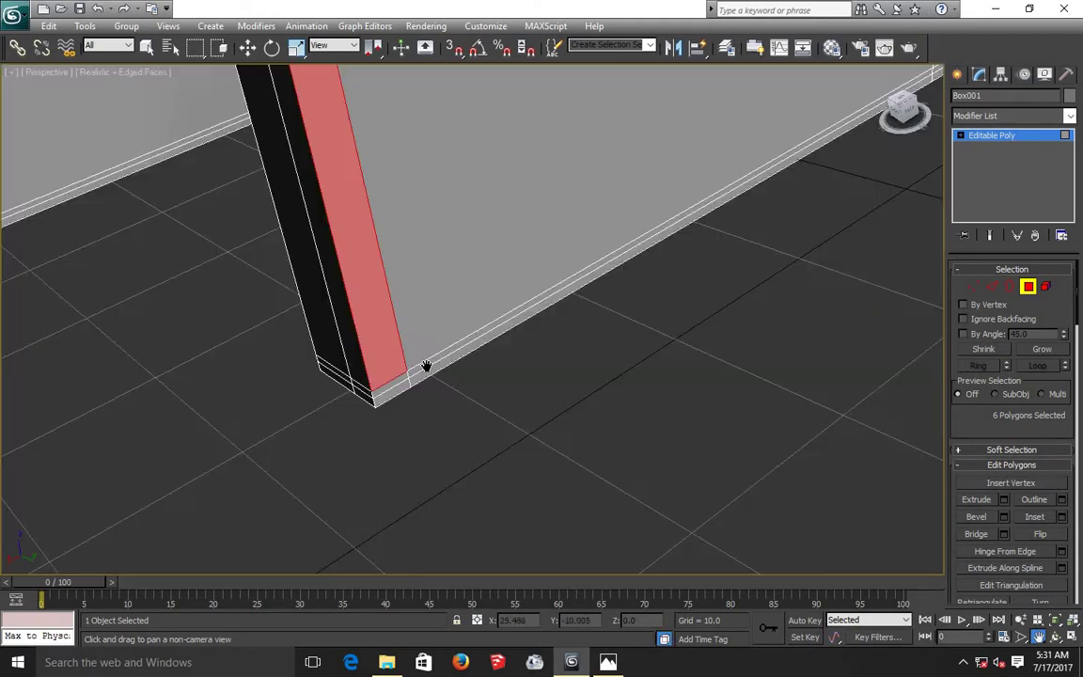
left_click_drag(426, 365, 436, 368)
key("w")
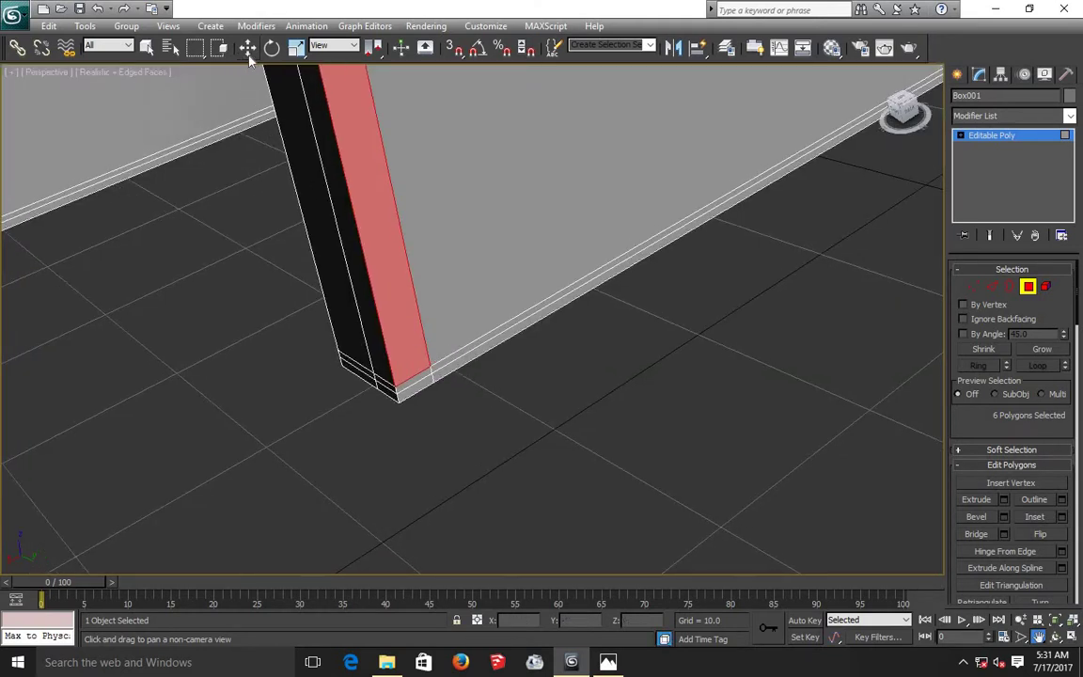
left_click(423, 386, "ctrl")
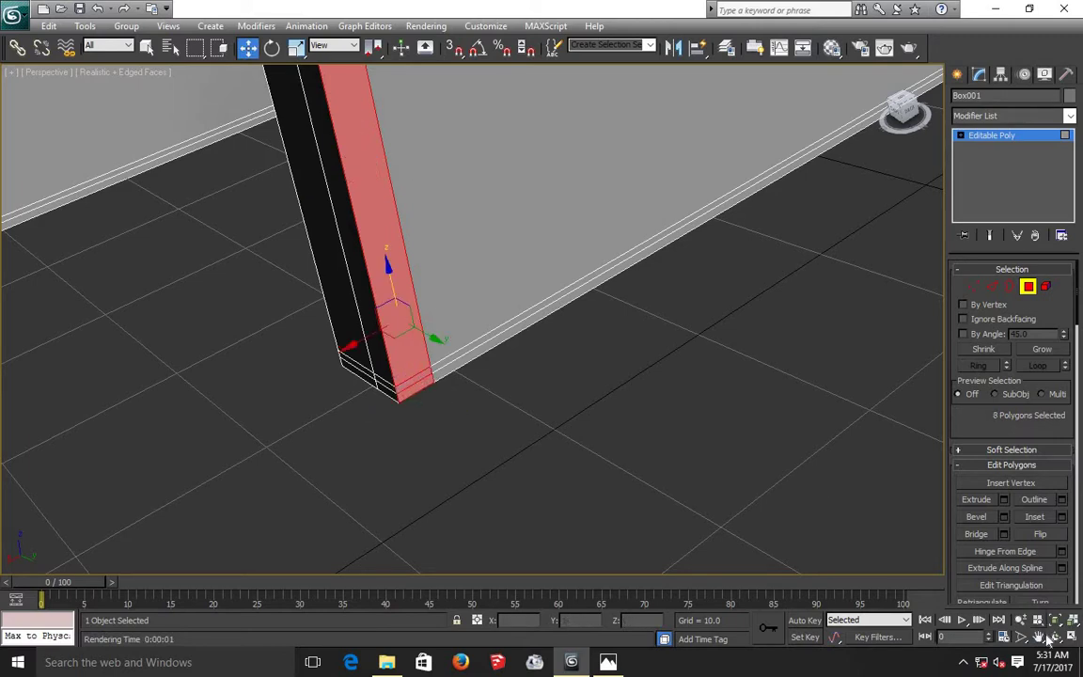
left_click(1037, 636)
left_click_drag(749, 143, 481, 314)
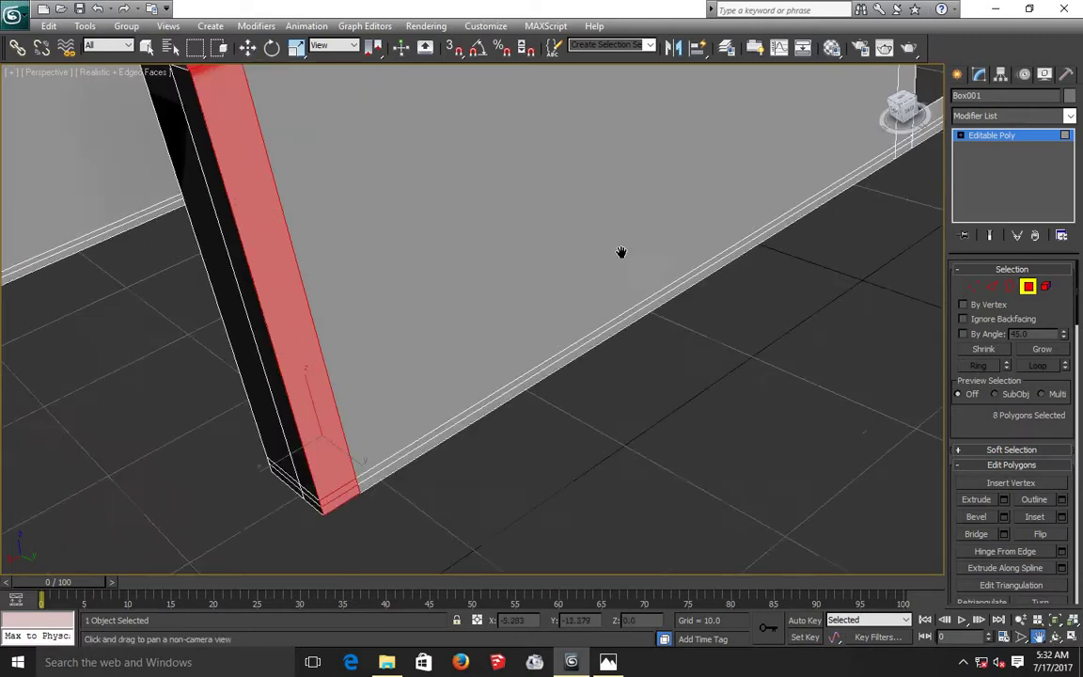
scroll(480, 314, "down", 5)
scroll(481, 314, "down", 2)
Add the second post's top, front-edge, front and bottom faces, previewing a 0.717 extrusion of 15 faces.
scroll(493, 314, "down", 2)
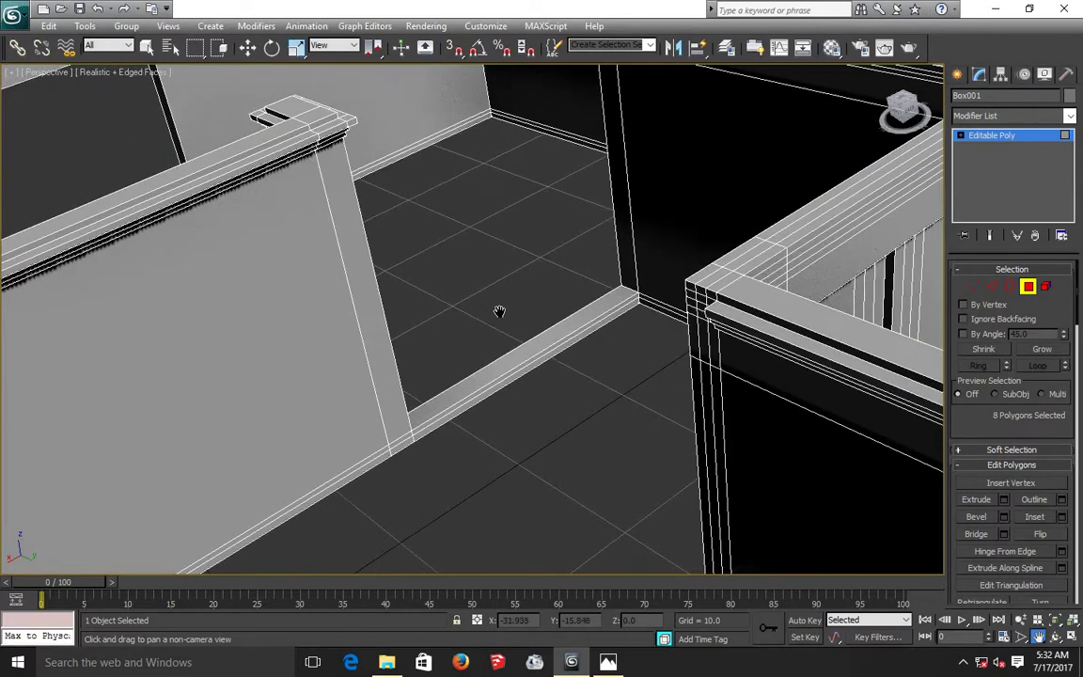
left_click(249, 49)
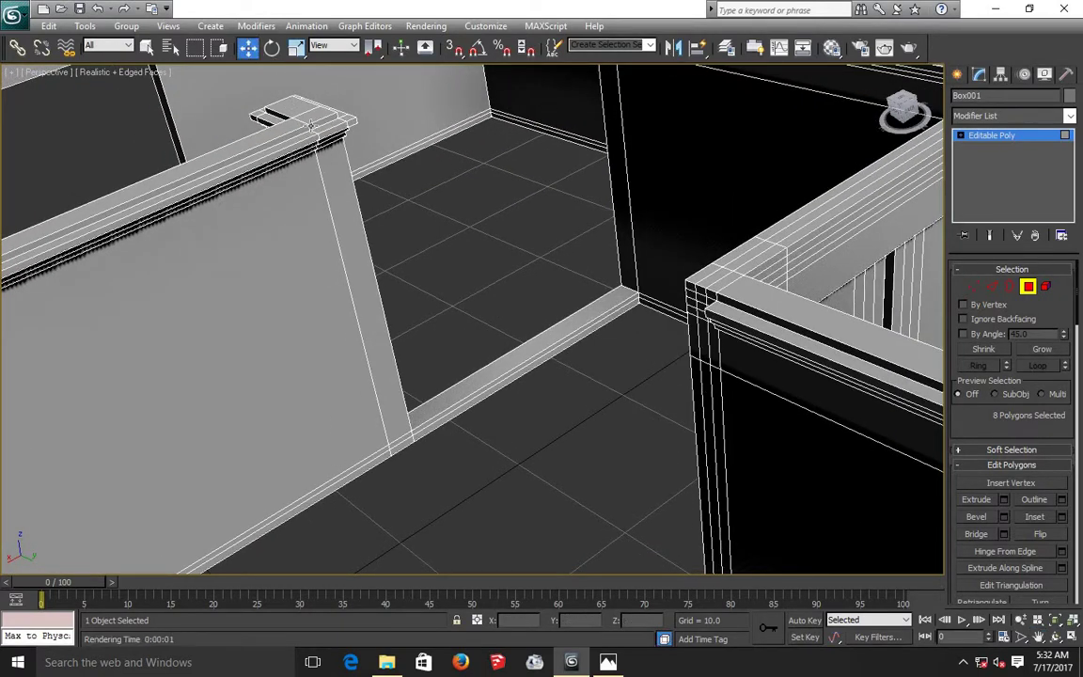
left_click(315, 124, "ctrl")
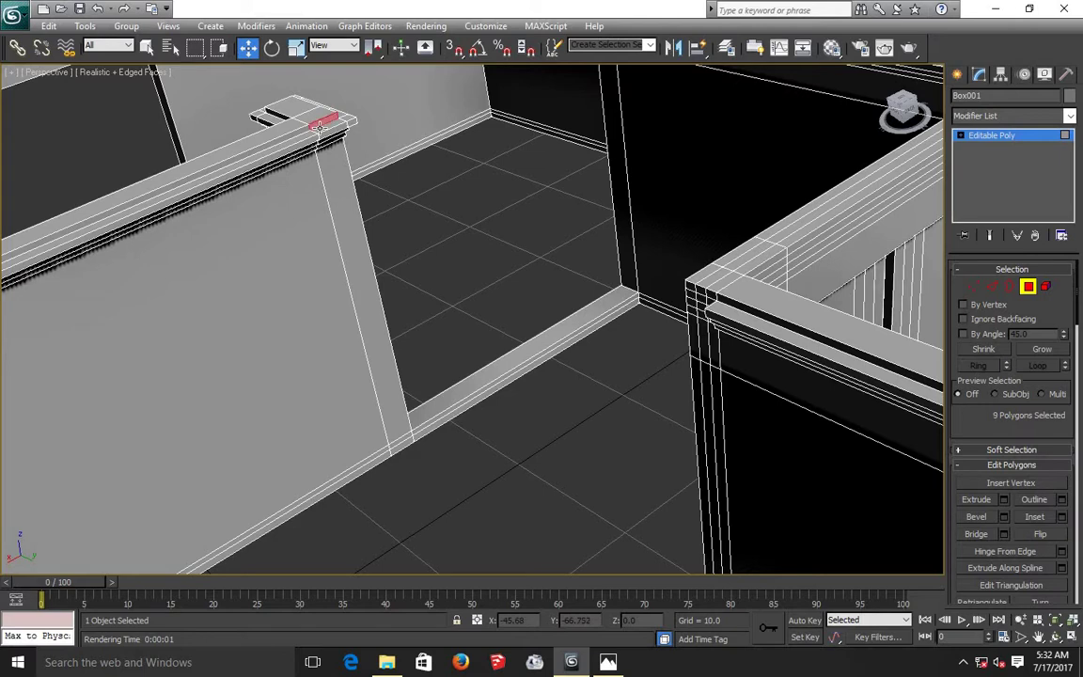
left_click(331, 138, "ctrl")
left_click(327, 142, "ctrl")
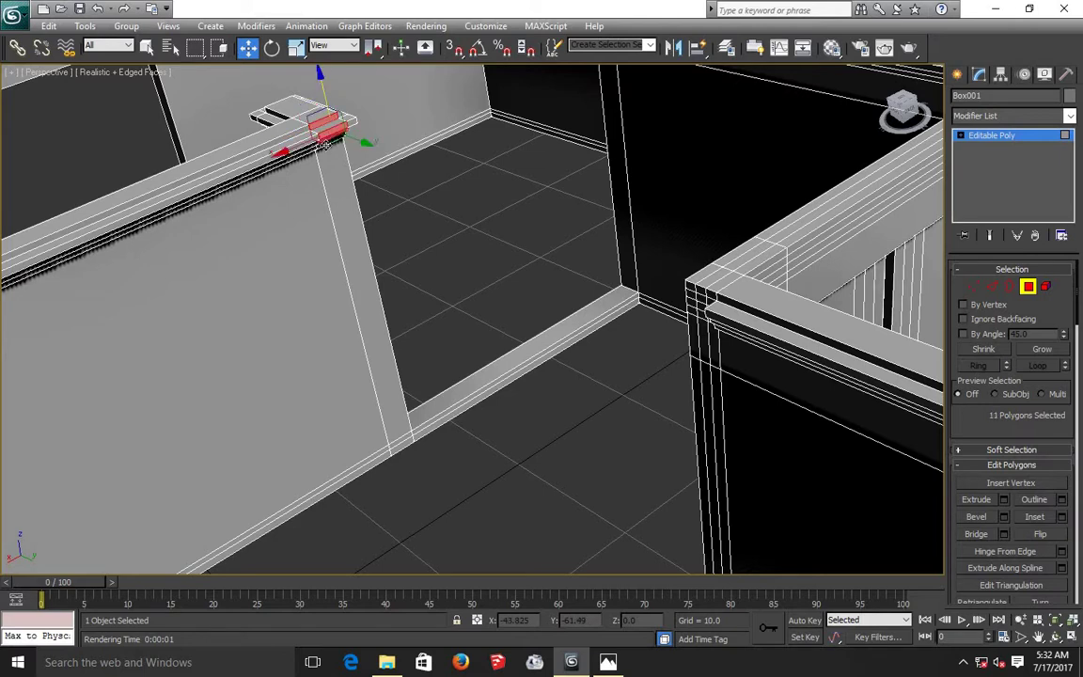
left_click(334, 152, "ctrl")
left_click(335, 157, "ctrl")
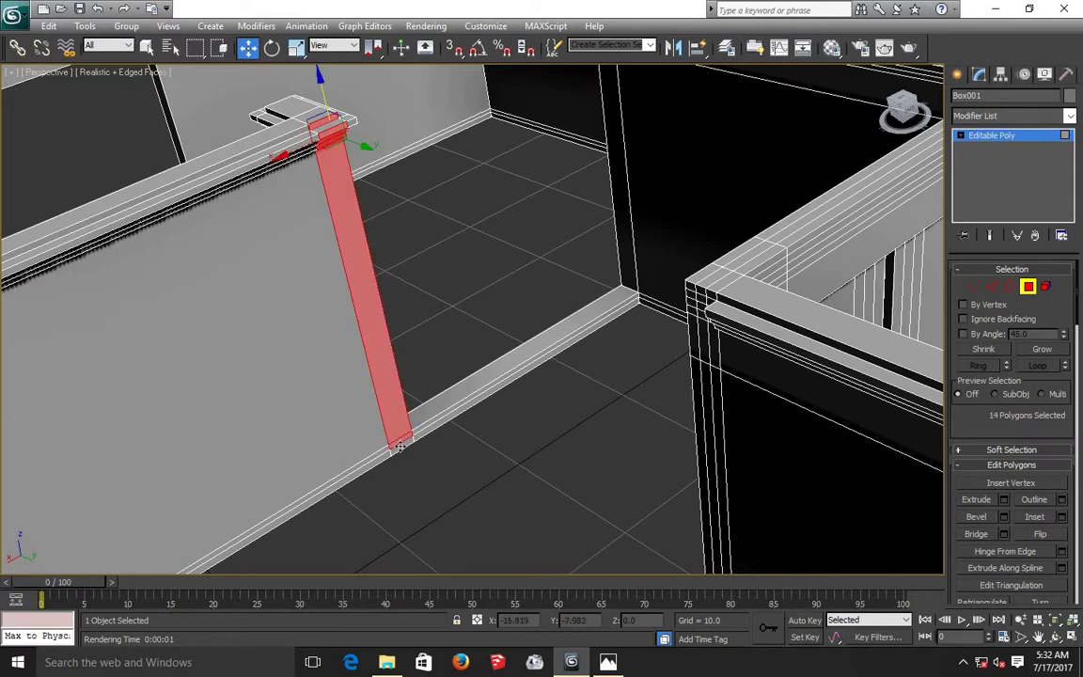
left_click(399, 446, "ctrl")
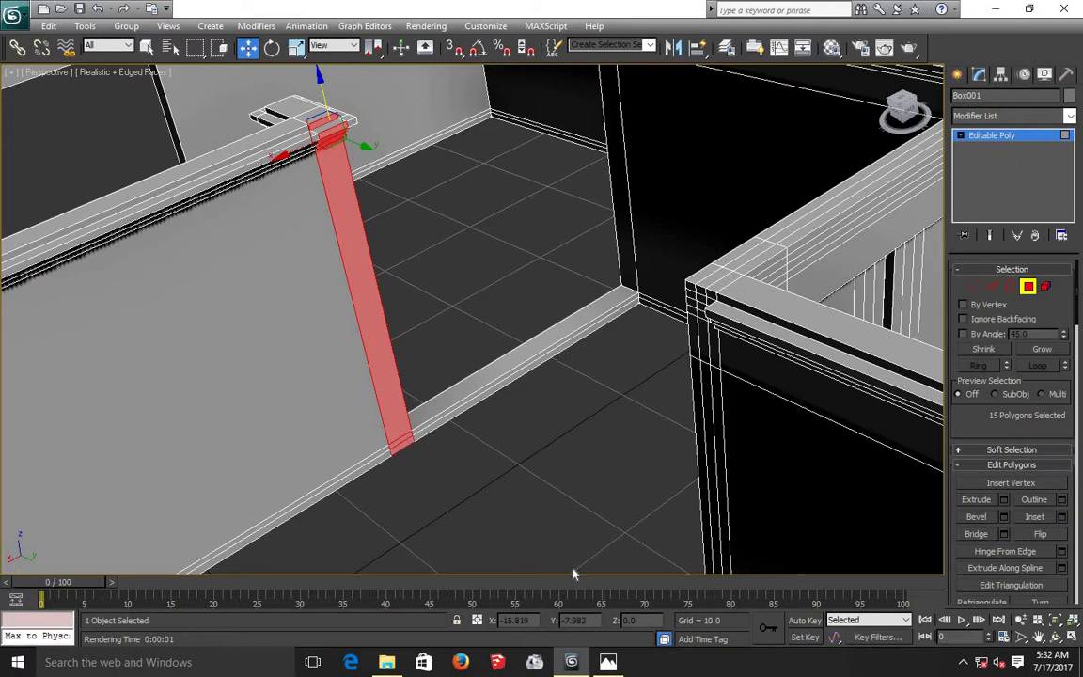
left_click(1005, 500)
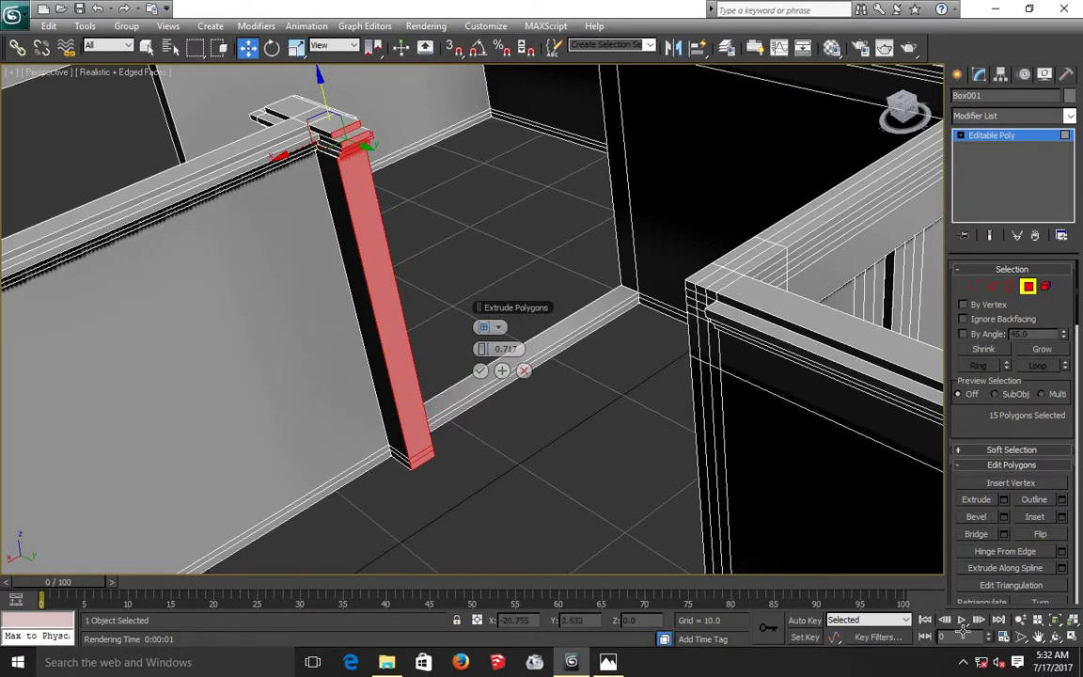
Inspect the 15-face post extrusion from another angle and commit it at 0.717.
left_click(1055, 637)
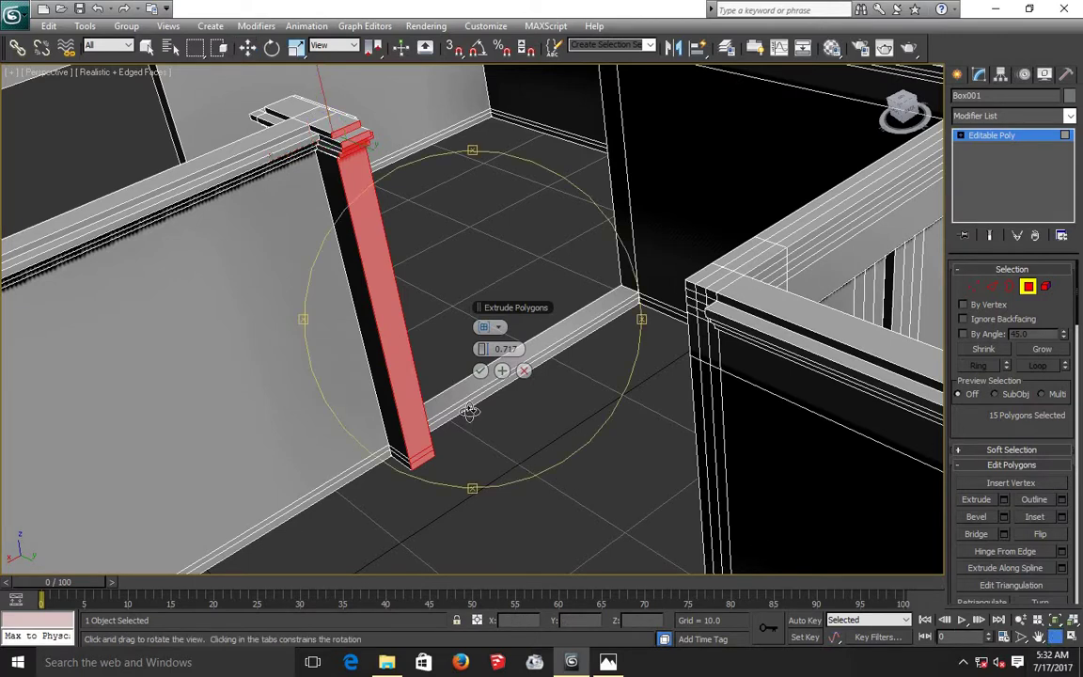
mouse_move(361, 273)
left_mouse_down()
mouse_move(397, 287)
mouse_move(369, 290)
mouse_move(403, 308)
mouse_move(355, 318)
mouse_move(310, 310)
mouse_move(348, 313)
left_mouse_up()
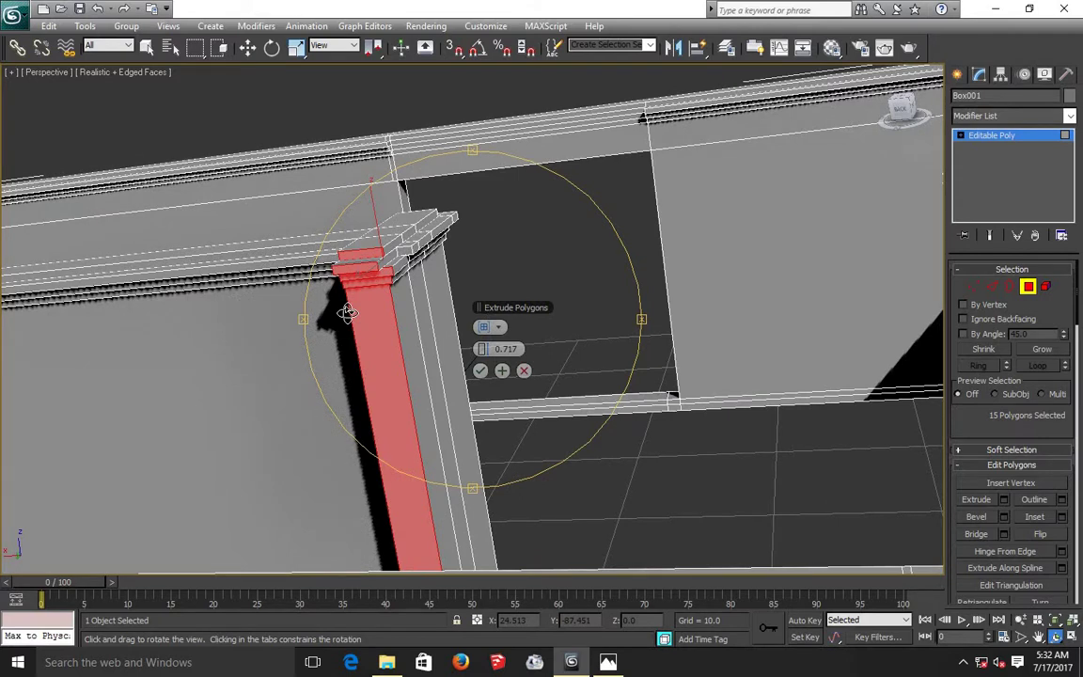
left_click(479, 372)
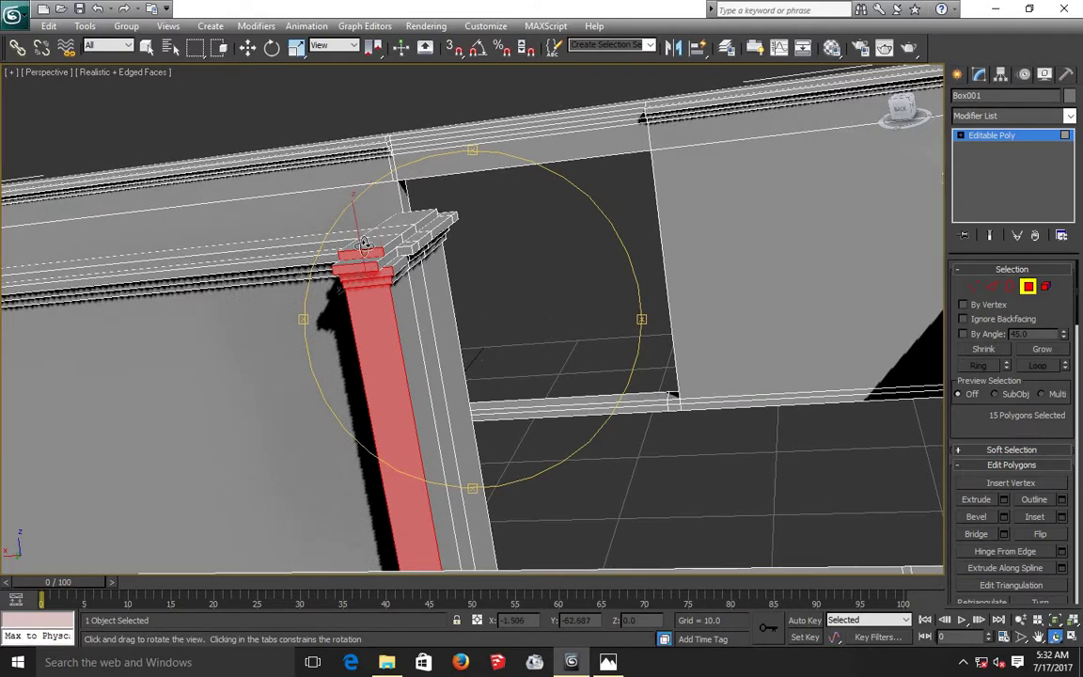
Select the post's small top cap face and extrude it by 0.717.
left_click(247, 48)
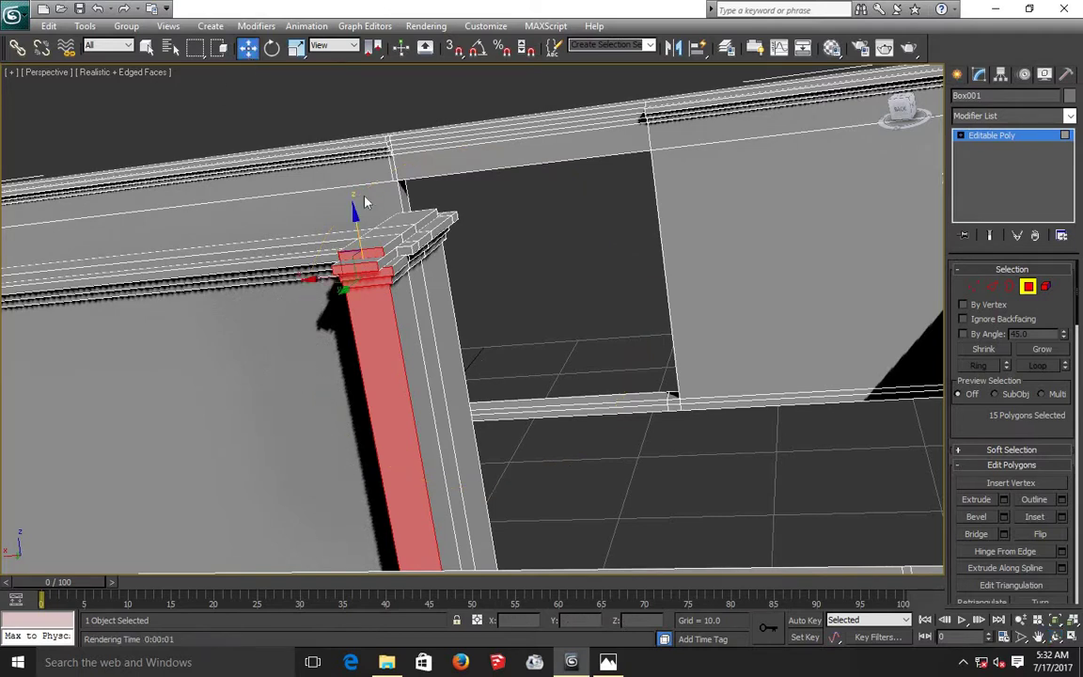
left_click(402, 252)
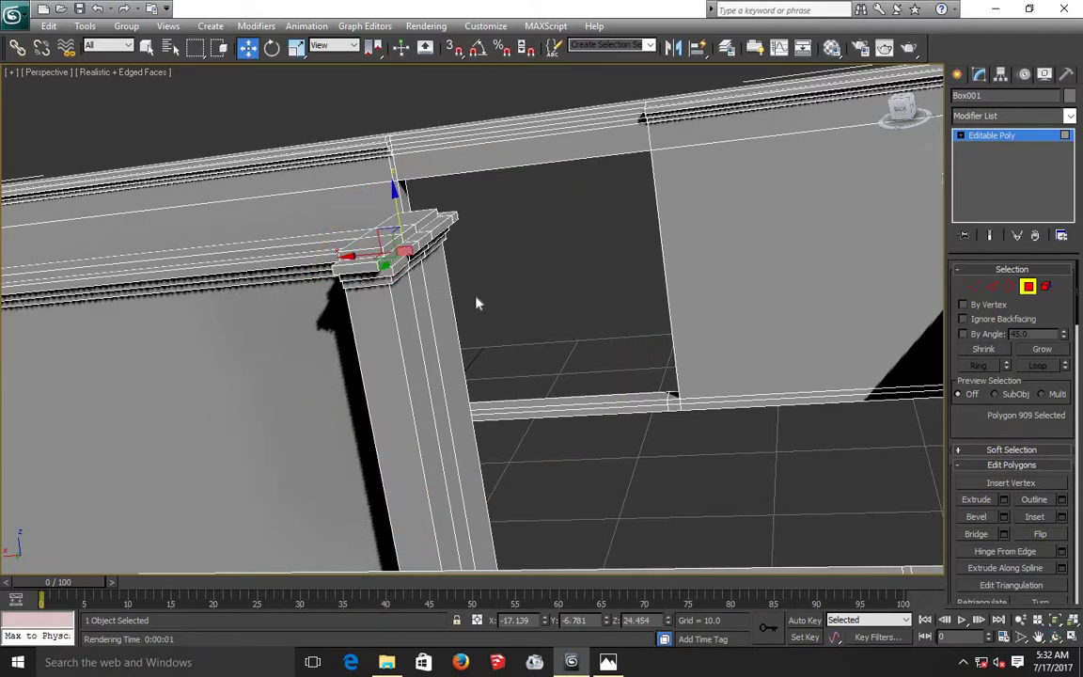
left_click(1004, 500)
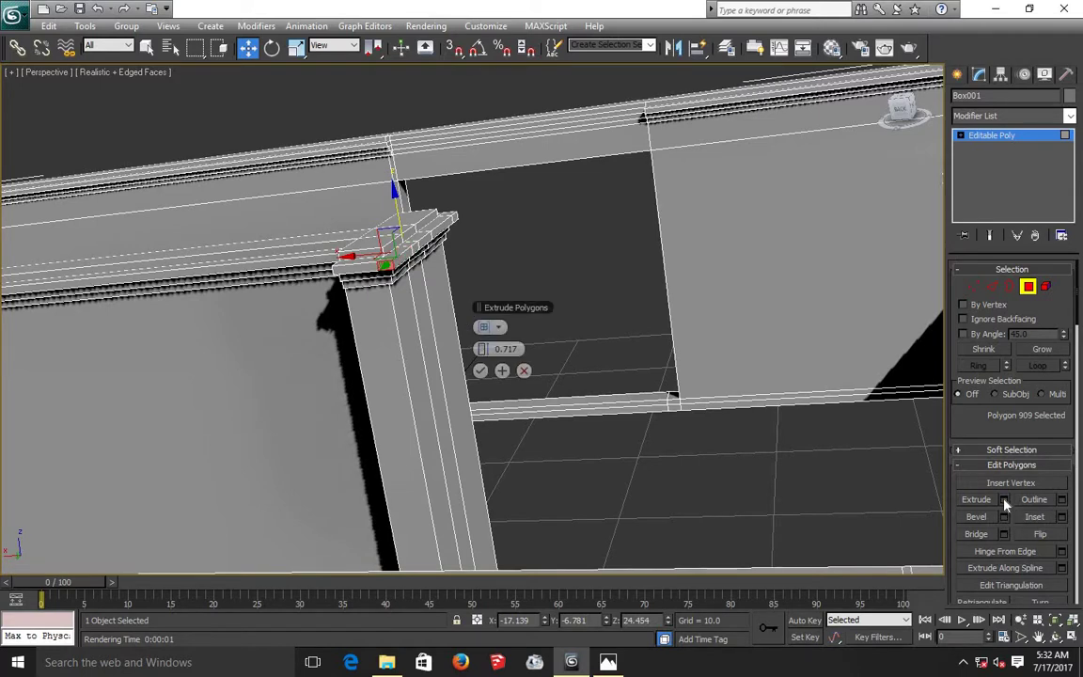
left_click(480, 370)
left_click(560, 468)
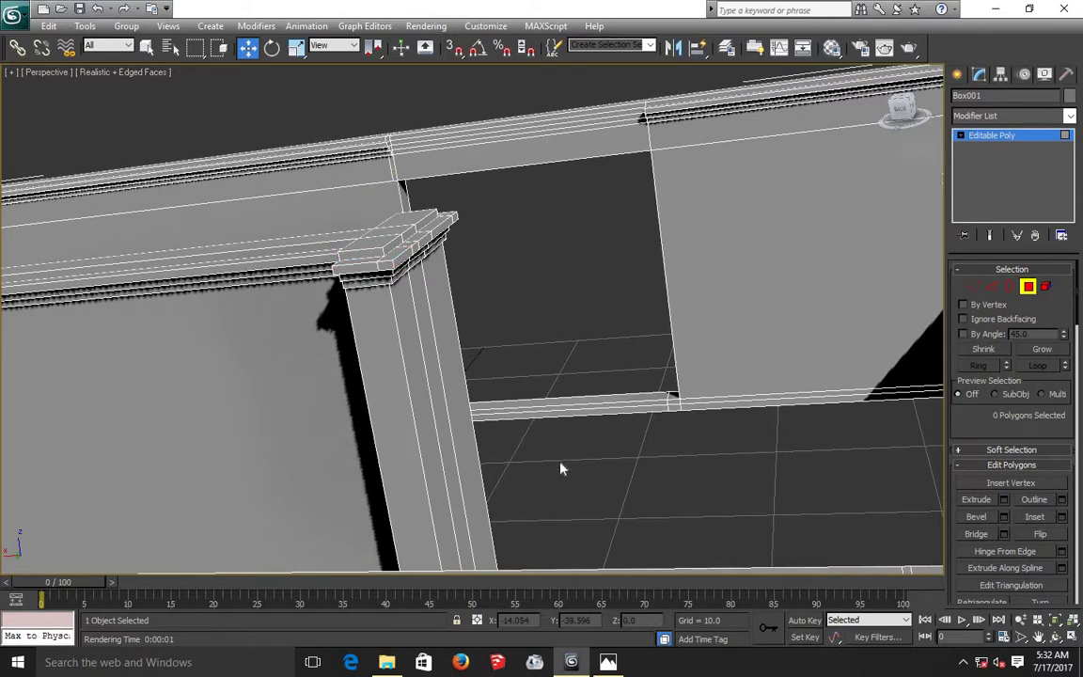
scroll(561, 468, "down", 5)
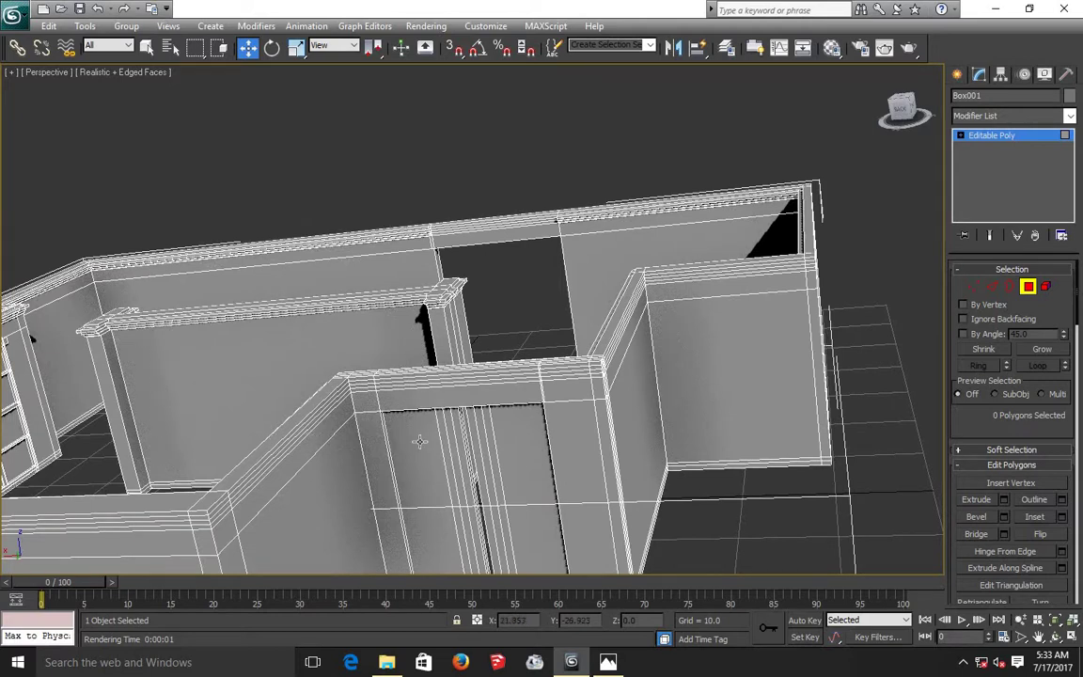
left_click(1039, 636)
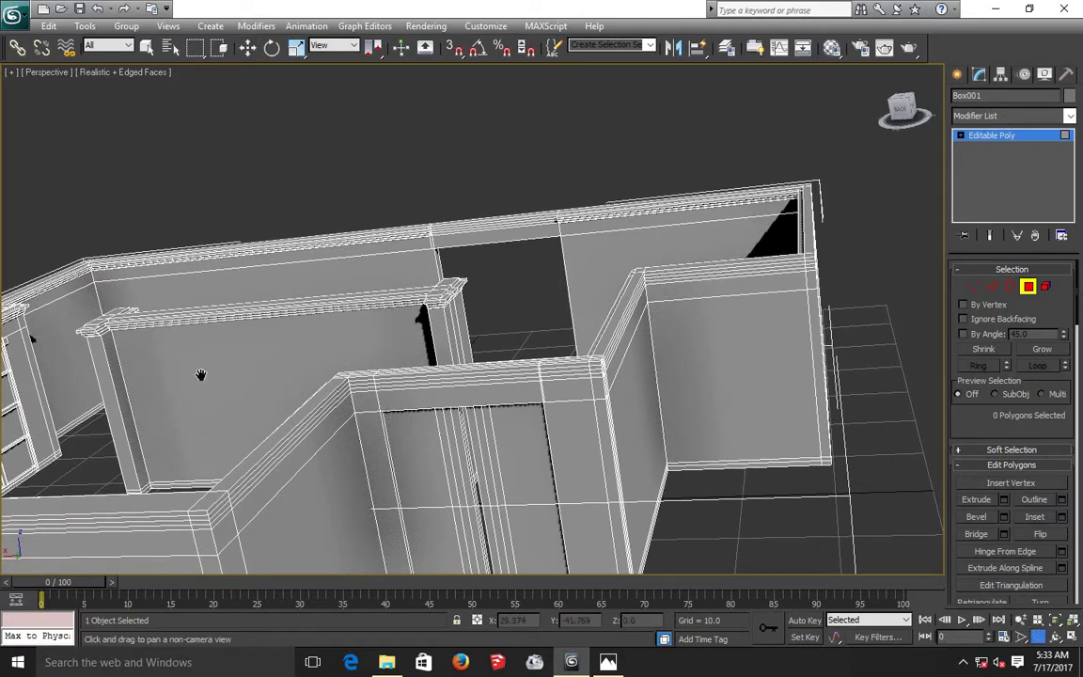
left_click_drag(229, 333, 351, 351)
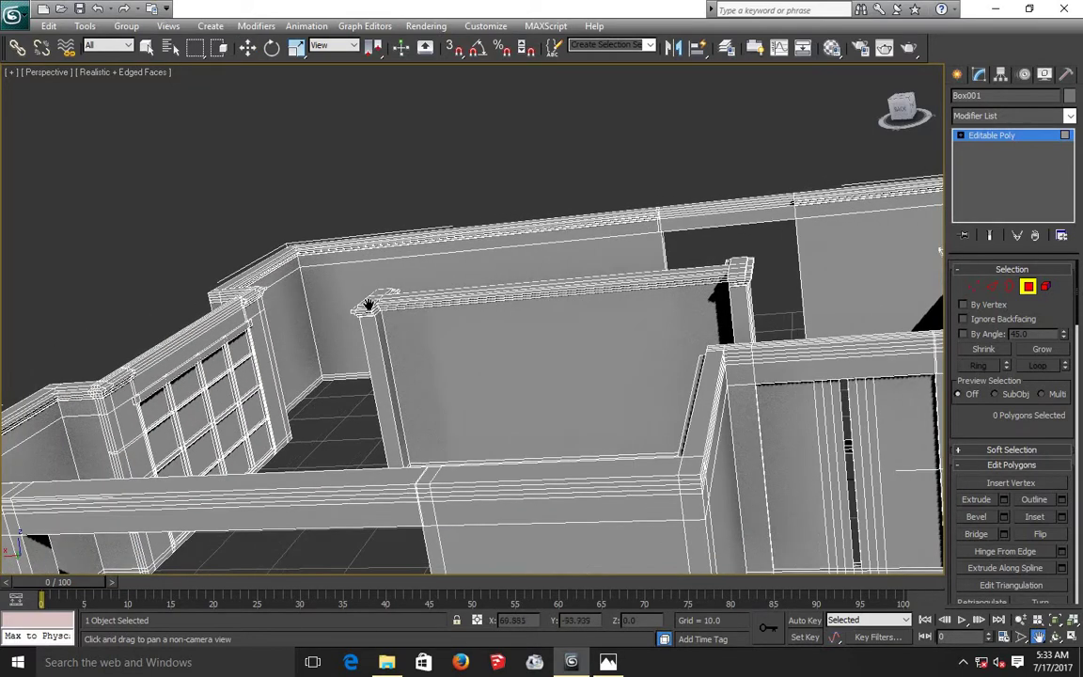
scroll(368, 306, "up", 5)
scroll(314, 334, "down", 5)
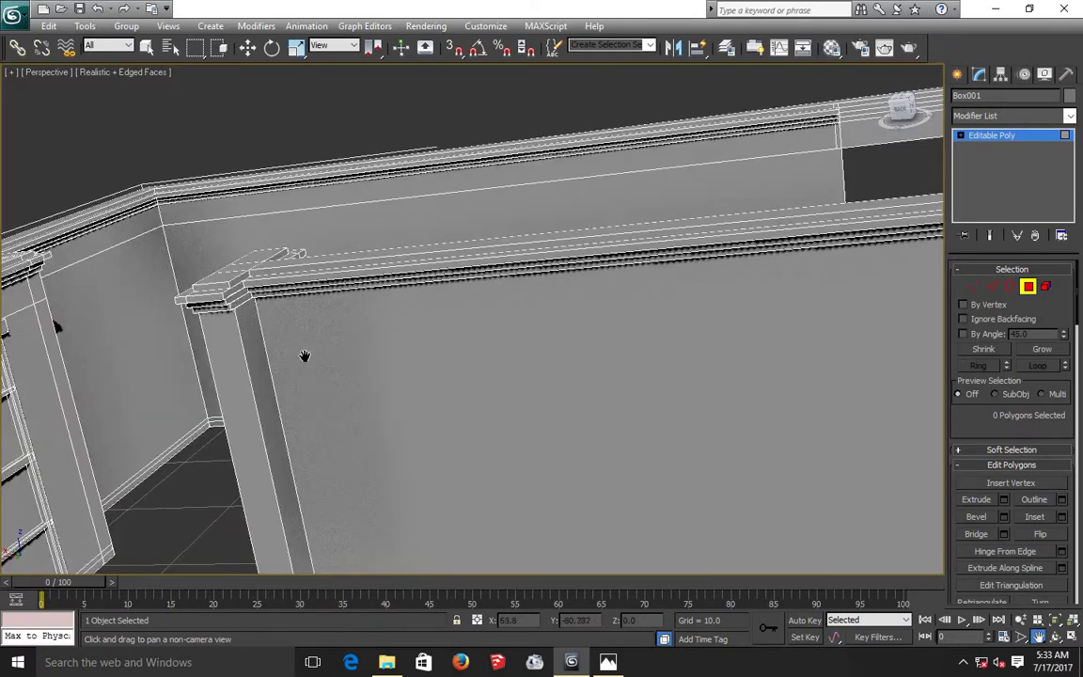
scroll(326, 357, "up", 2)
scroll(326, 355, "up", 1)
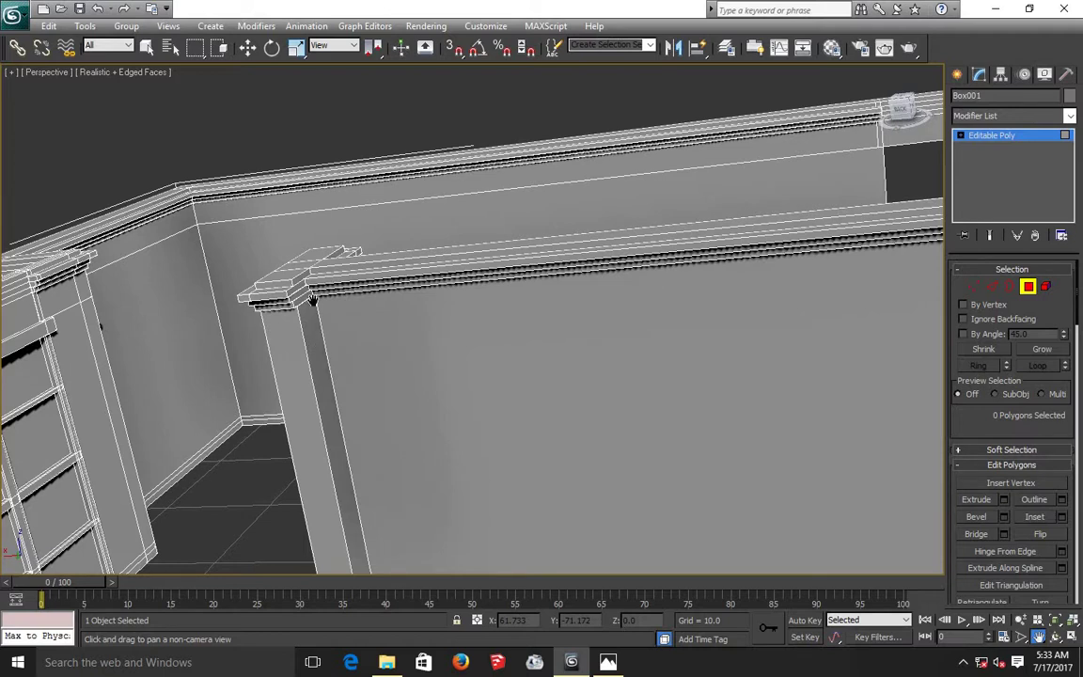
scroll(313, 299, "up", 3)
scroll(367, 437, "down", 3)
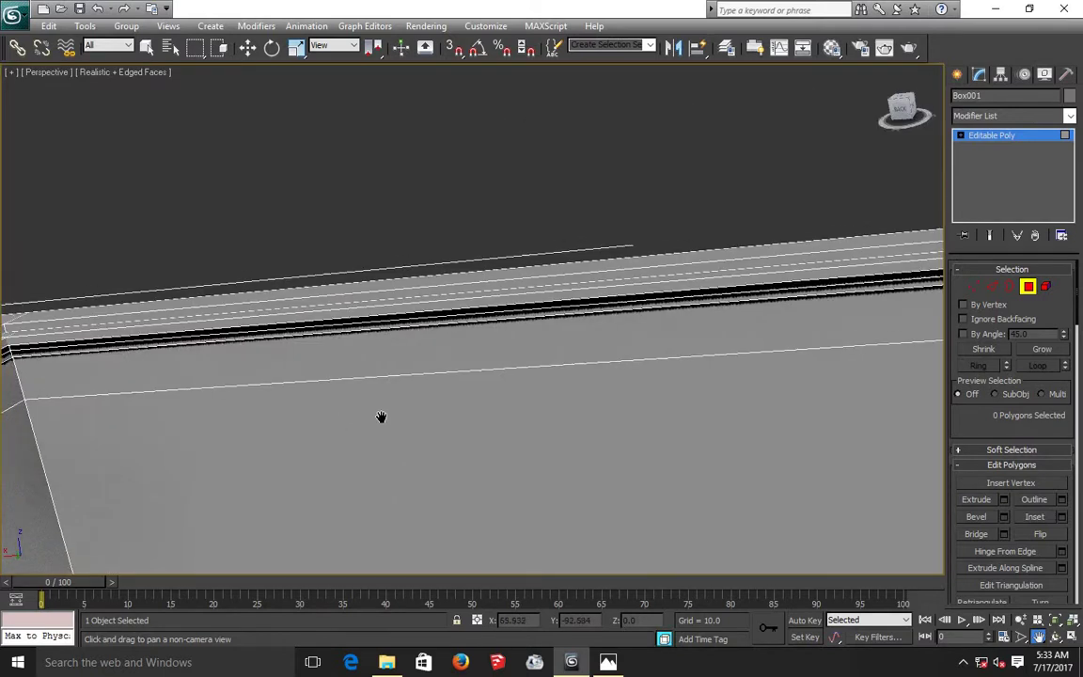
scroll(413, 404, "down", 2)
scroll(448, 391, "down", 3)
scroll(522, 384, "down", 1)
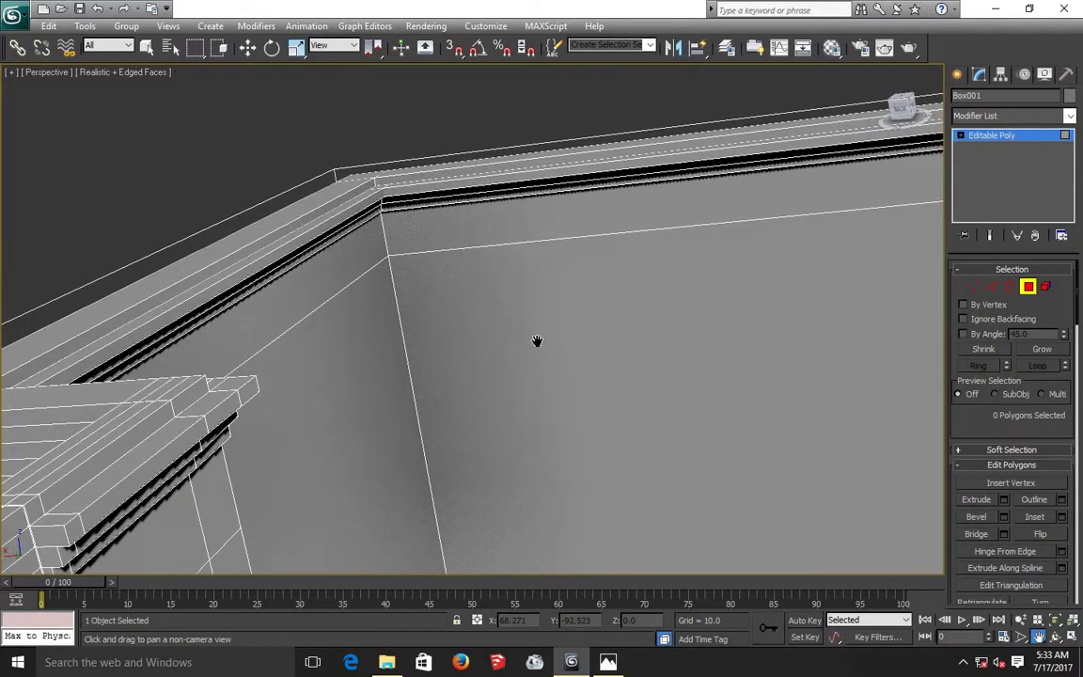
scroll(537, 343, "up", 1)
scroll(414, 346, "up", 3)
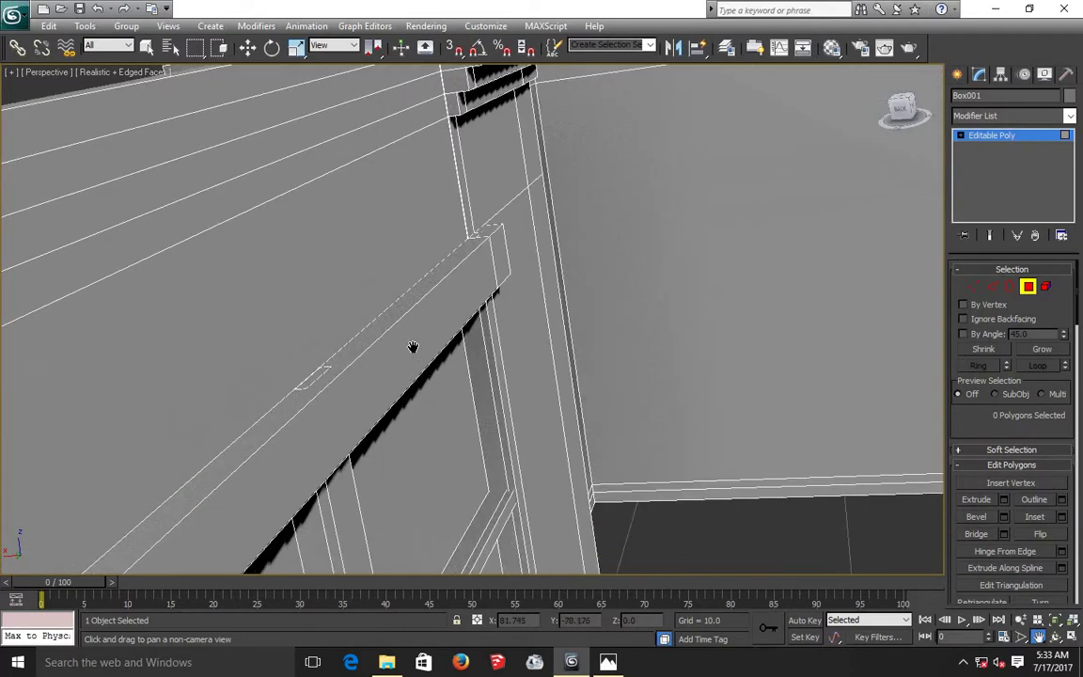
middle_click_drag(411, 355, 410, 359)
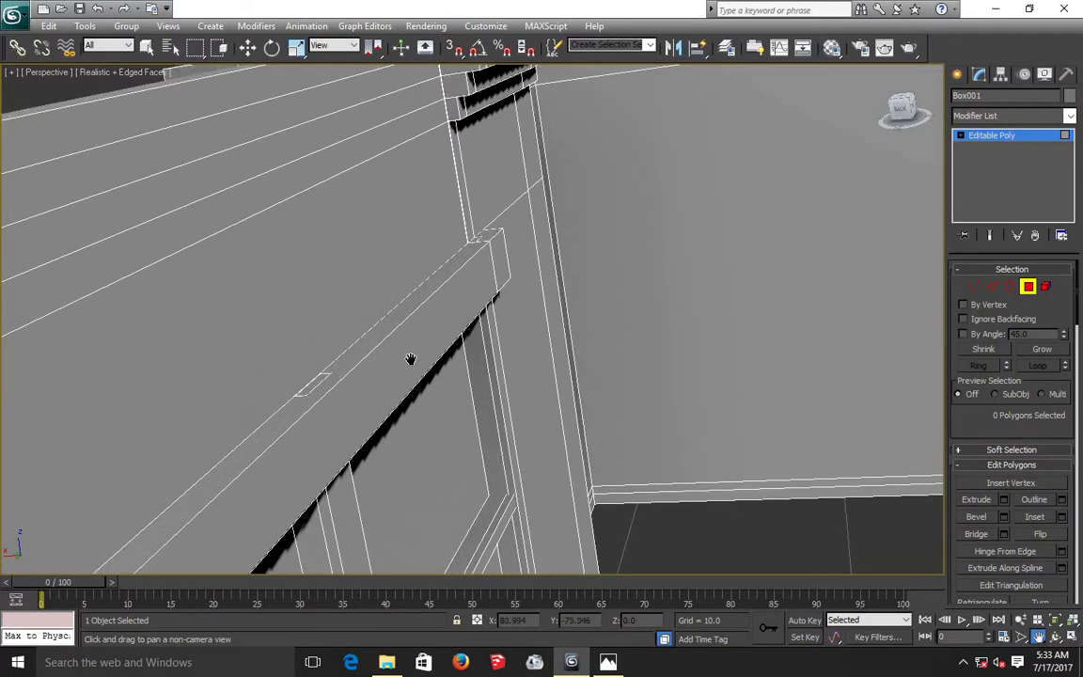
scroll(410, 359, "down", 5)
scroll(324, 382, "up", 1)
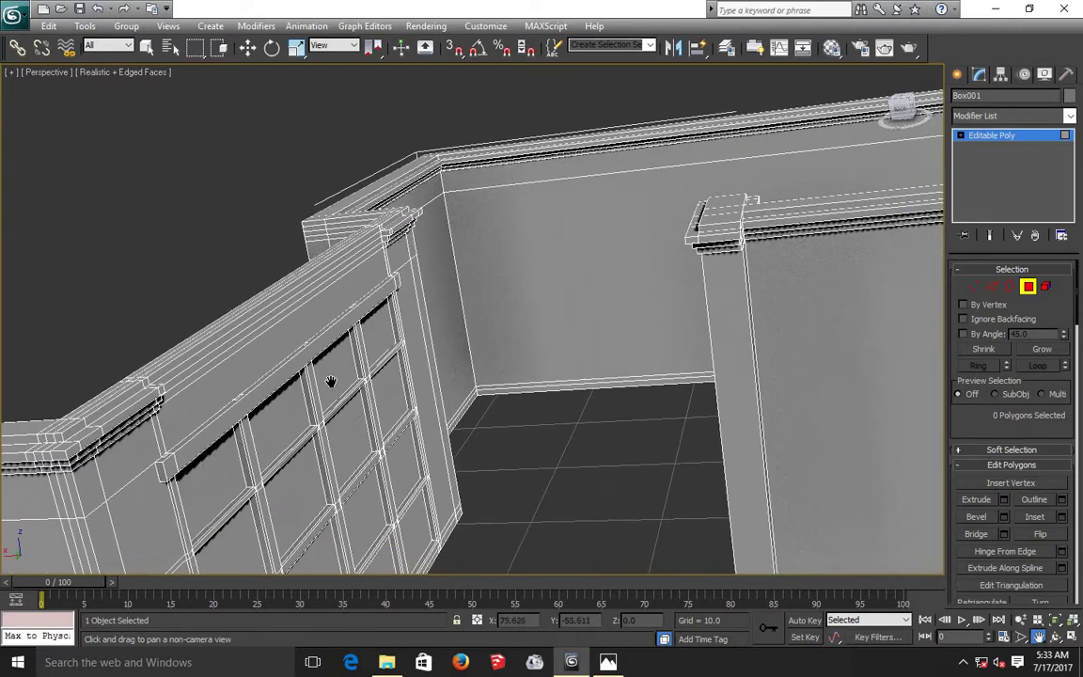
scroll(313, 383, "up", 2)
scroll(313, 382, "up", 2)
scroll(261, 387, "up", 2)
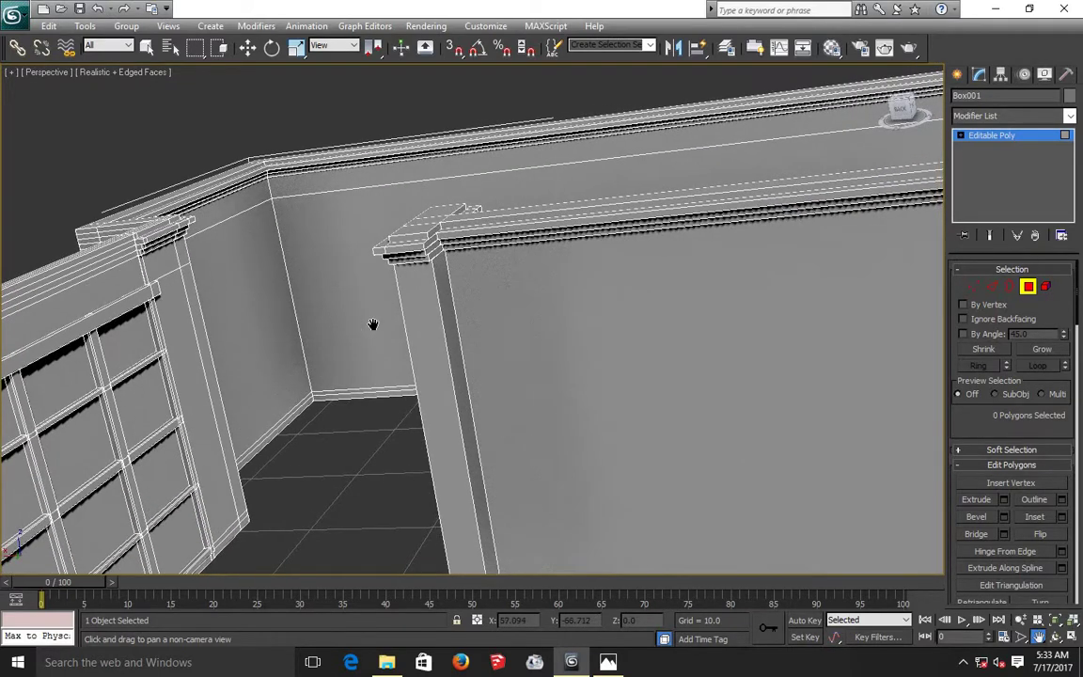
scroll(350, 296, "up", 2)
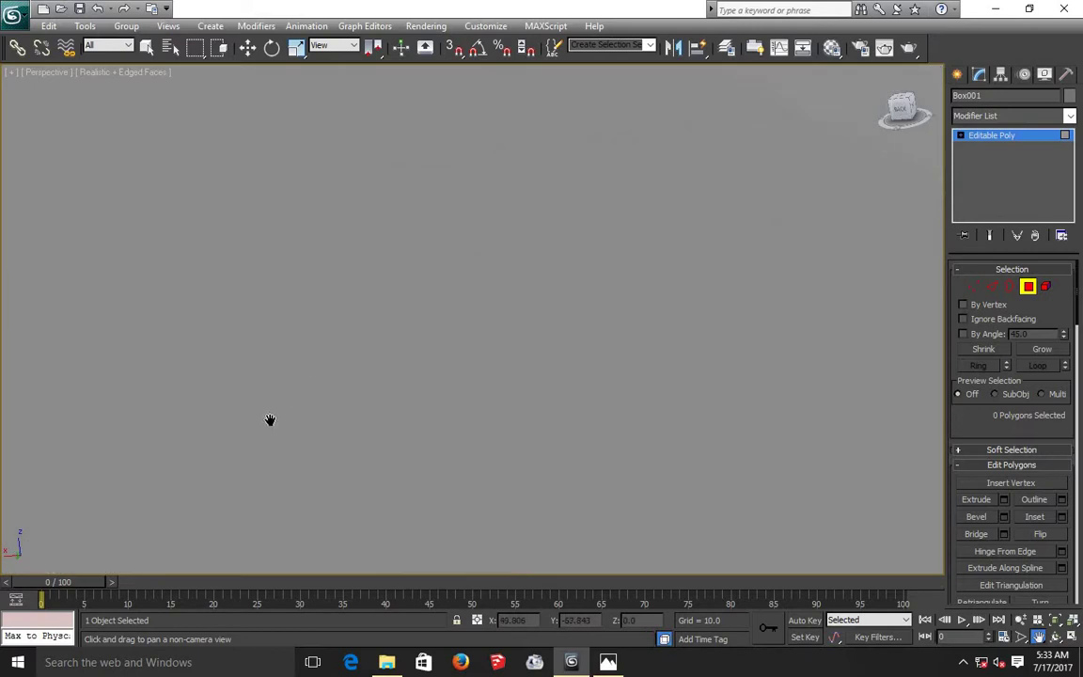
scroll(270, 420, "down", 3)
scroll(249, 421, "up", 1)
scroll(246, 421, "up", 1)
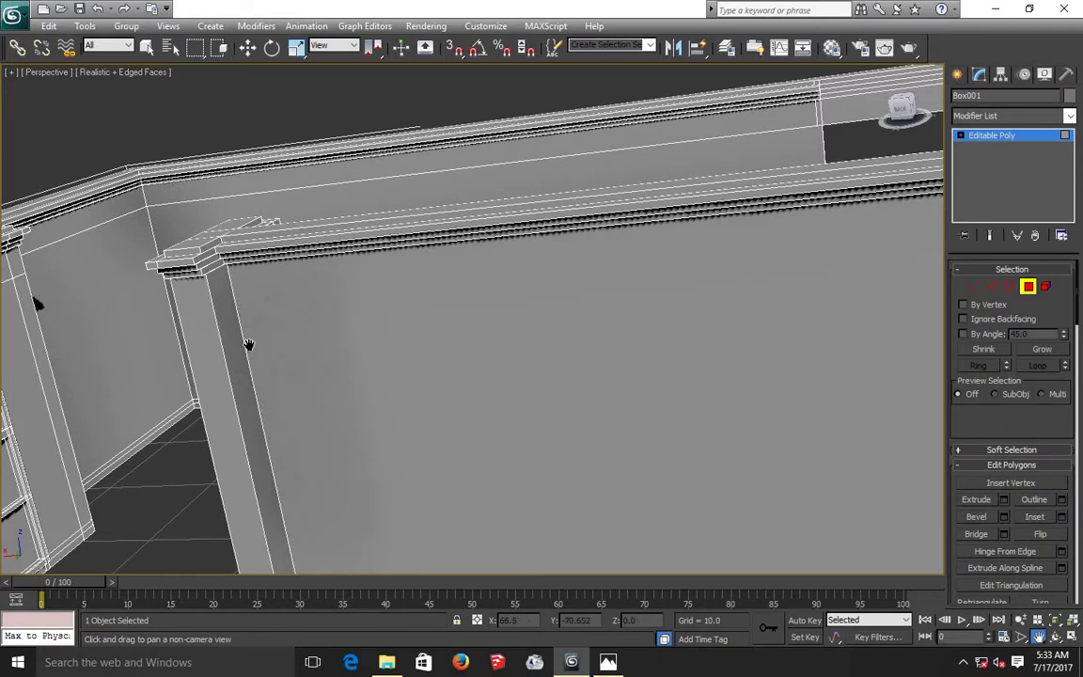
left_click(248, 344)
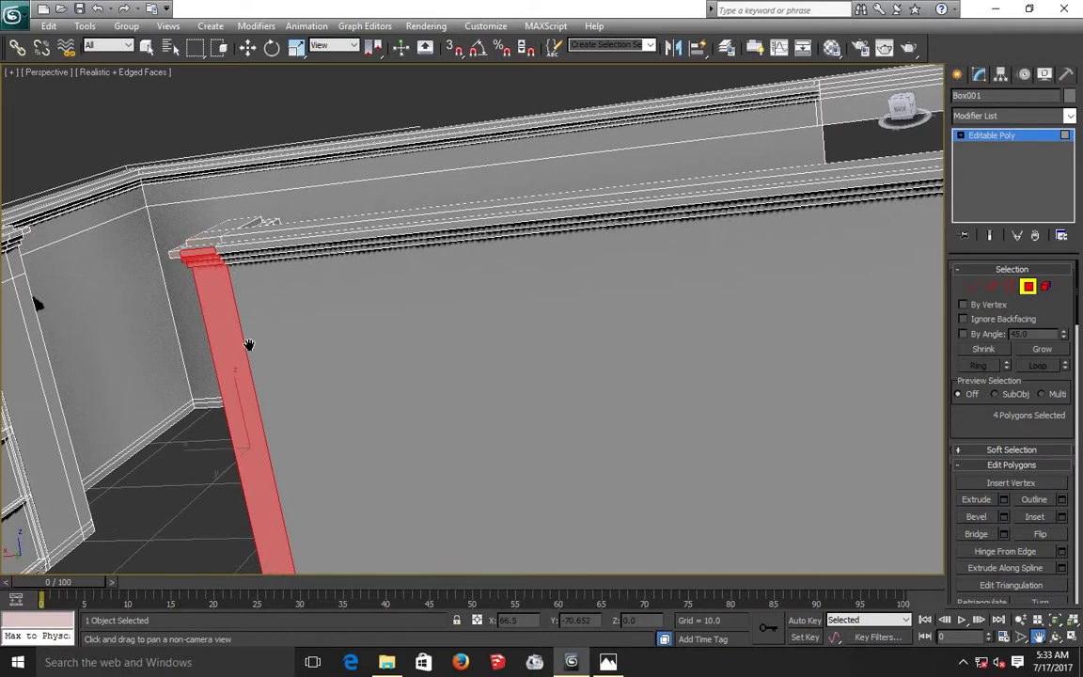
left_click(248, 344, "alt")
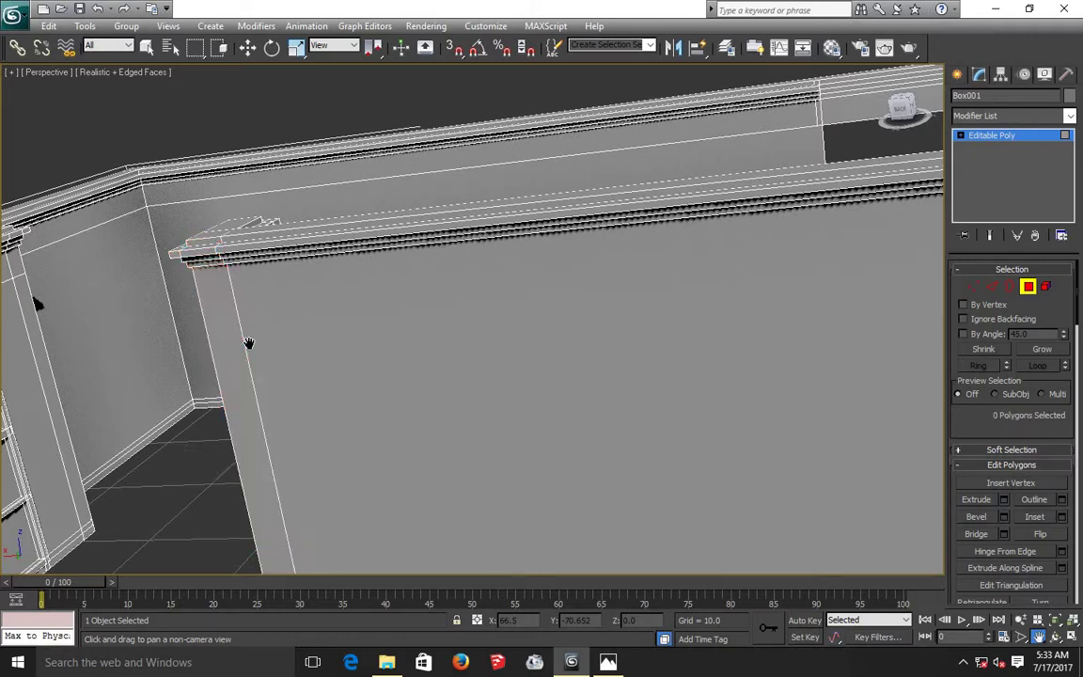
left_click(247, 47)
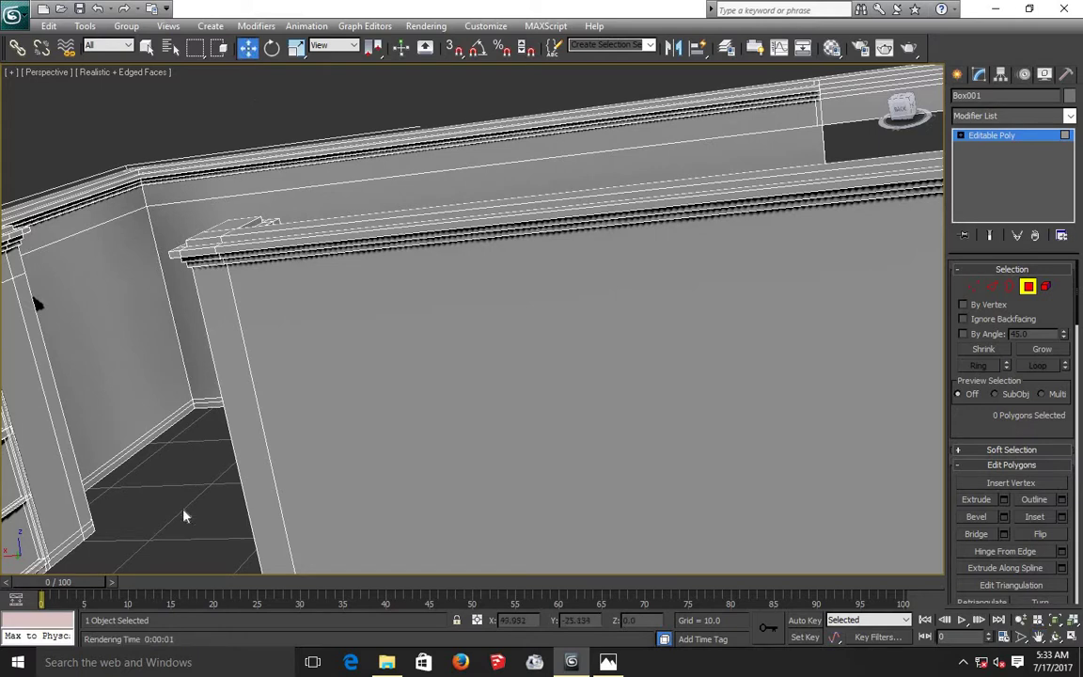
scroll(185, 516, "down", 5)
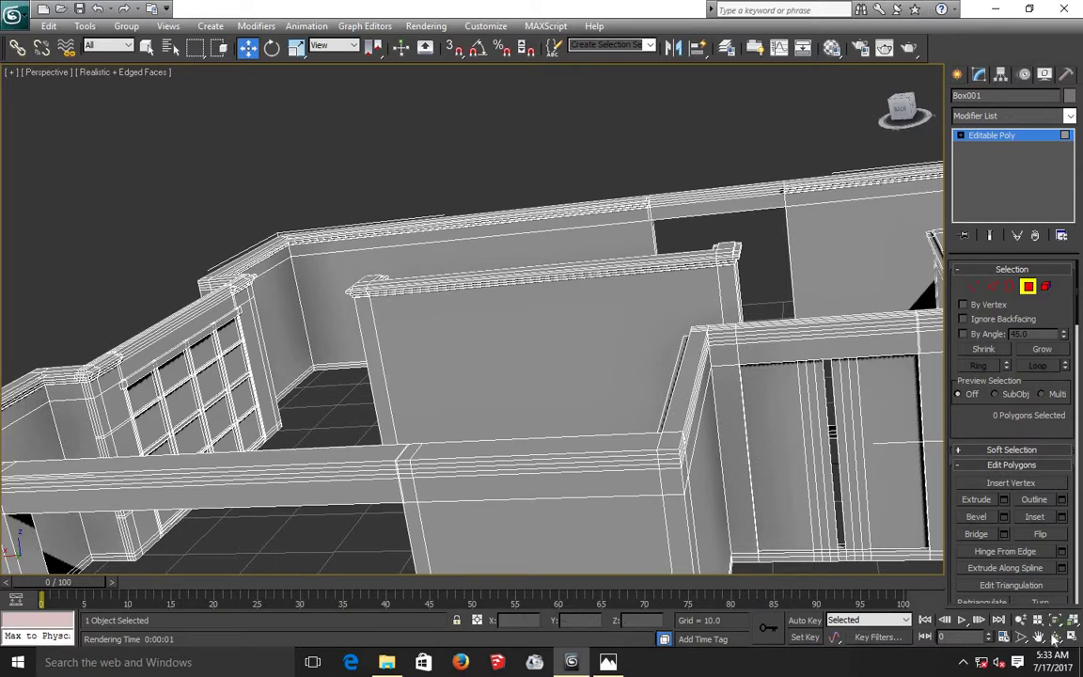
left_click(1055, 637)
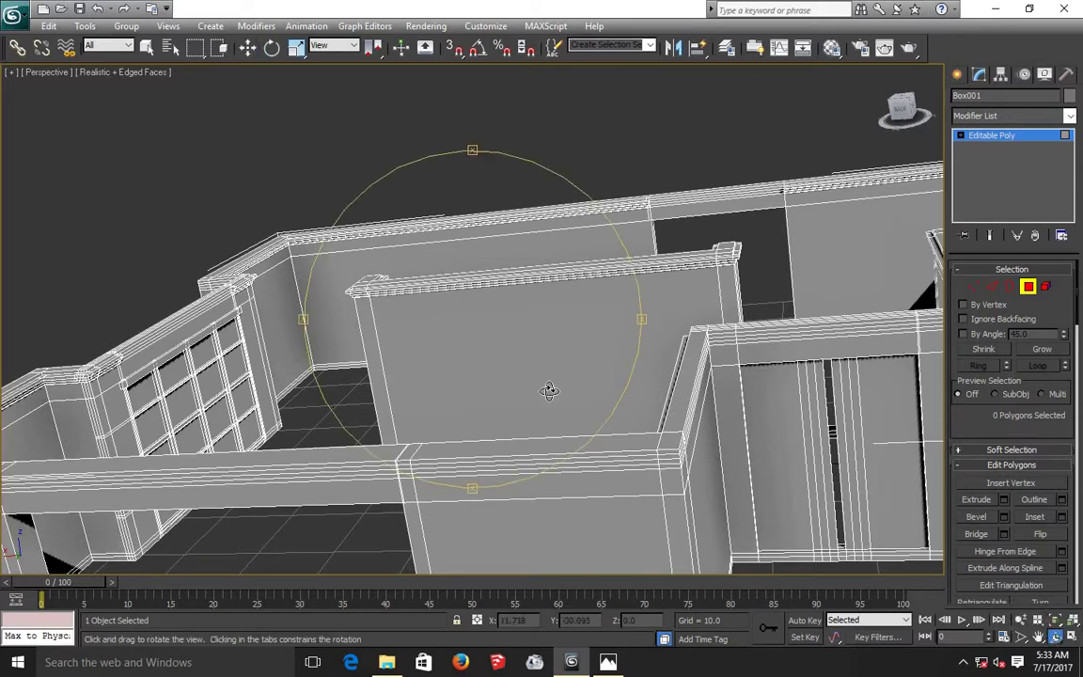
mouse_move(551, 392)
left_mouse_down()
mouse_move(323, 403)
mouse_move(483, 406)
mouse_move(507, 416)
mouse_move(500, 425)
left_mouse_up()
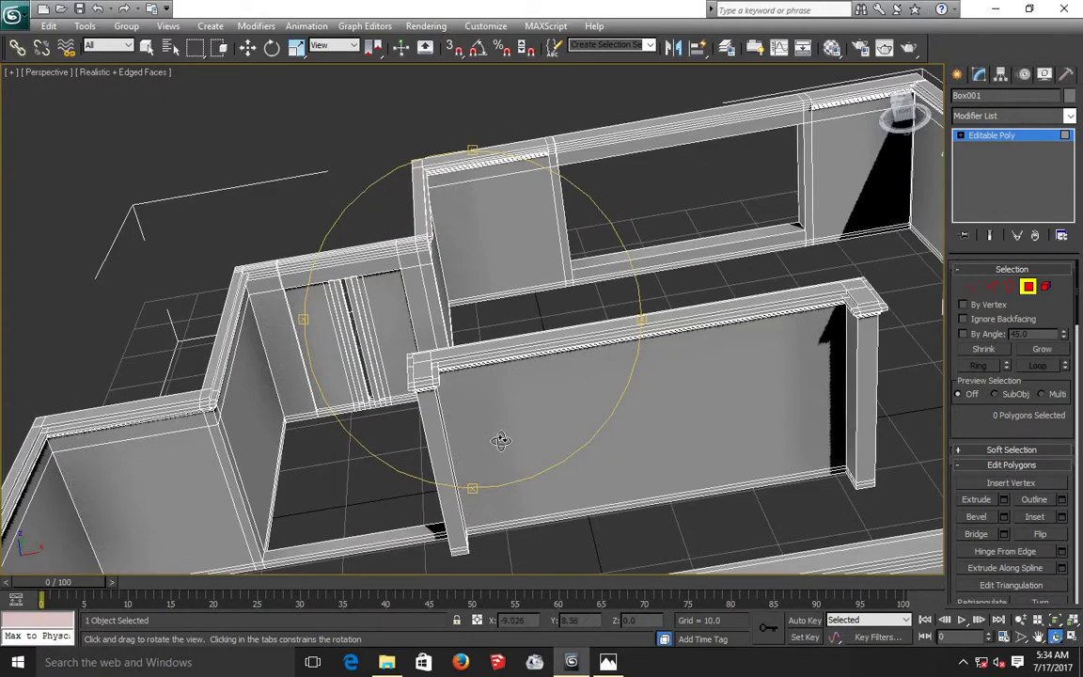
scroll(501, 441, "down", 5)
left_click_drag(510, 411, 510, 450)
scroll(504, 441, "up", 3)
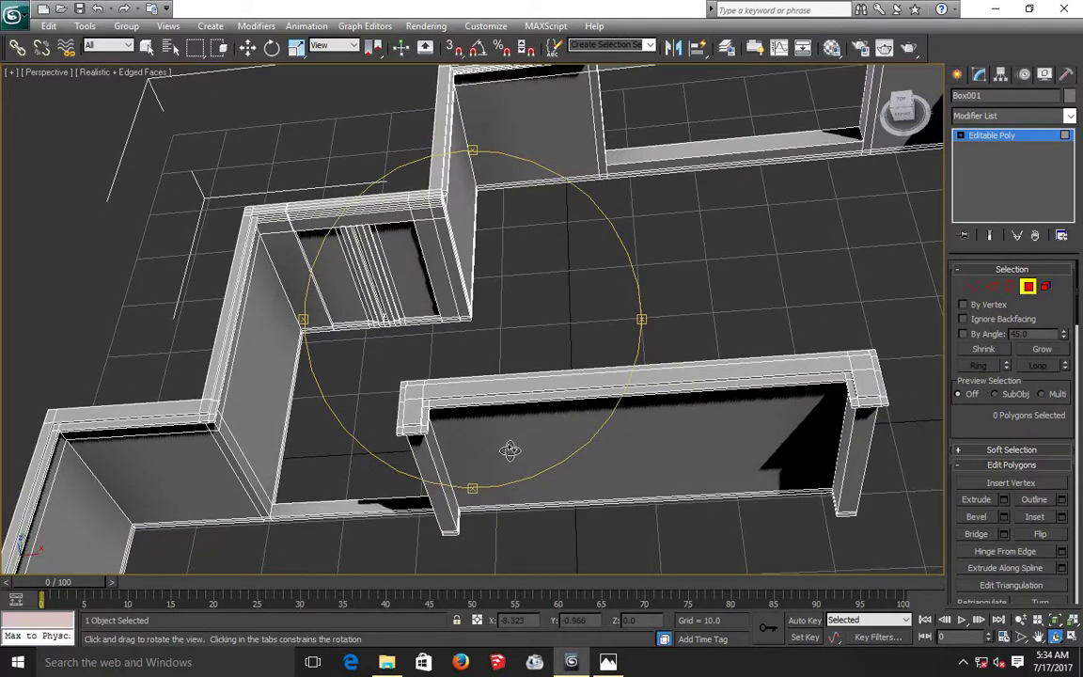
mouse_move(489, 336)
left_mouse_down()
mouse_move(526, 380)
mouse_move(403, 392)
mouse_move(288, 344)
left_mouse_up()
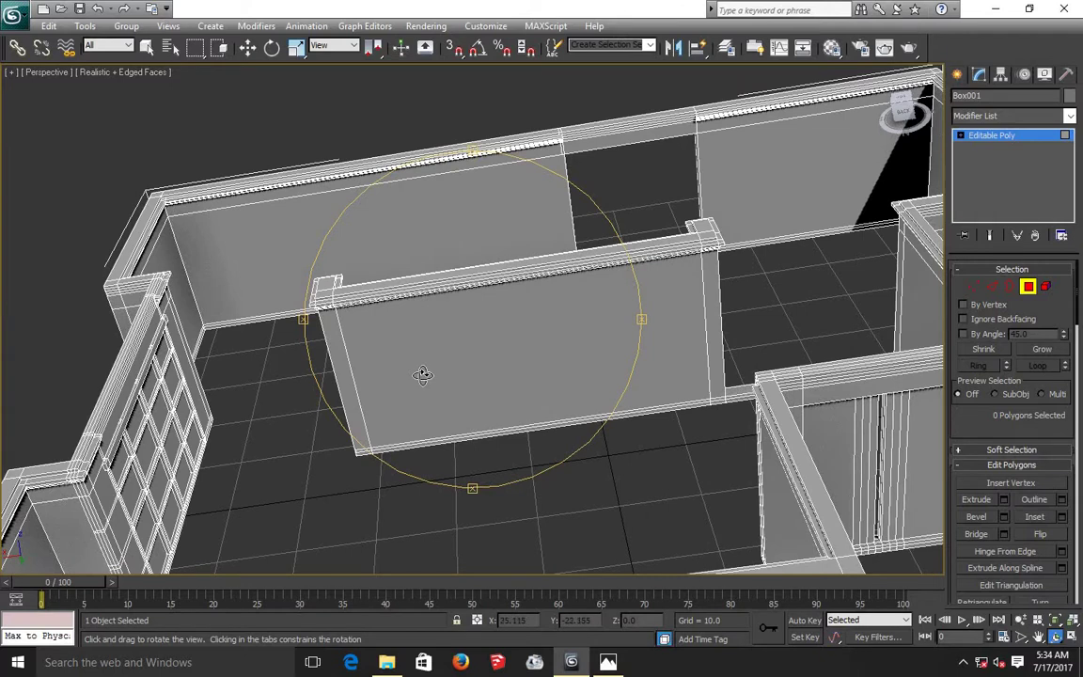
left_click_drag(422, 374, 426, 373)
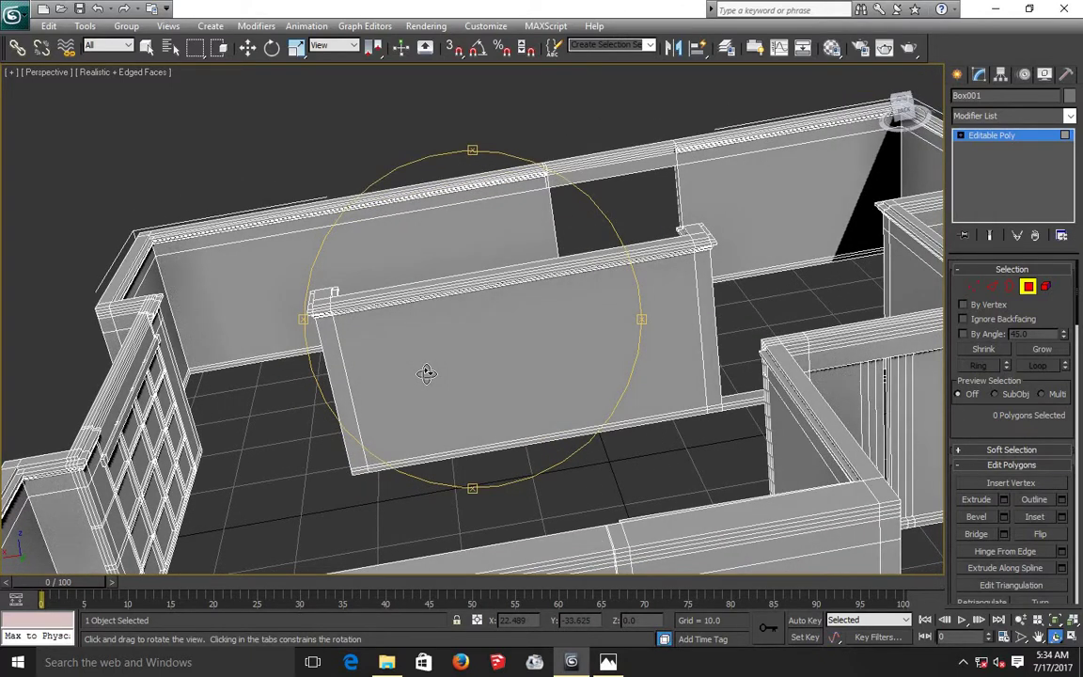
scroll(426, 373, "up", 5)
scroll(426, 373, "down", 5)
Select the end-strip polygons at both ends of the partition wall, including their lower faces.
left_click(247, 47)
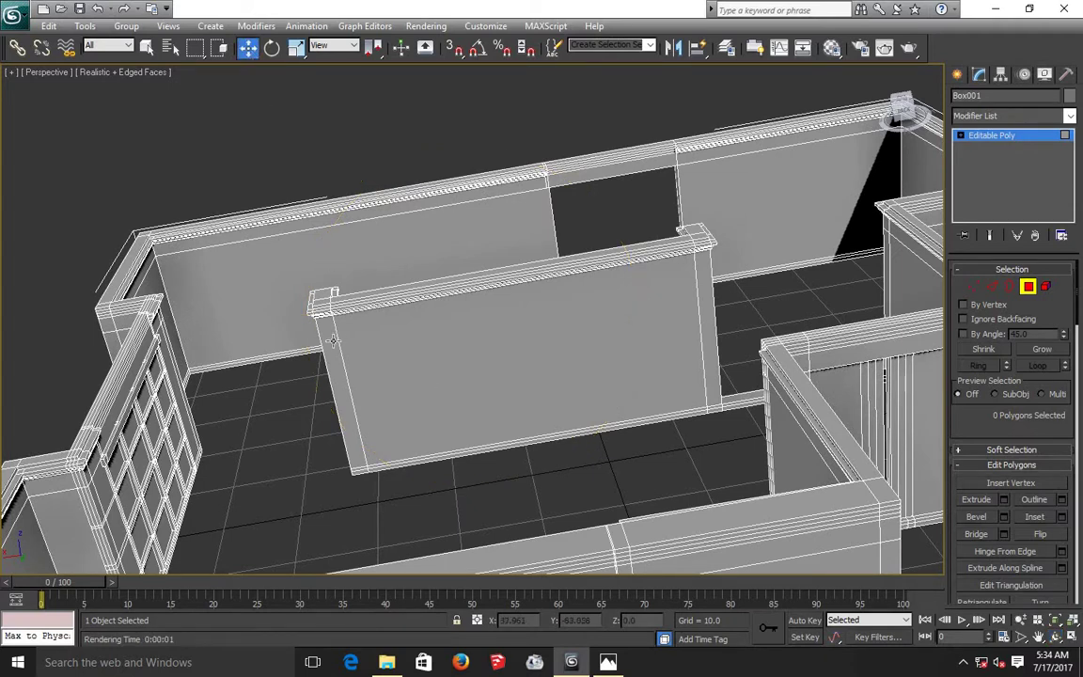
left_click(332, 340)
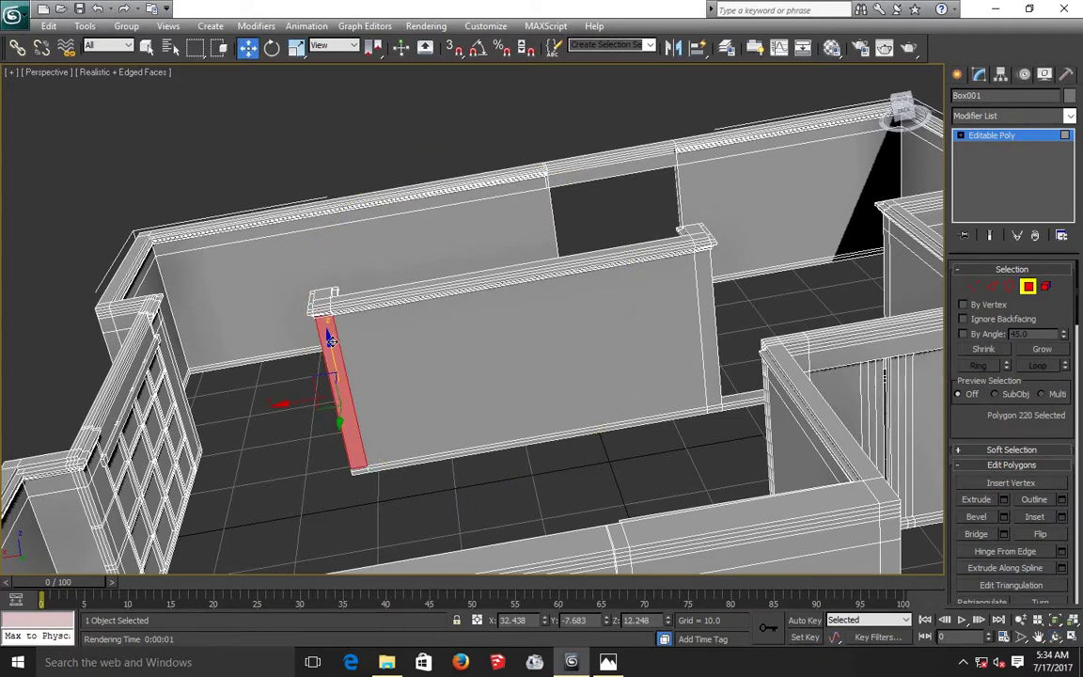
scroll(366, 488, "up", 5)
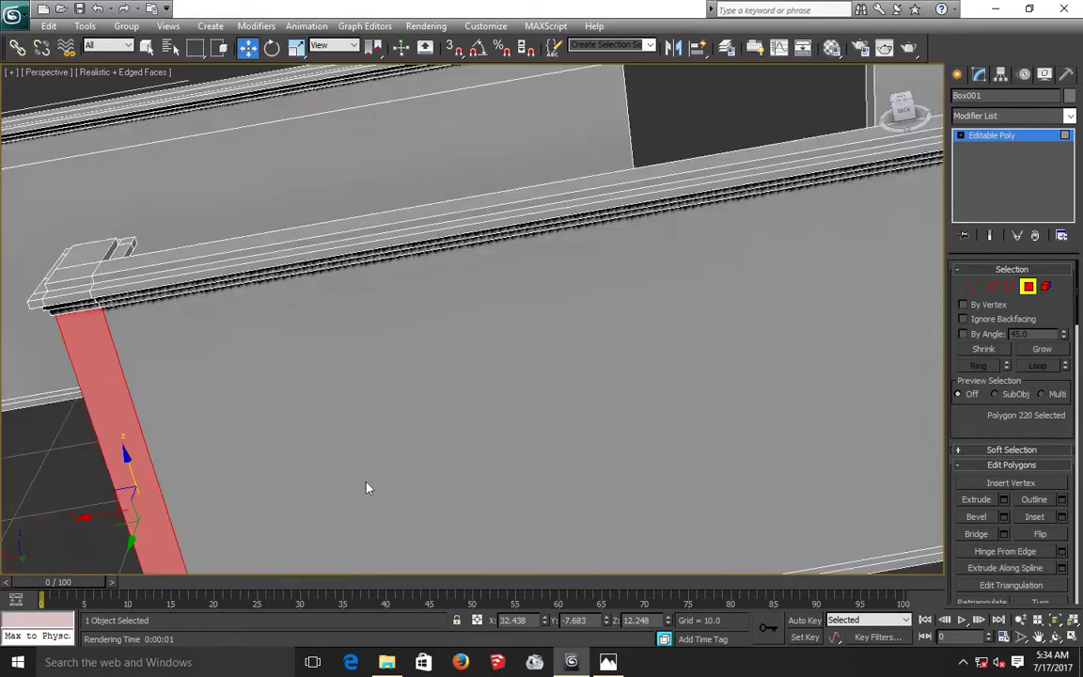
left_click(1038, 637)
mouse_move(649, 422)
left_mouse_down()
mouse_move(653, 411)
mouse_move(631, 403)
left_mouse_up()
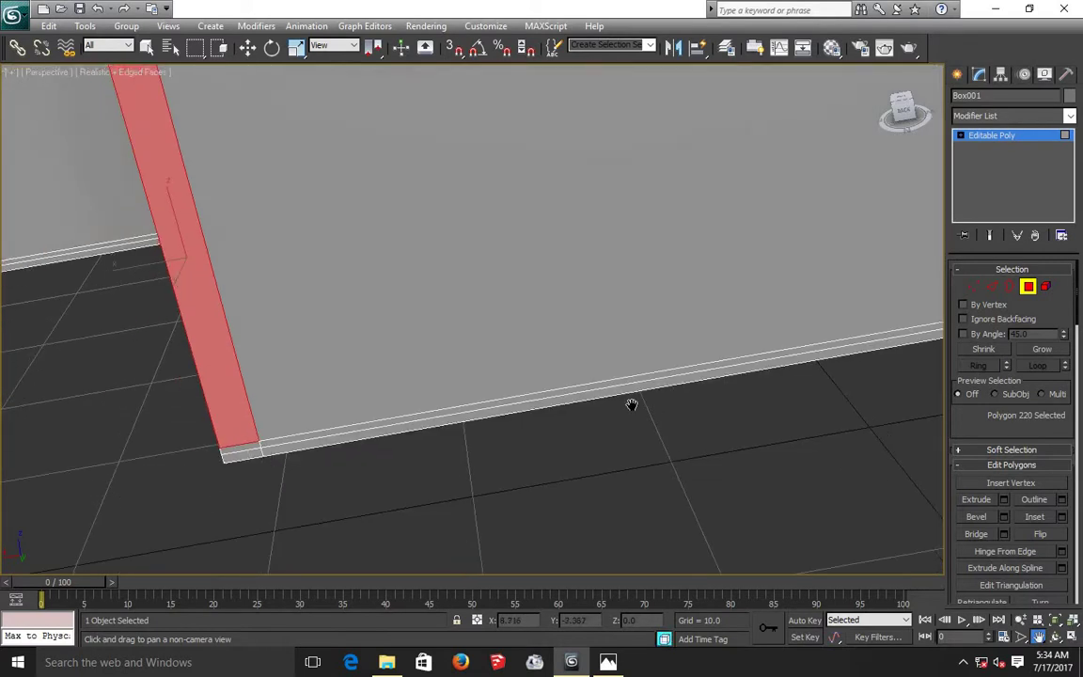
left_click(250, 56)
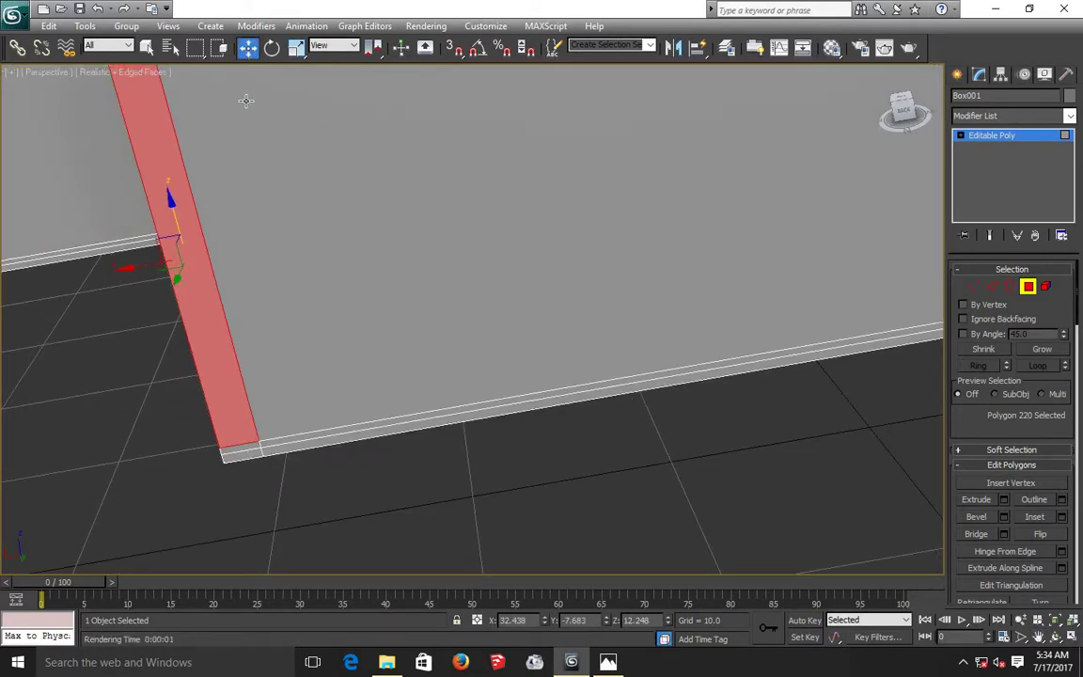
left_click(246, 451, "ctrl")
left_click(246, 455, "ctrl")
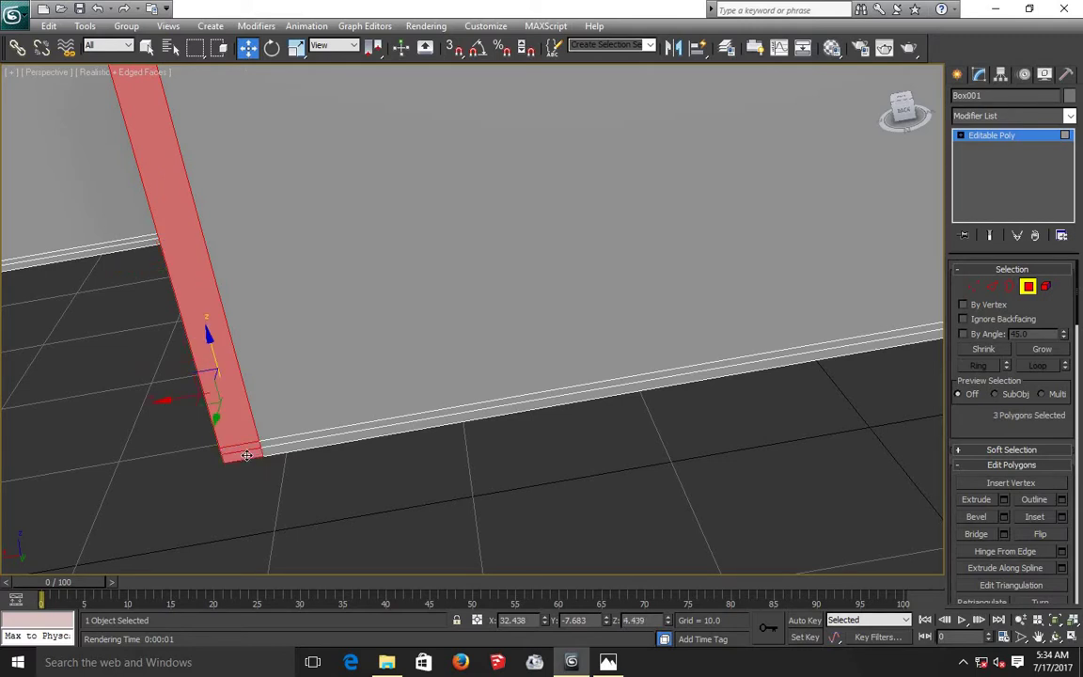
scroll(246, 455, "down", 5)
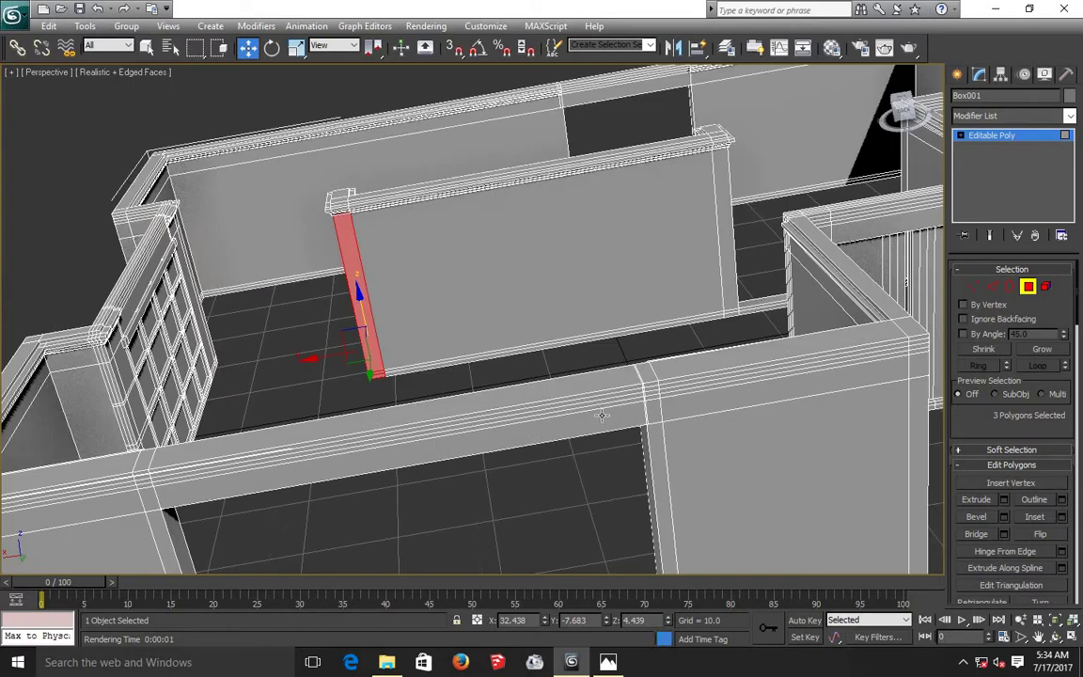
left_click(731, 315, "ctrl")
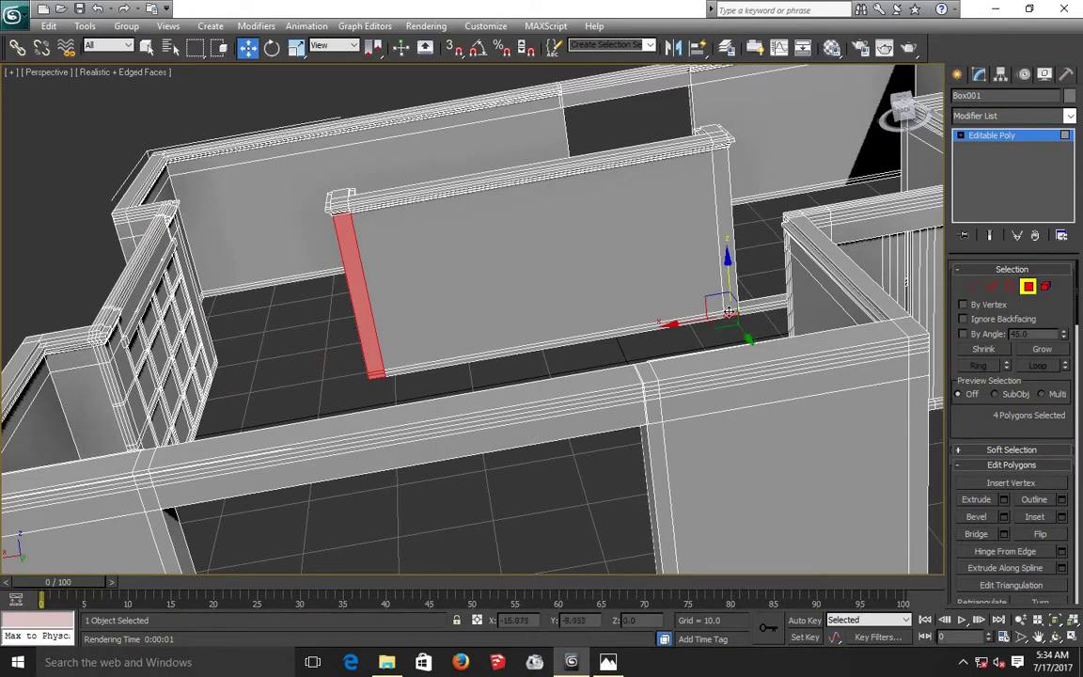
left_click(724, 244, "ctrl")
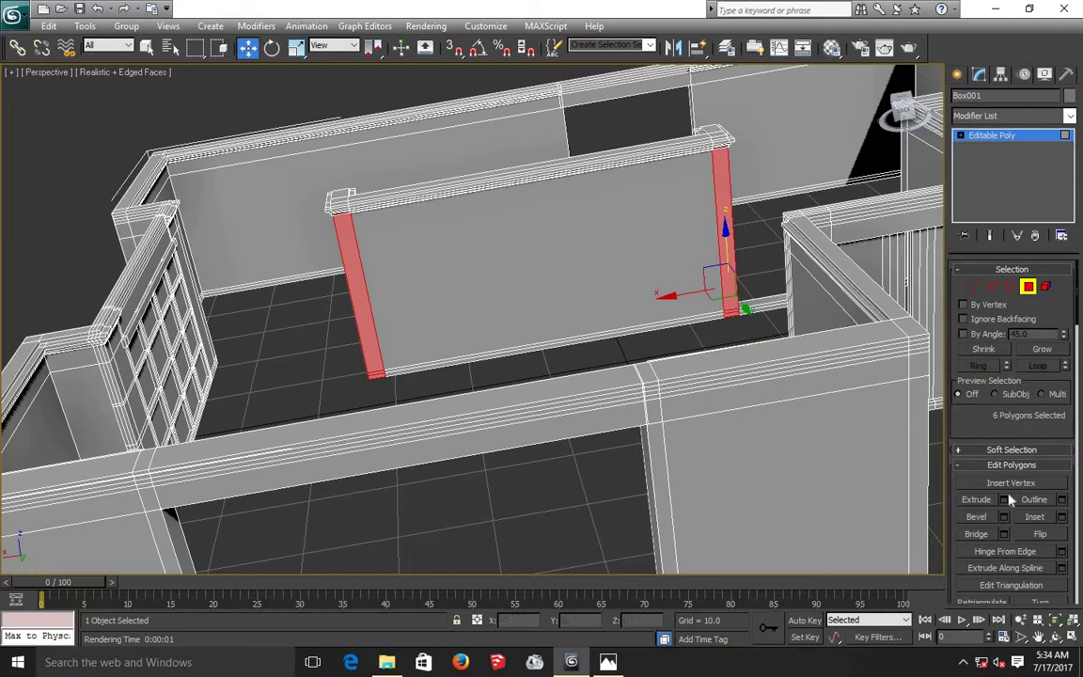
Extrude the selected end strips outward by 0.717 into posts, then deselect them.
left_click(1003, 499)
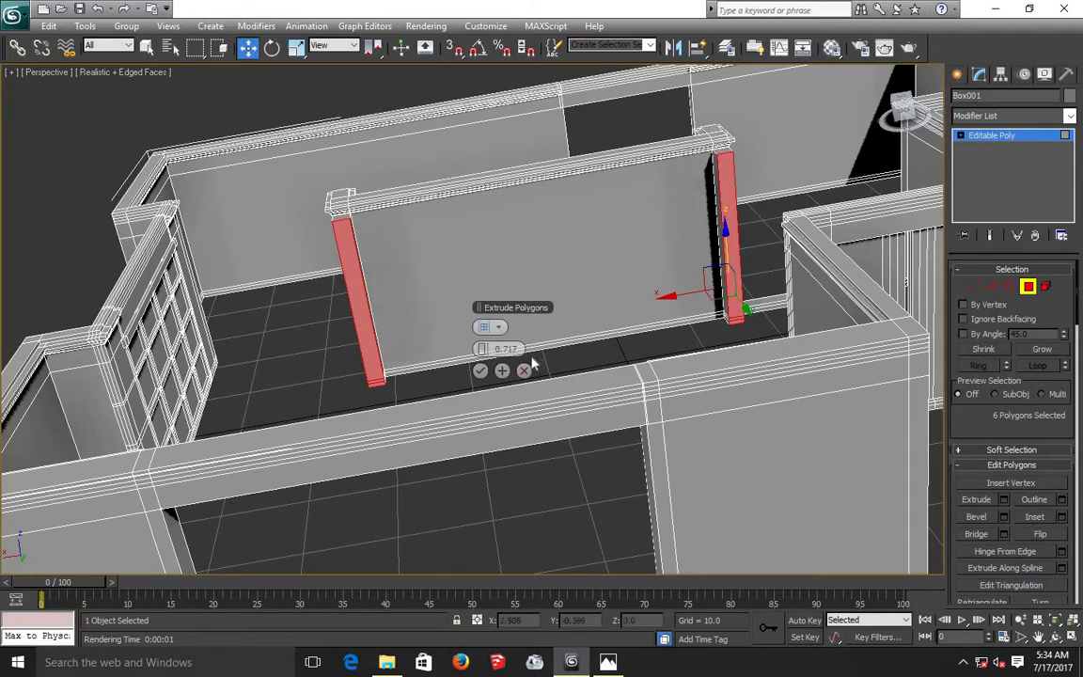
left_click(481, 371)
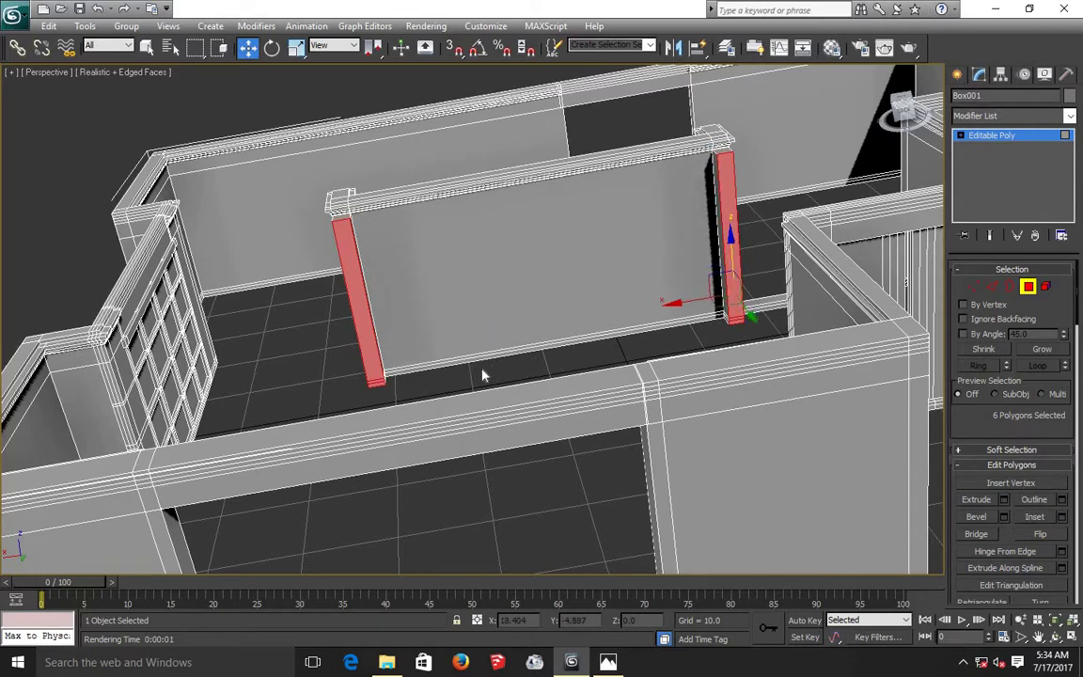
left_click(480, 374)
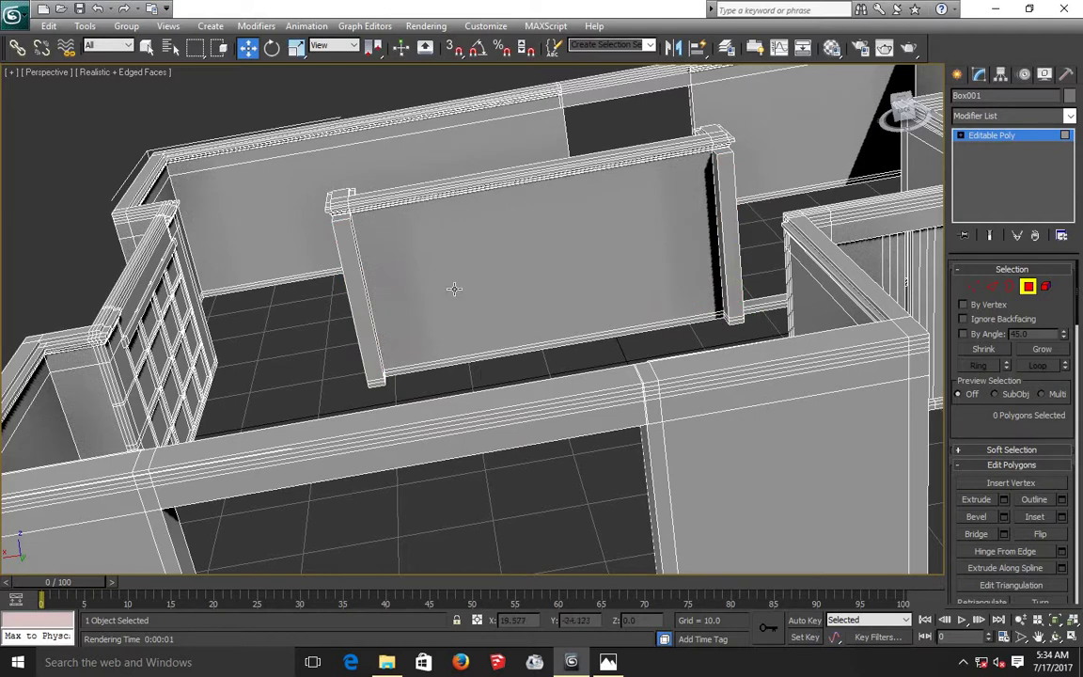
scroll(453, 288, "up", 5)
scroll(453, 289, "down", 5)
Bring up the Photos reference images and page forward through the first six.
left_click(608, 663)
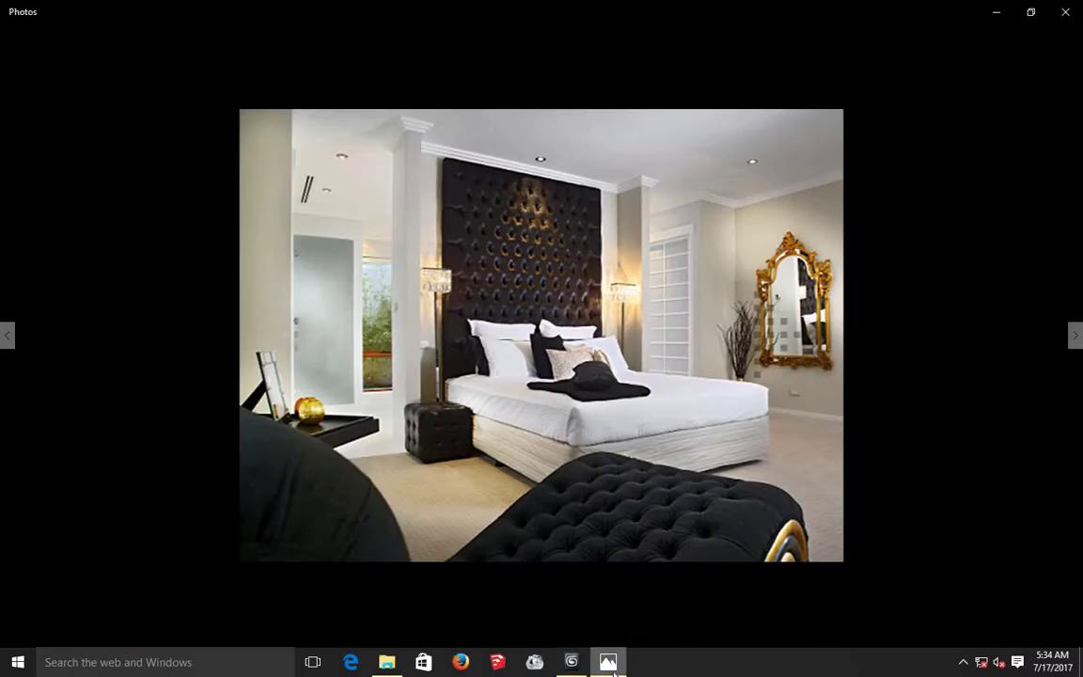
key("Right")
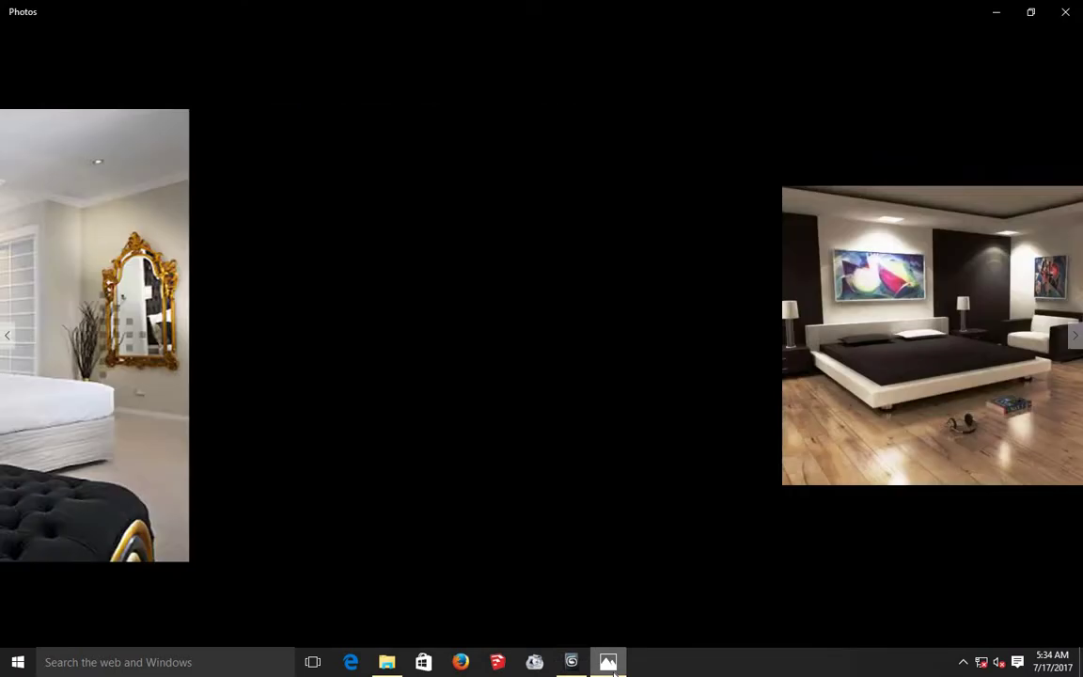
key("Right")
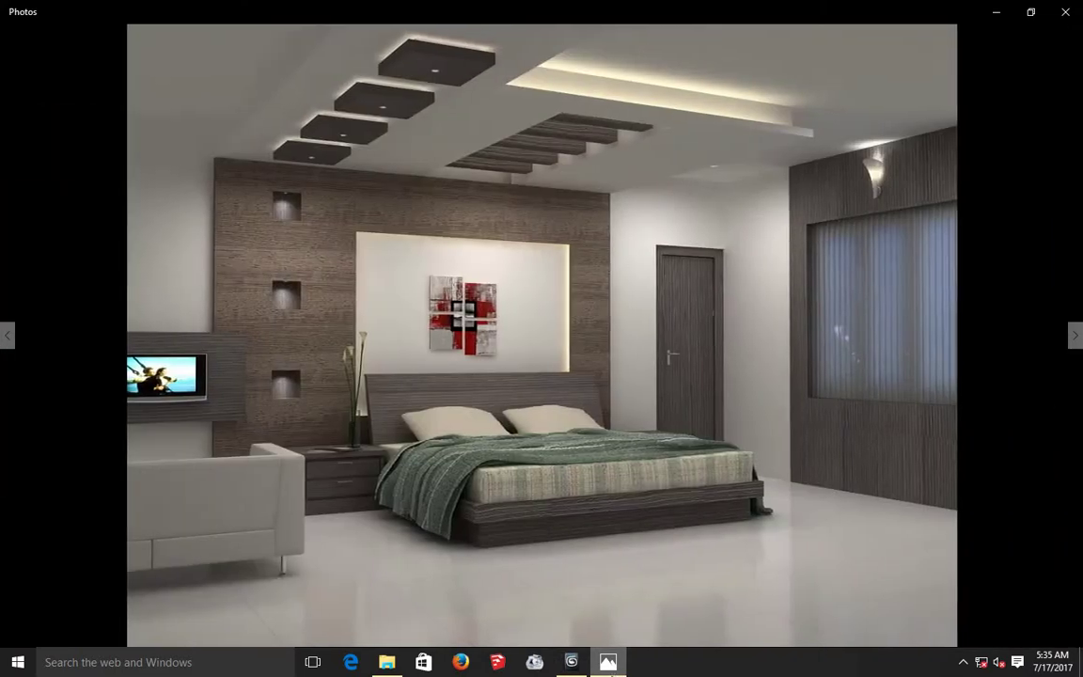
key("Right")
key("Right")
key("Right")
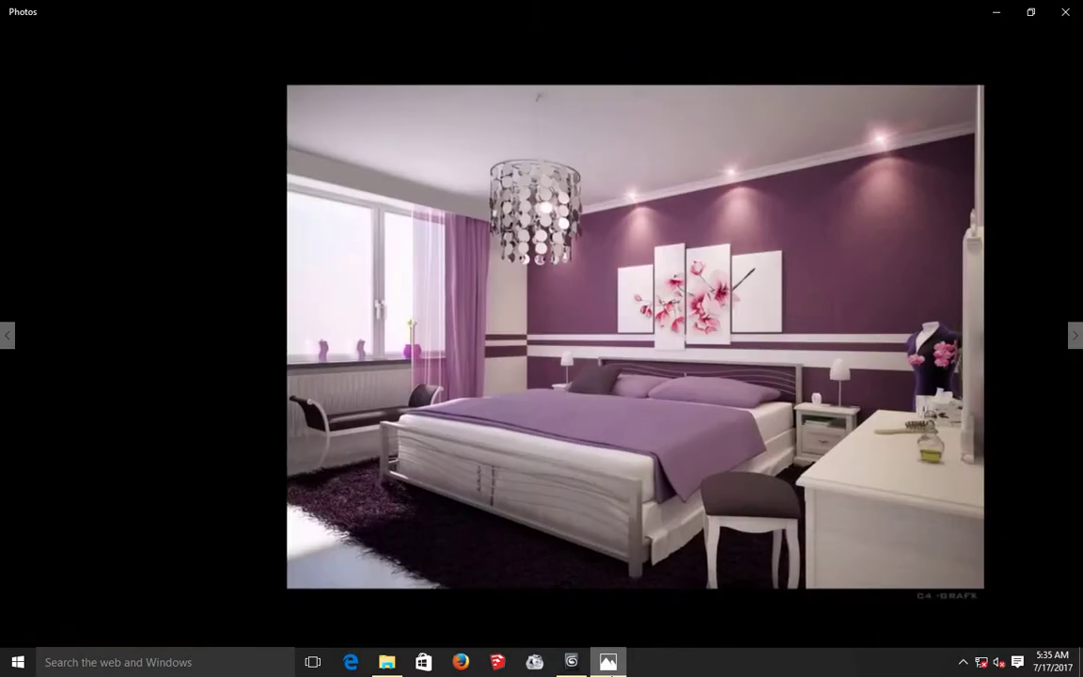
key("Right")
key("Right")
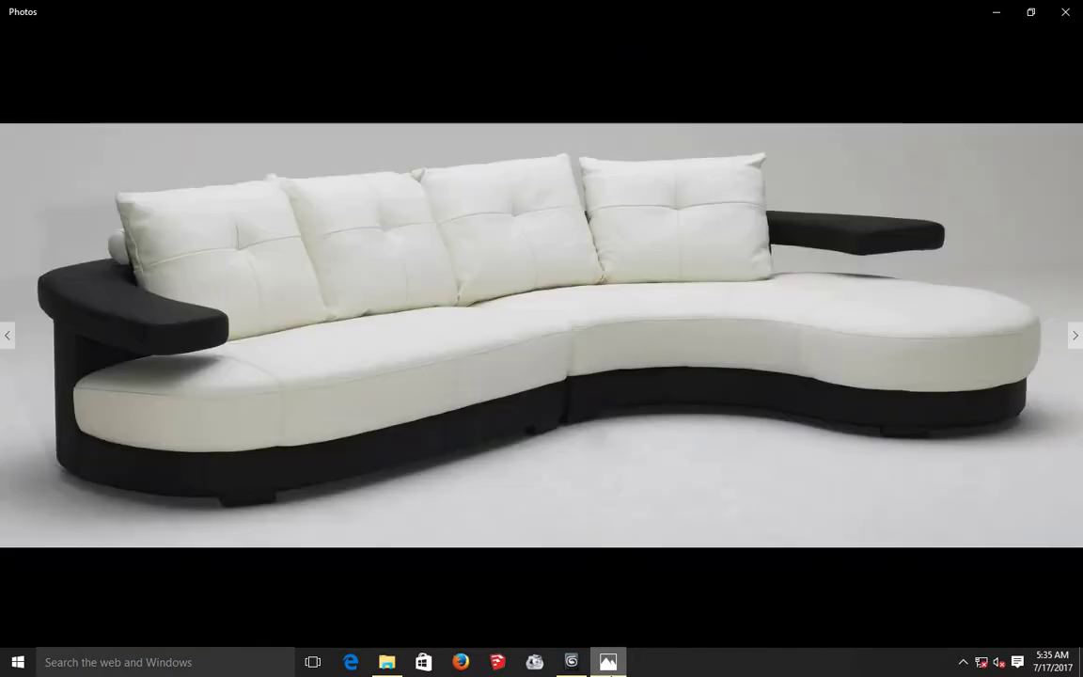
key("Right")
key("Right")
key("Right")
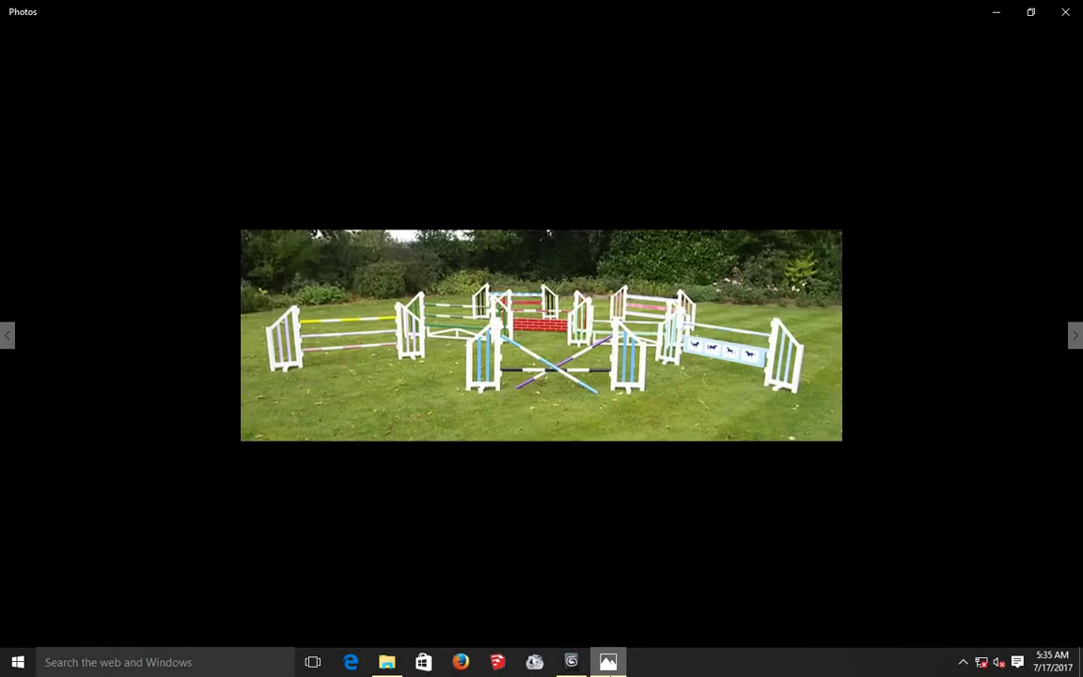
key("Right")
key("Right")
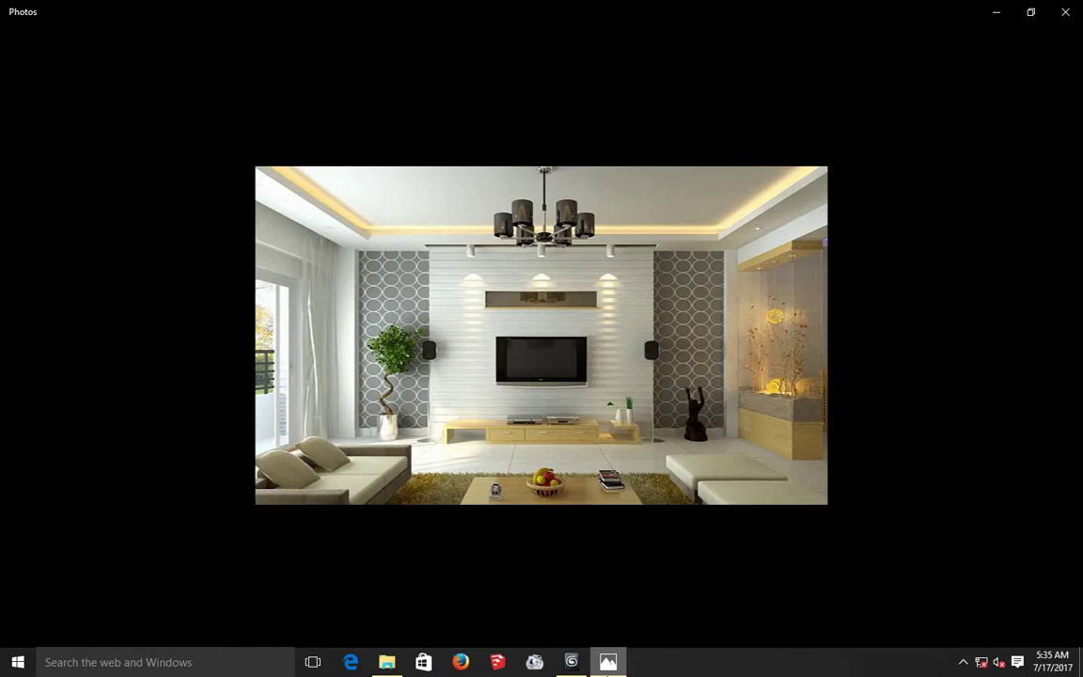
Continue past the living-room and sofa images to the white bed against a dark wall.
key("Right")
key("Right")
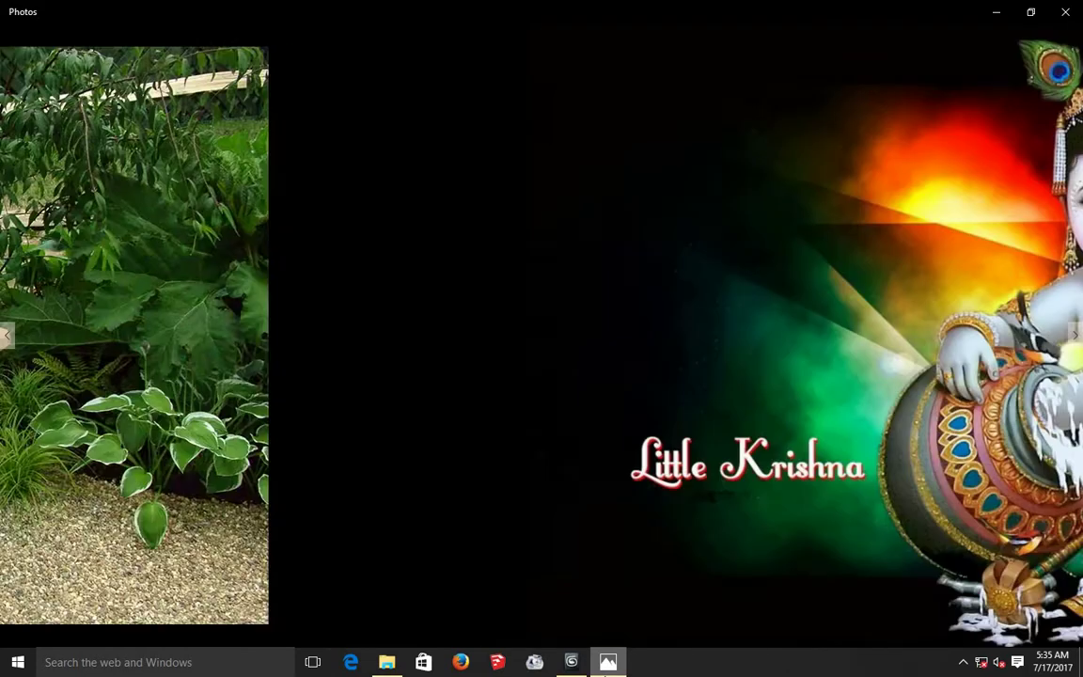
key("Right")
key("Right")
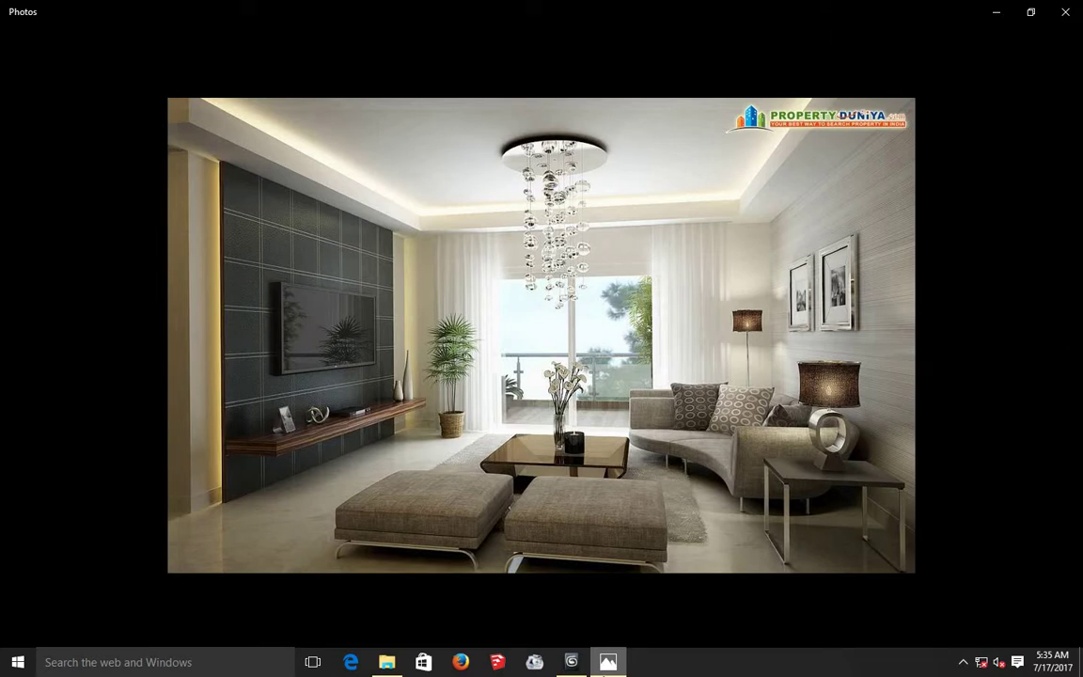
key("Right")
key("Right")
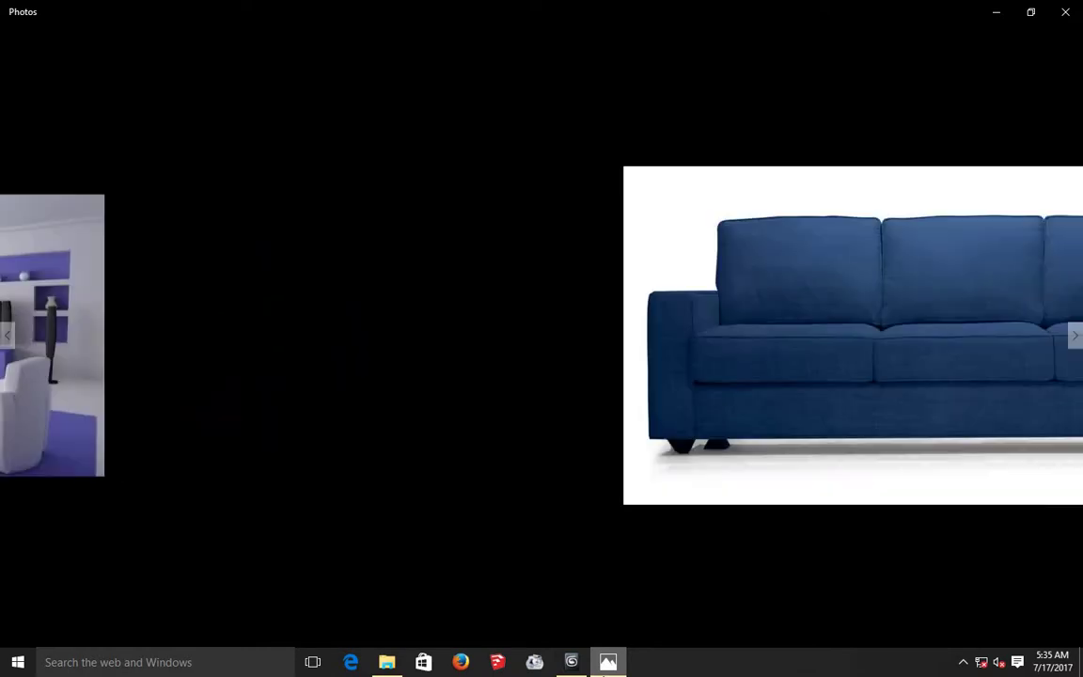
key("Right")
key("Right")
key("Right")
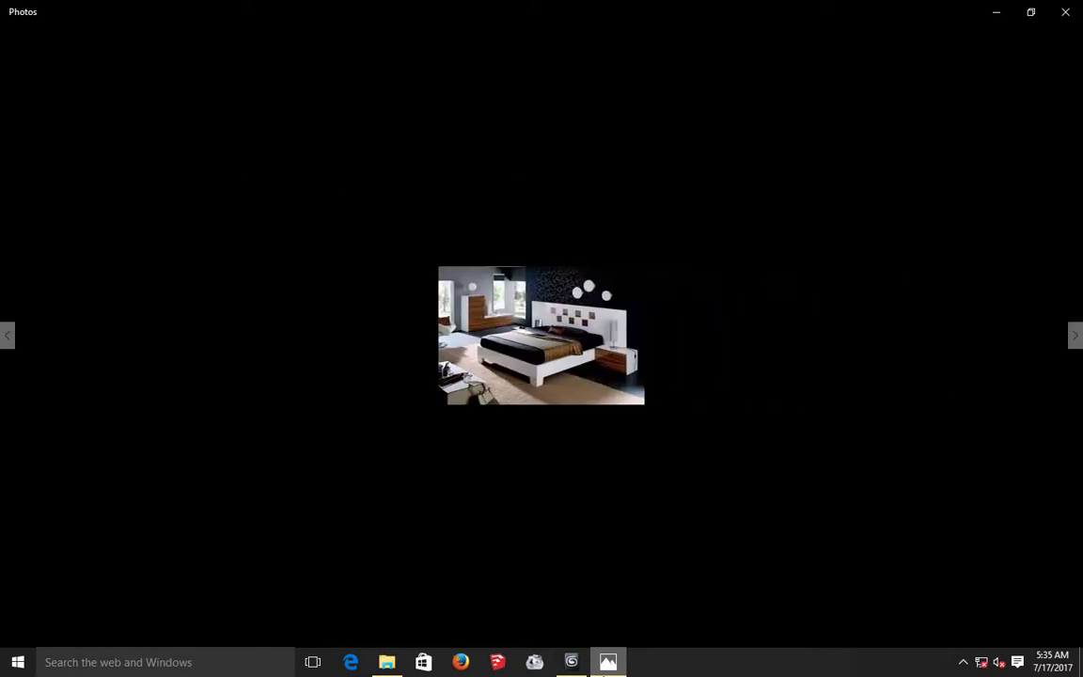
key("Right")
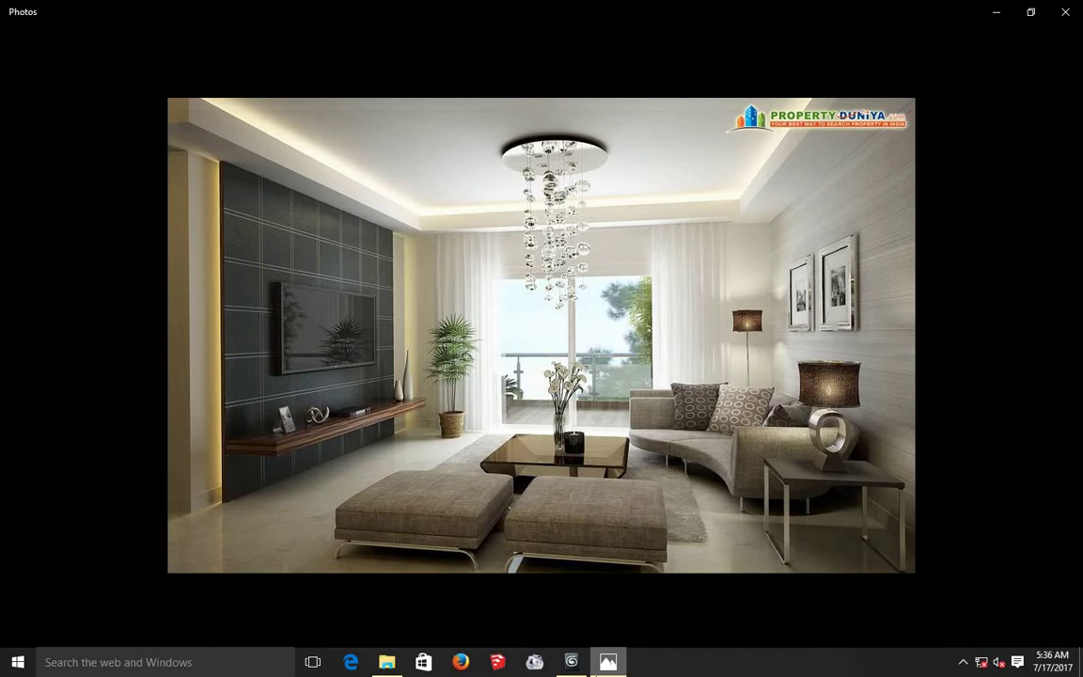
Page back through the earlier bedroom, garden pool and white living-room references, then return to 3ds Max.
key("Left")
key("Left")
key("Left")
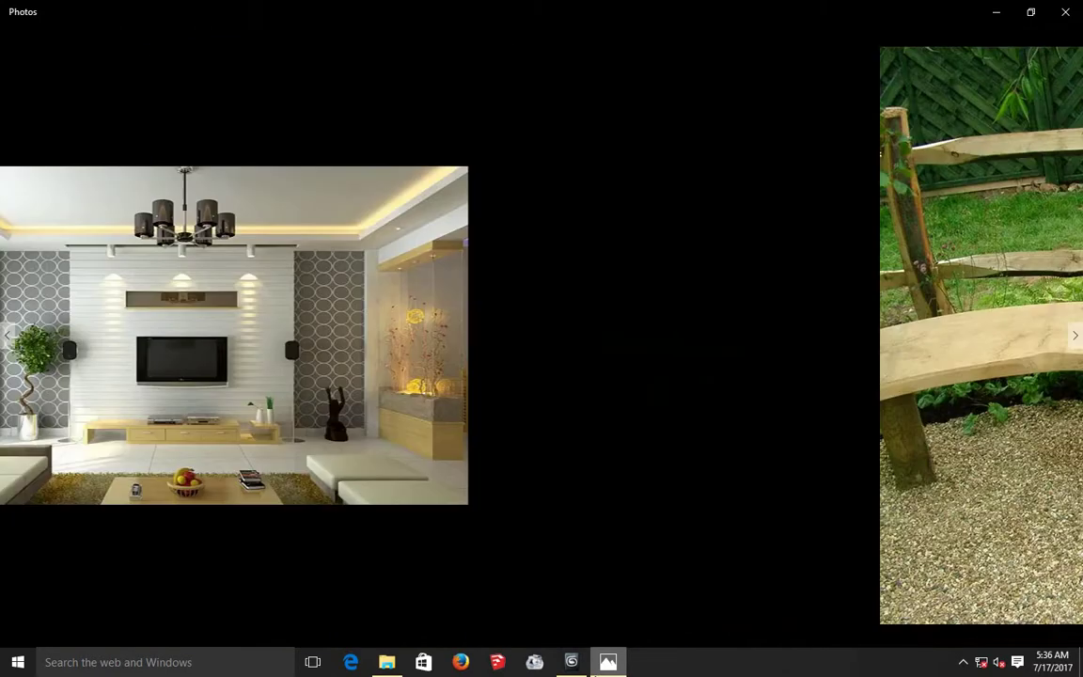
key("Left")
key("Left")
key("Left")
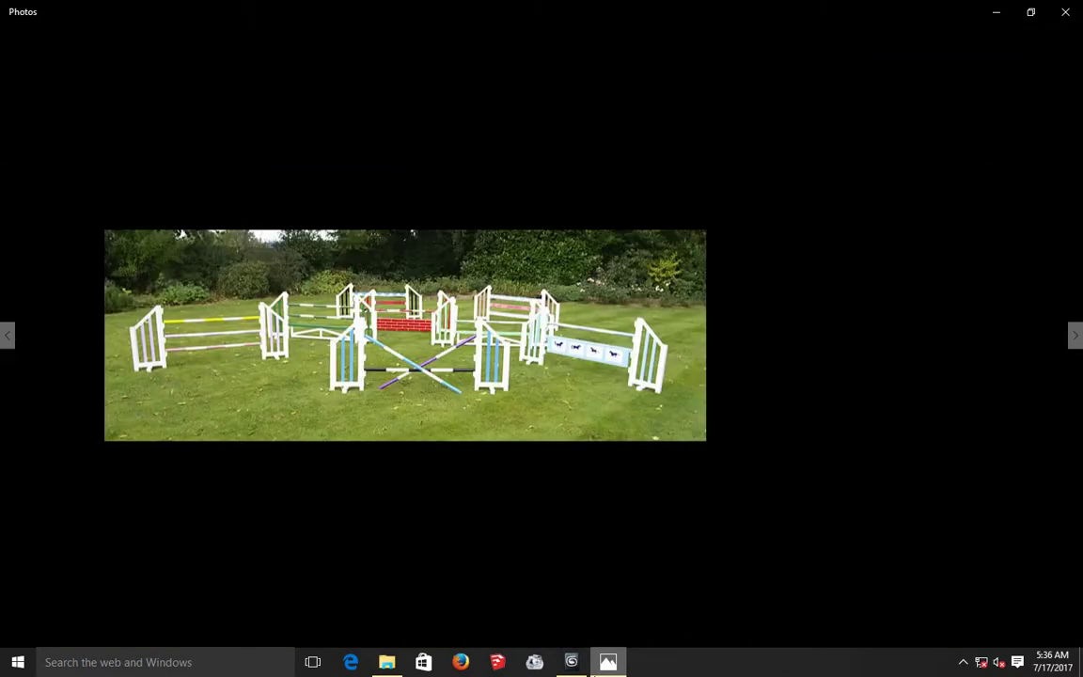
key("Left")
key("Left")
key("Left")
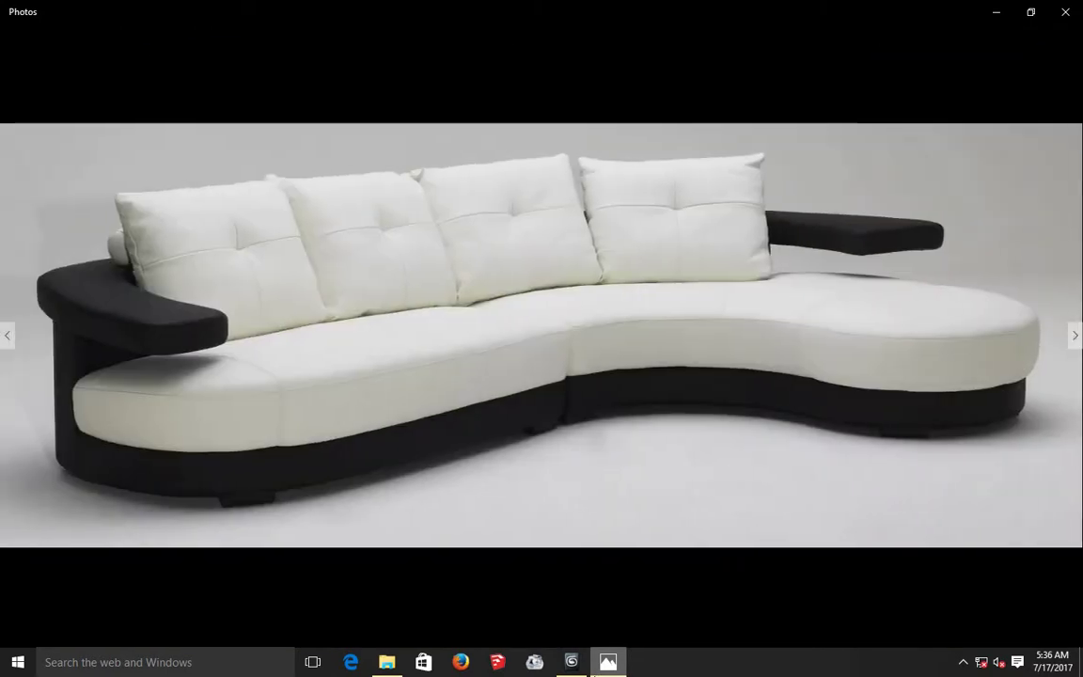
key("Left")
key("Left")
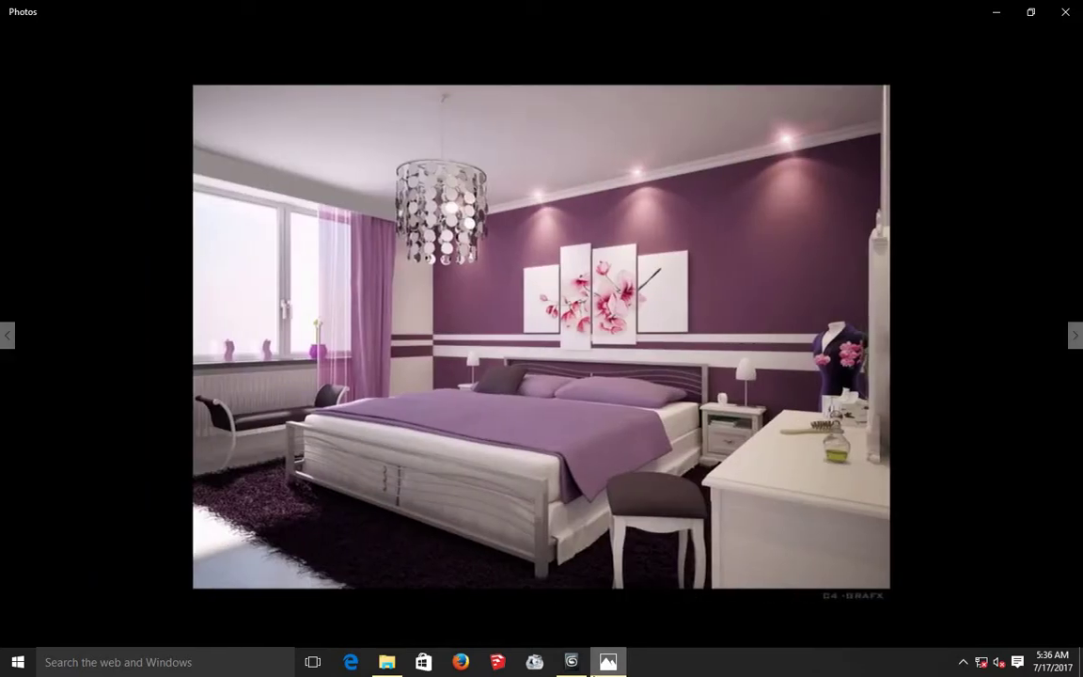
key("Left")
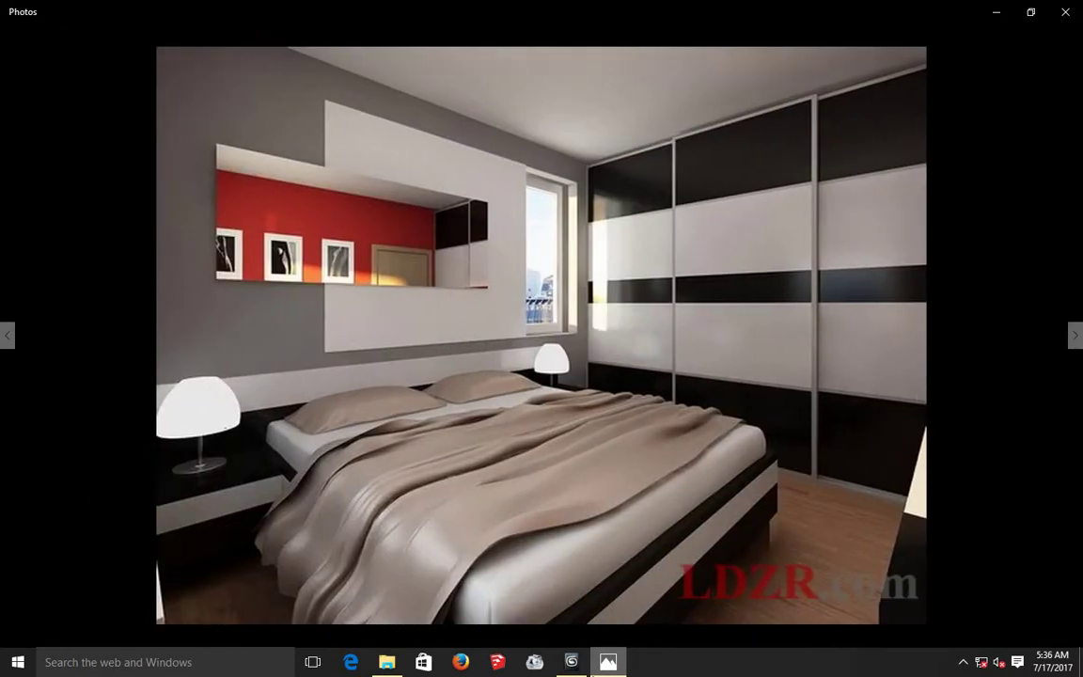
key("Left")
key("Left")
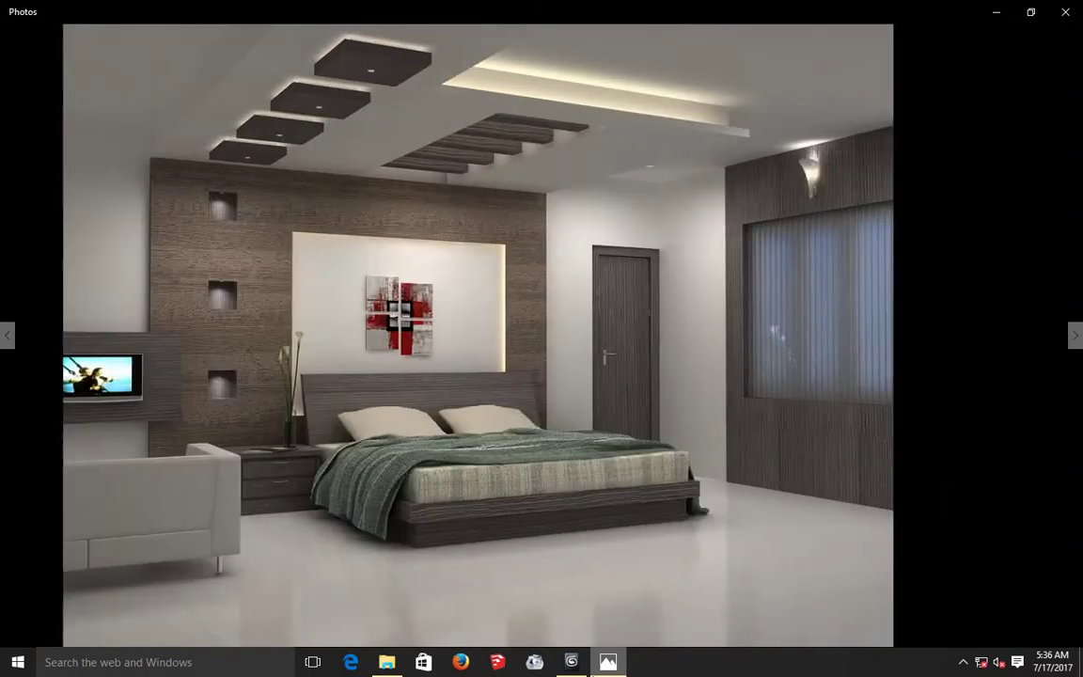
key("Left")
key("Right")
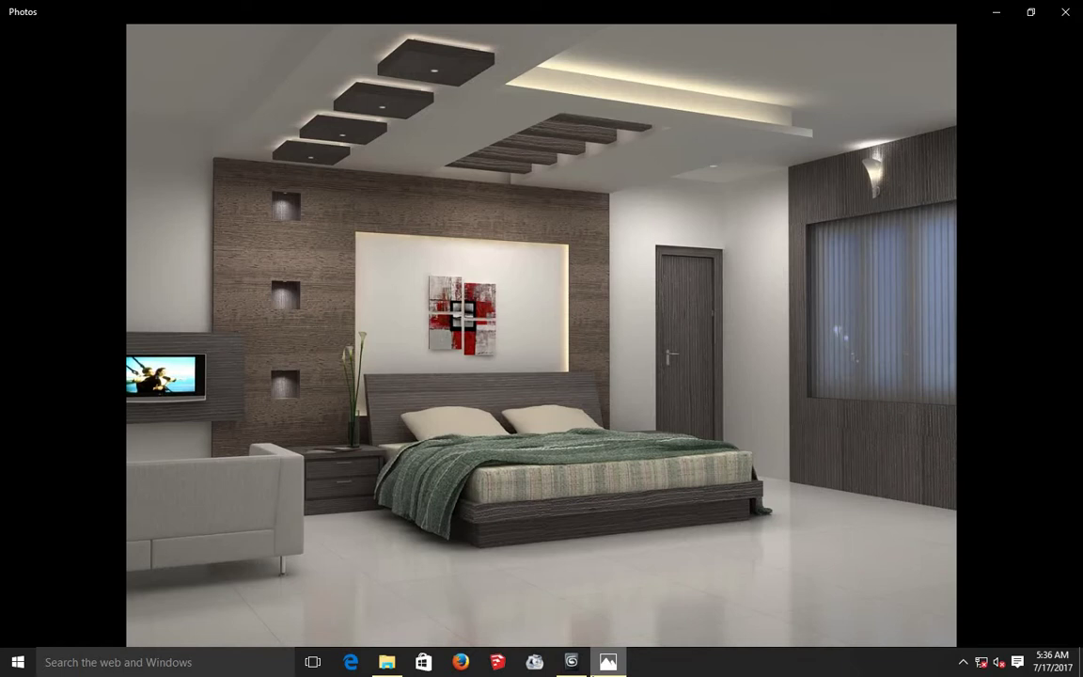
key("Left")
key("Left")
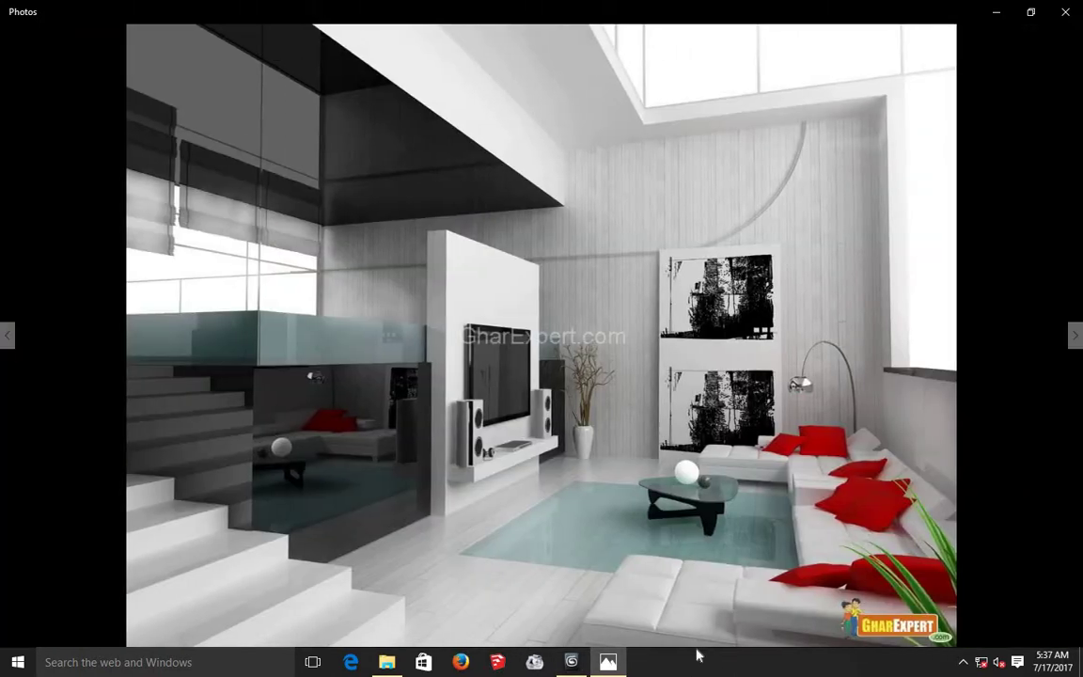
left_click(572, 662)
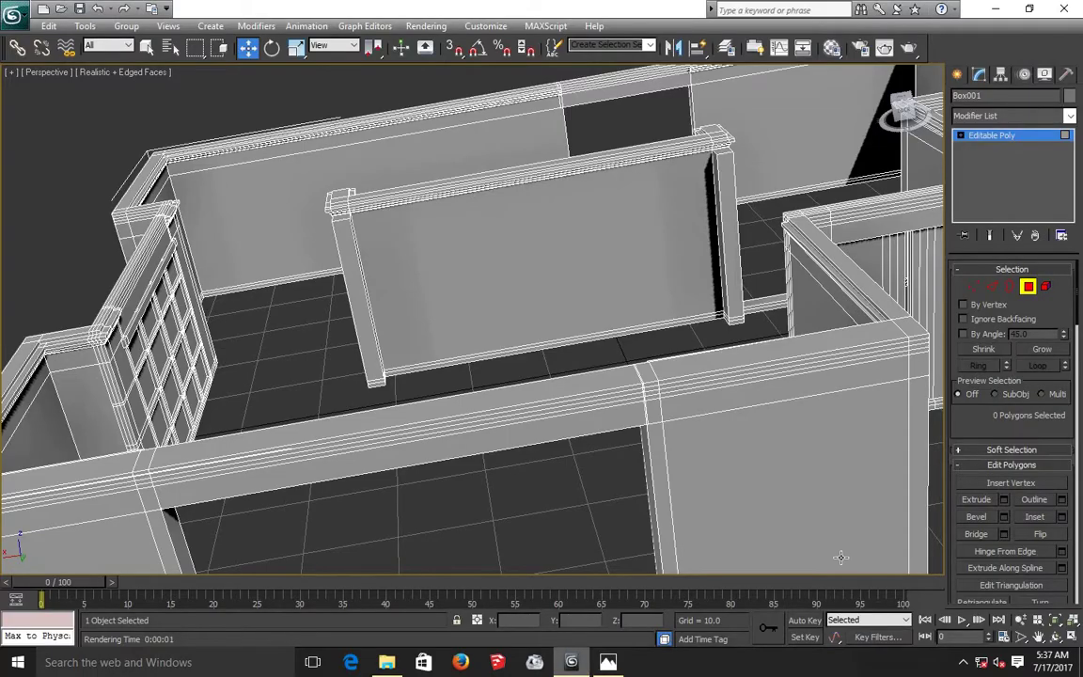